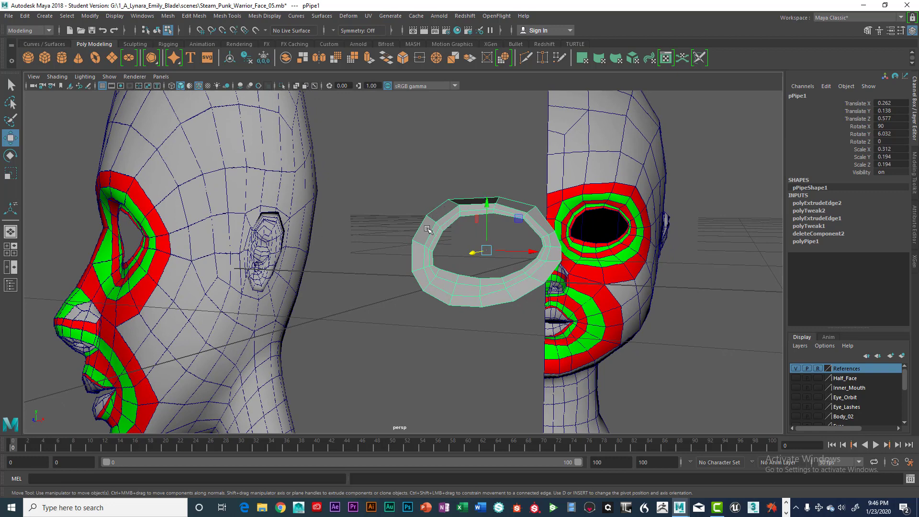
Step: Select the pipe ring's outer edge loop, extrude it, and scale the new edges outward to widen the ring
key("space")
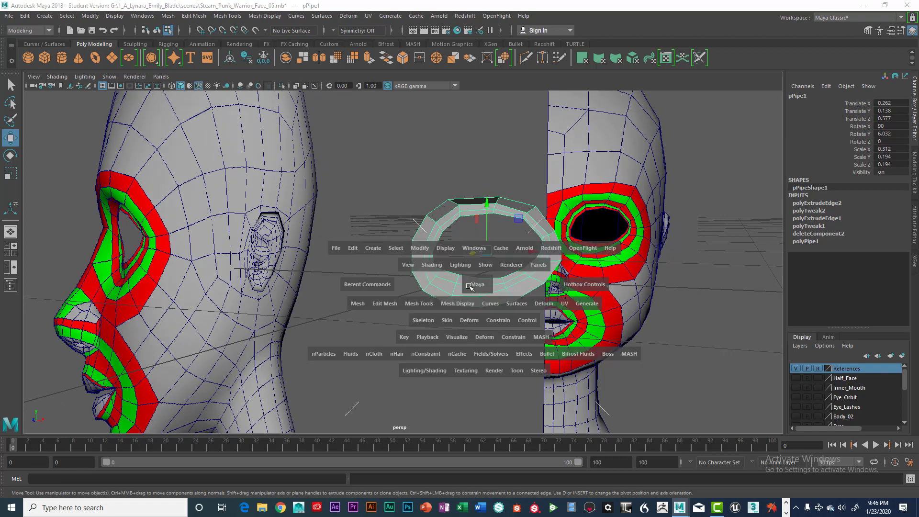
key("space")
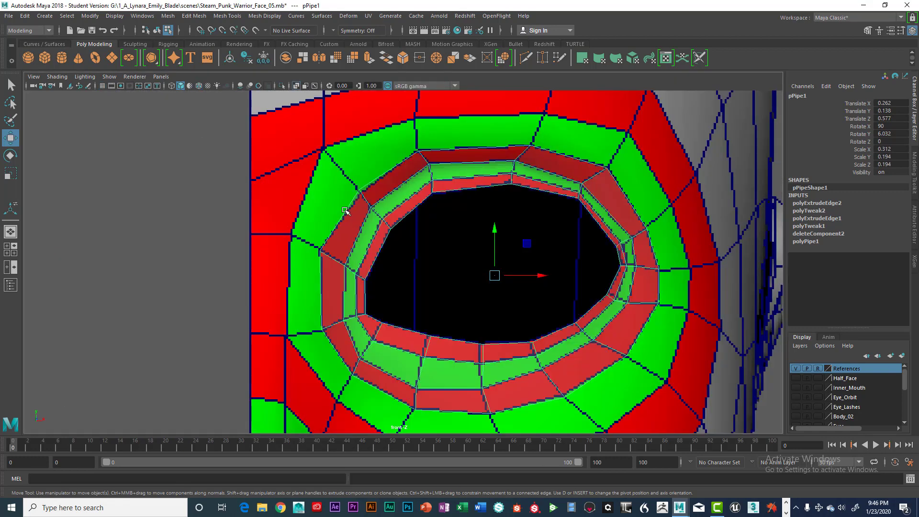
scroll(344, 210, "down", 3)
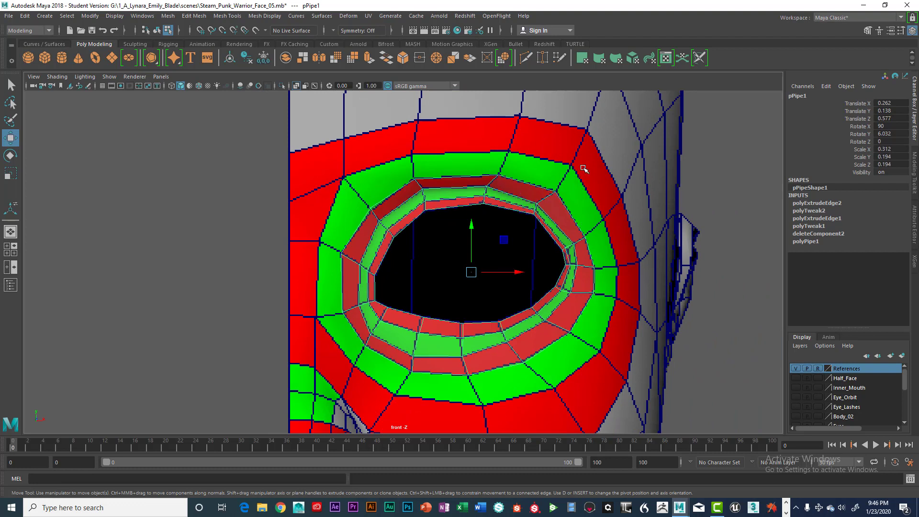
key("space")
key("space")
left_click_drag(583, 169, 526, 237, "alt")
right_click(525, 220)
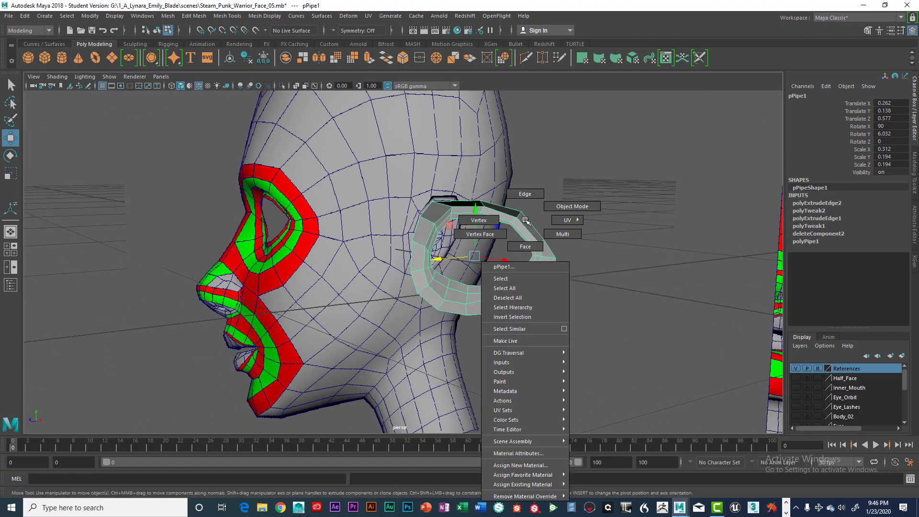
left_click(527, 194)
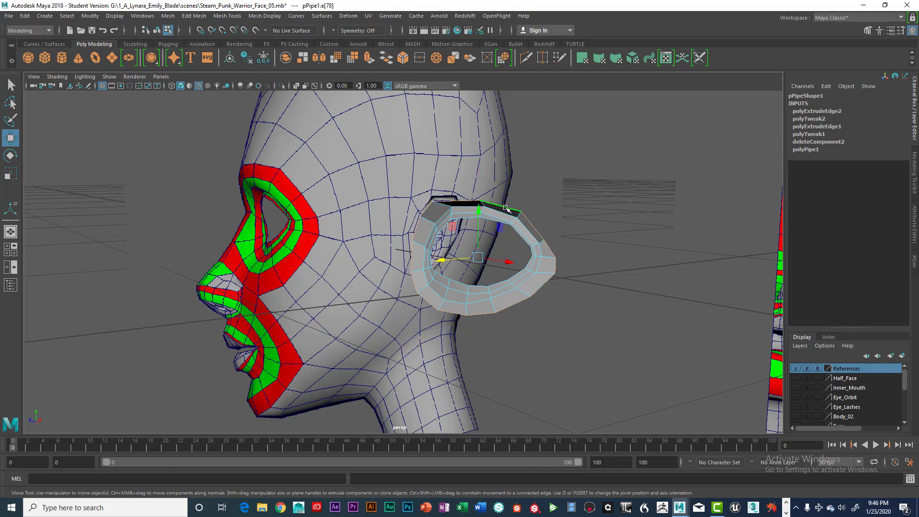
left_click_drag(581, 260, 569, 232, "alt")
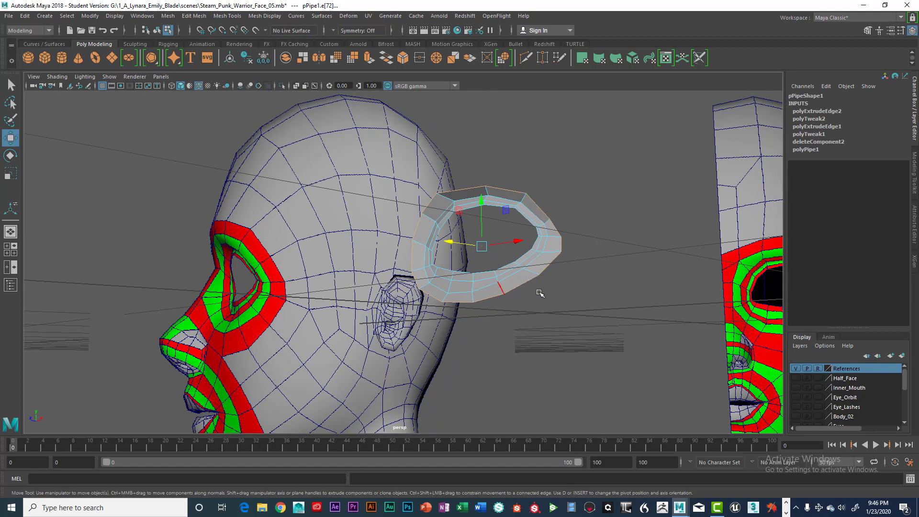
left_click_drag(540, 294, 544, 302, "alt")
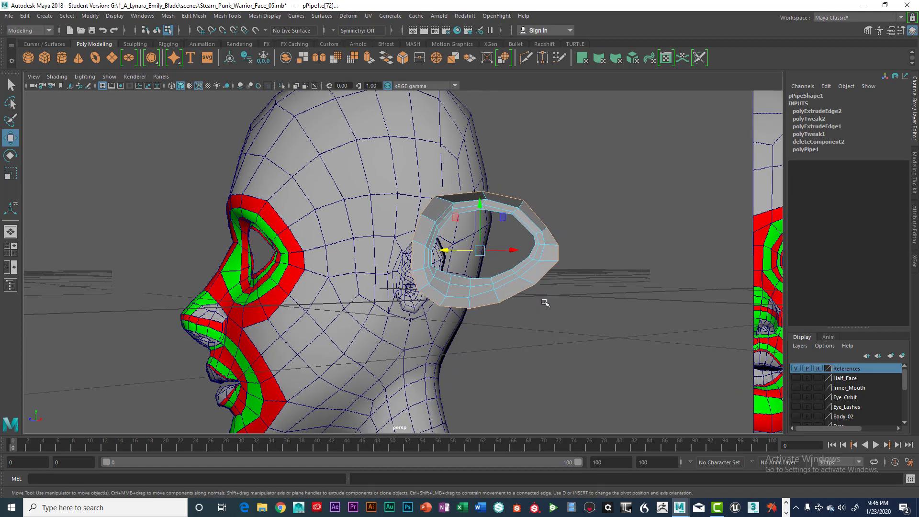
key("ctrl+e")
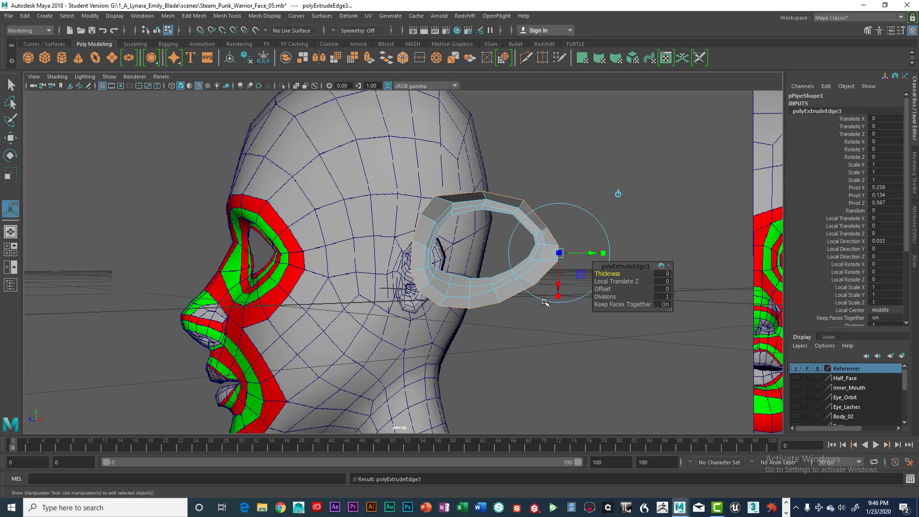
key("r")
left_click_drag(481, 251, 509, 254)
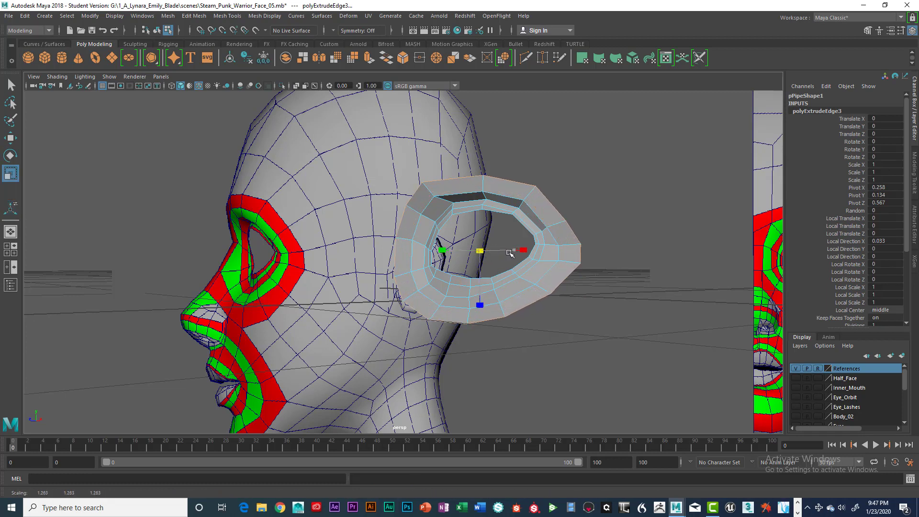
Step: In front view, move the new outer ring vertices to sit along the red border around the eye
key("space")
key("space")
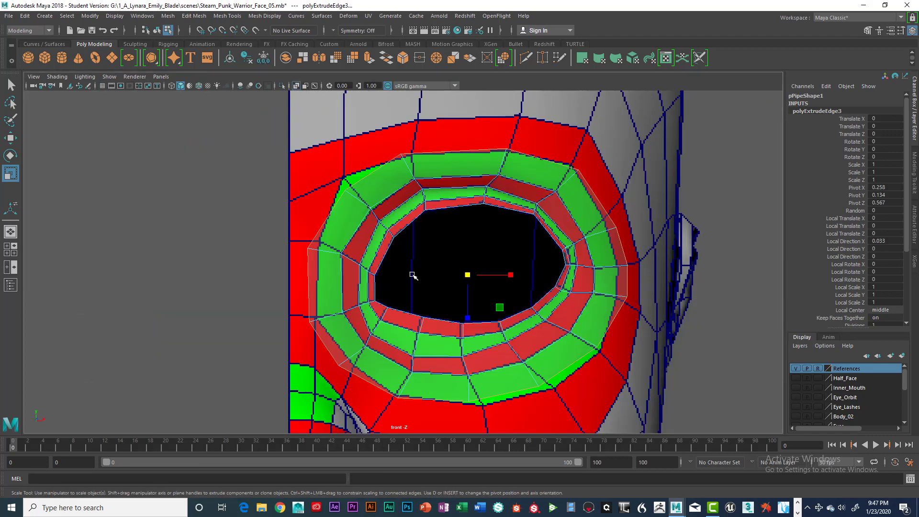
left_click_drag(468, 275, 469, 274)
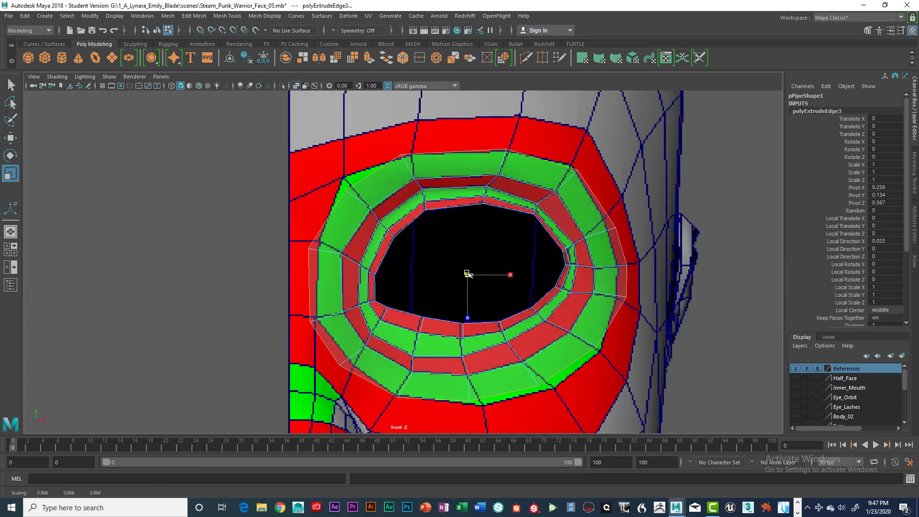
right_click_drag(412, 153, 379, 154)
left_click(403, 154)
key("w")
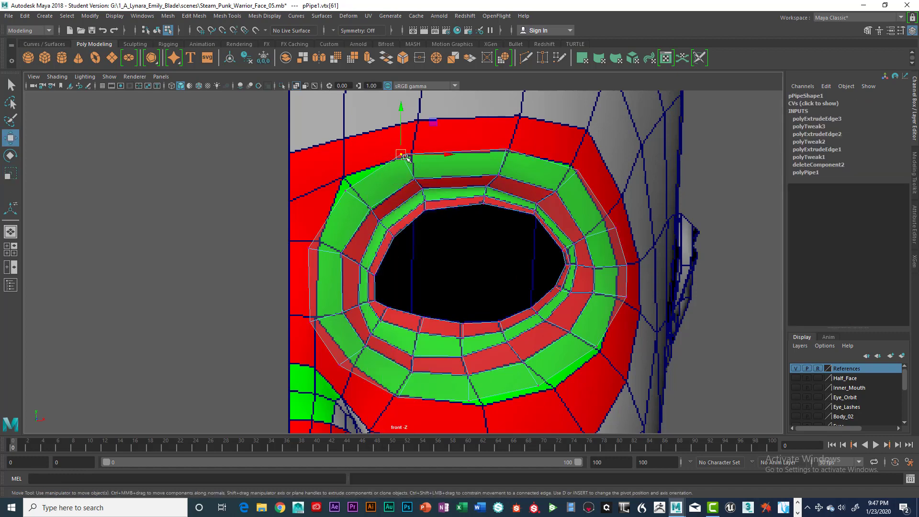
left_click_drag(403, 154, 409, 159)
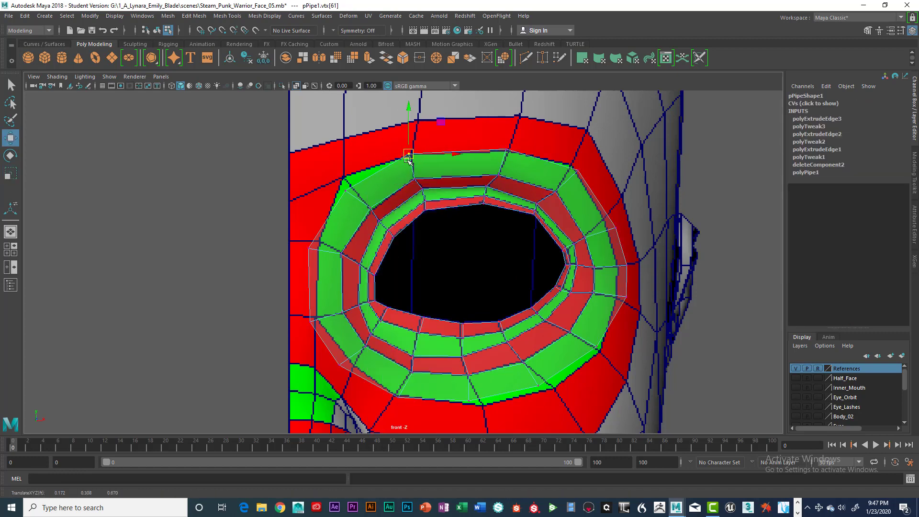
left_click(342, 186)
left_click_drag(341, 187, 345, 178)
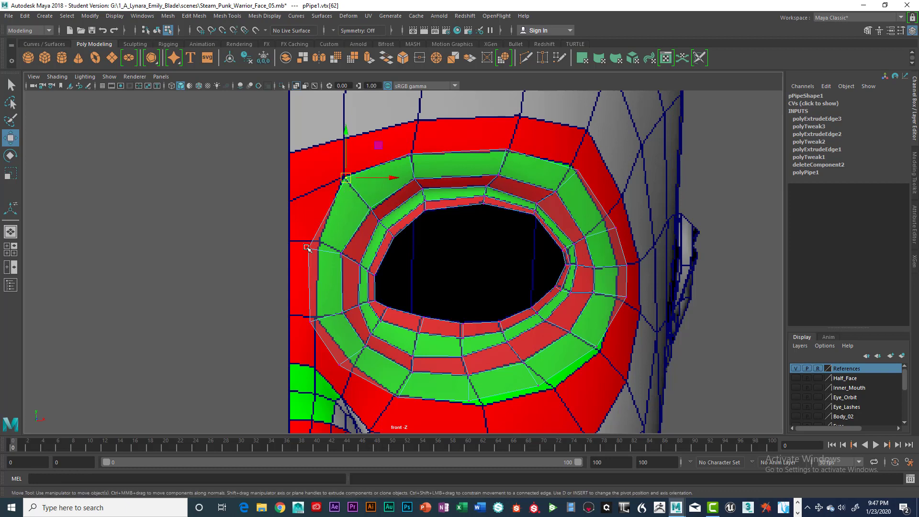
left_click(307, 248)
left_click_drag(306, 248, 319, 242)
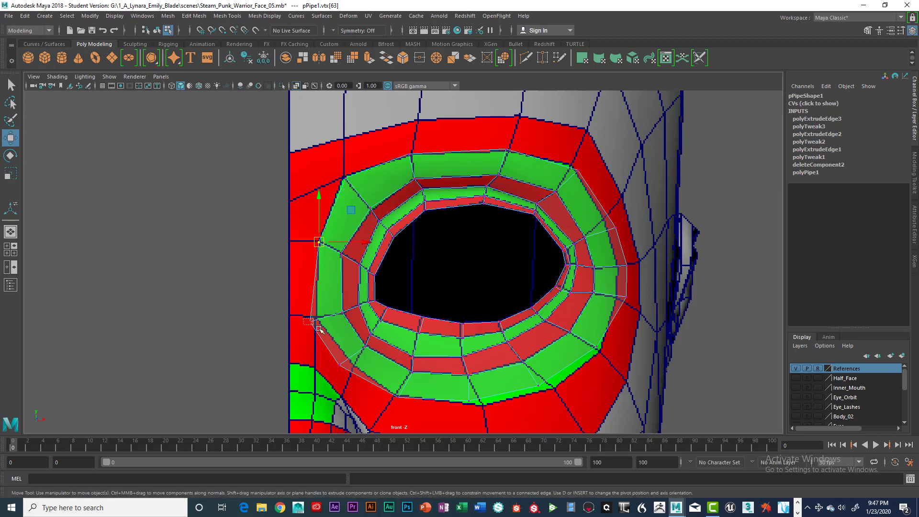
left_click(318, 327)
left_click_drag(318, 327, 318, 319)
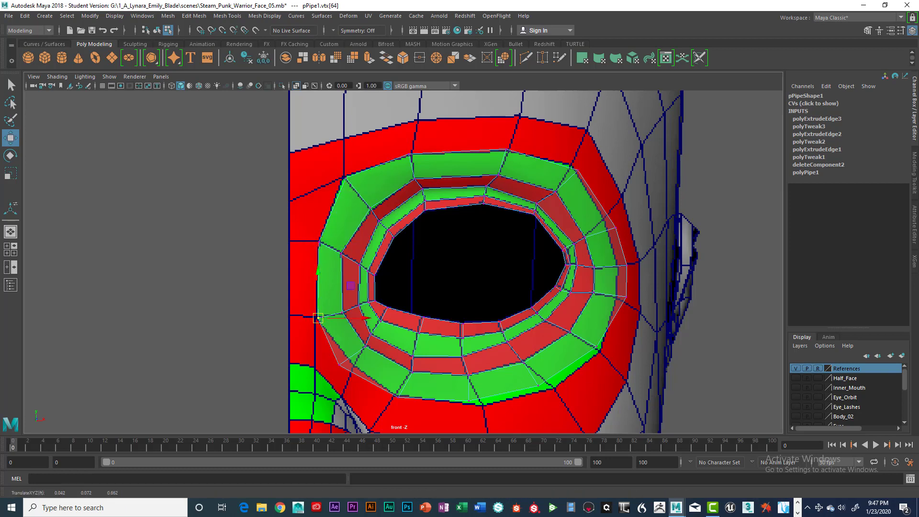
left_click(410, 155)
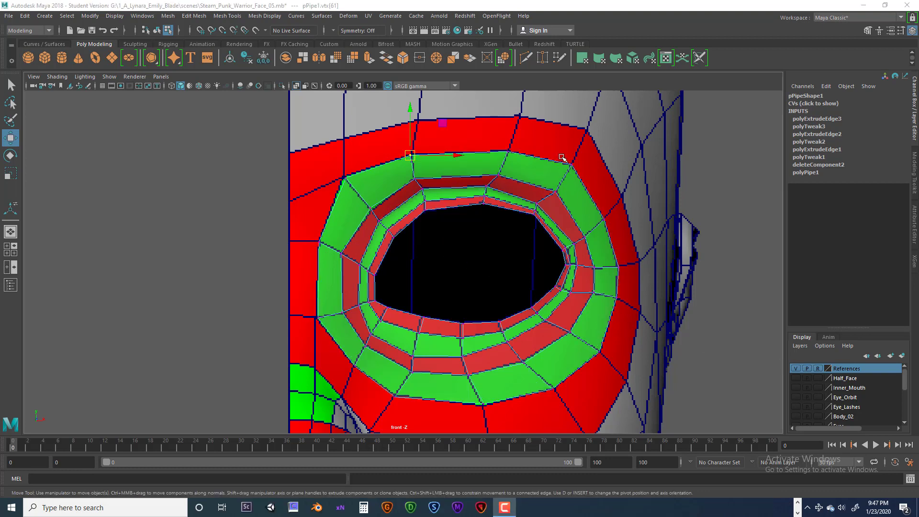
left_click(508, 151)
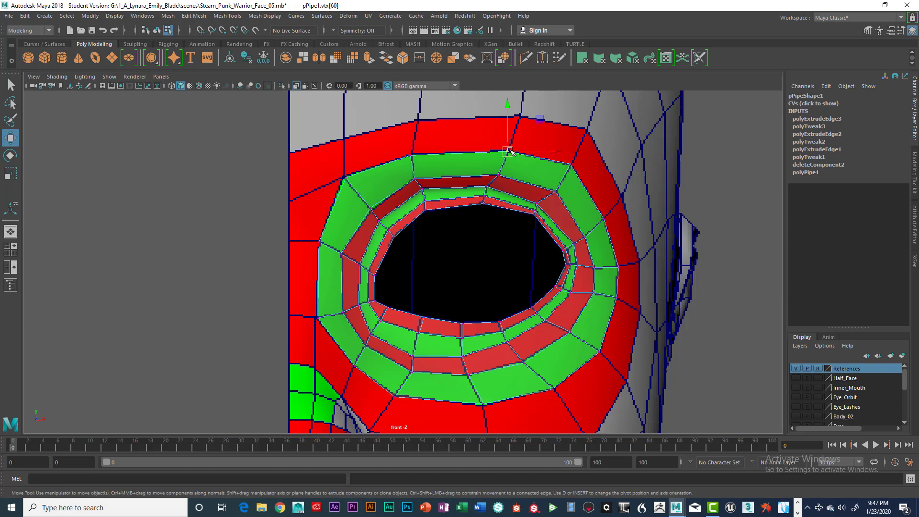
left_click(509, 151)
left_click(343, 180)
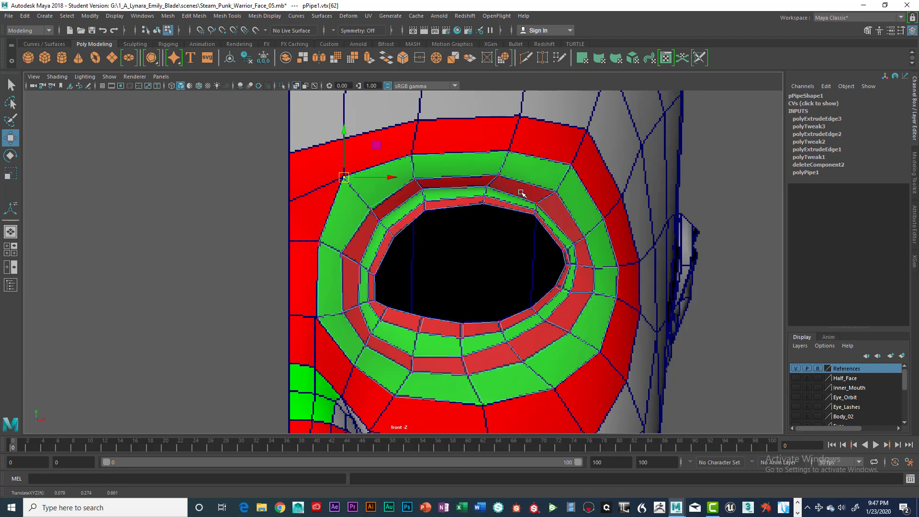
Step: Inspect the ring's fit around the eye socket from perspective and side views
key("space")
key("space")
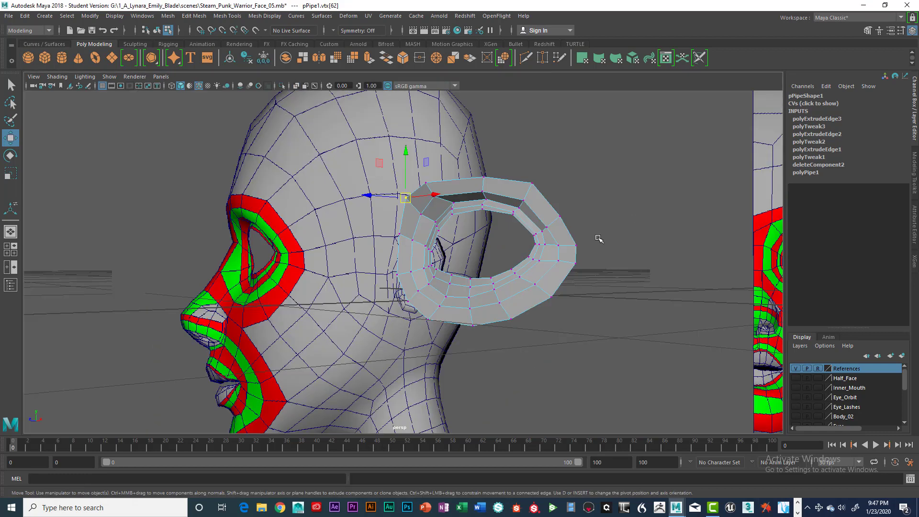
left_click_drag(557, 271, 463, 227, "alt")
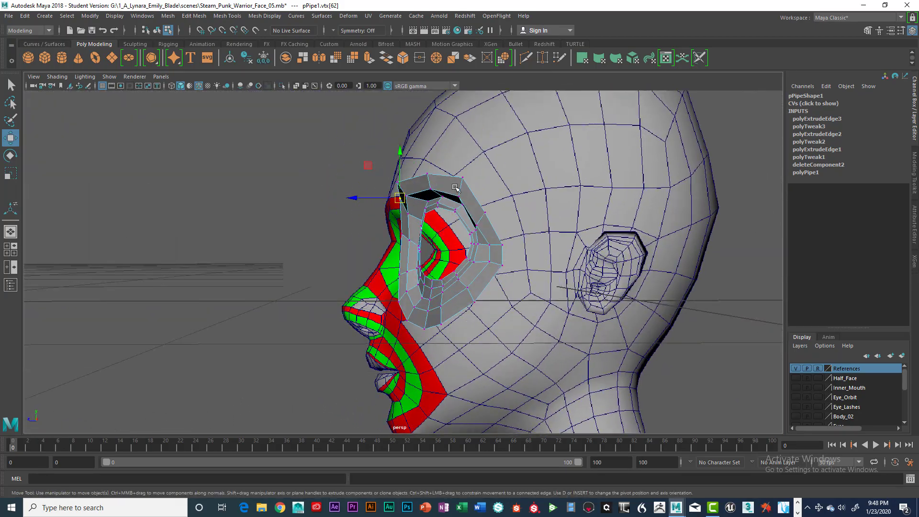
left_click_drag(456, 187, 591, 252, "alt")
key("space")
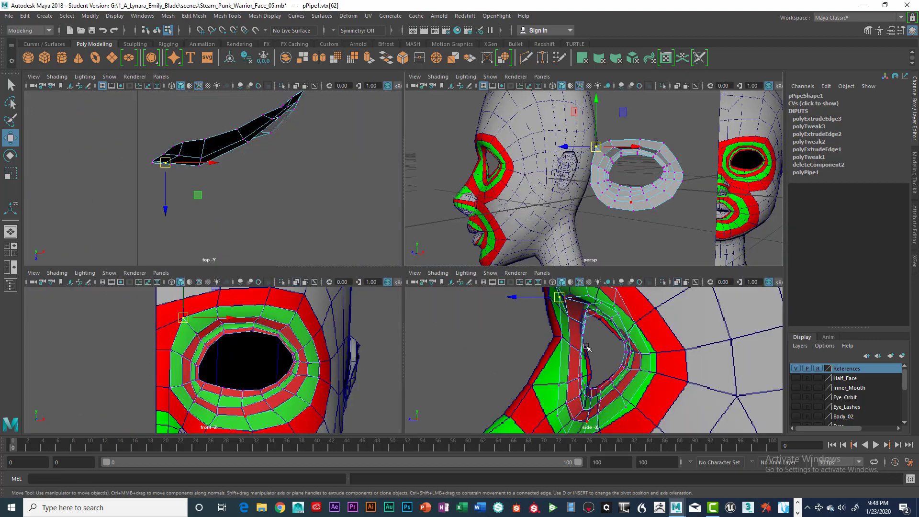
key("space")
middle_click_drag(519, 274, 542, 314, "alt")
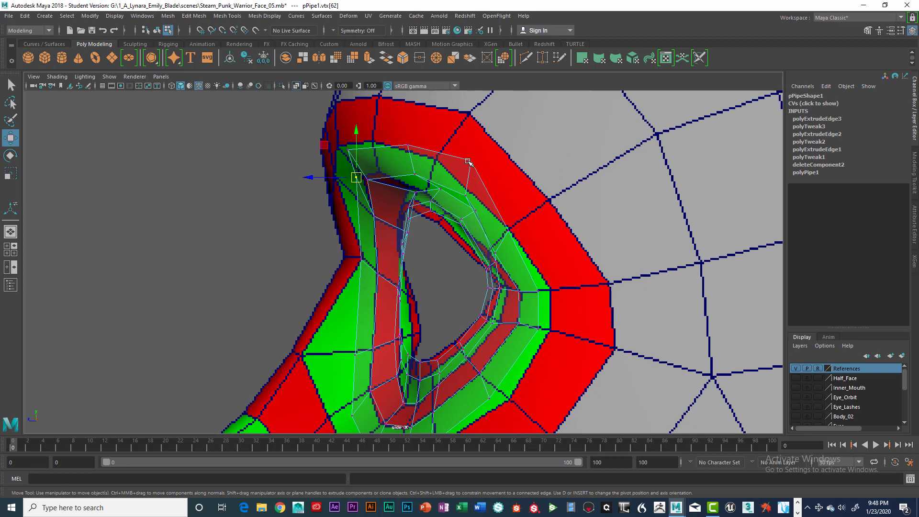
Step: In side view, move the ring's outer vertices to follow the curve of the cheek and temple
left_click(349, 149)
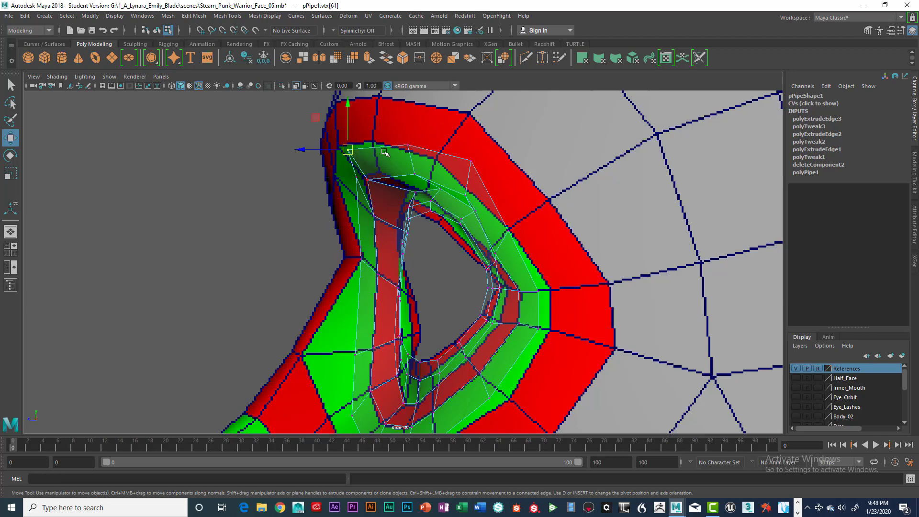
middle_click_drag(412, 249, 453, 188, "alt")
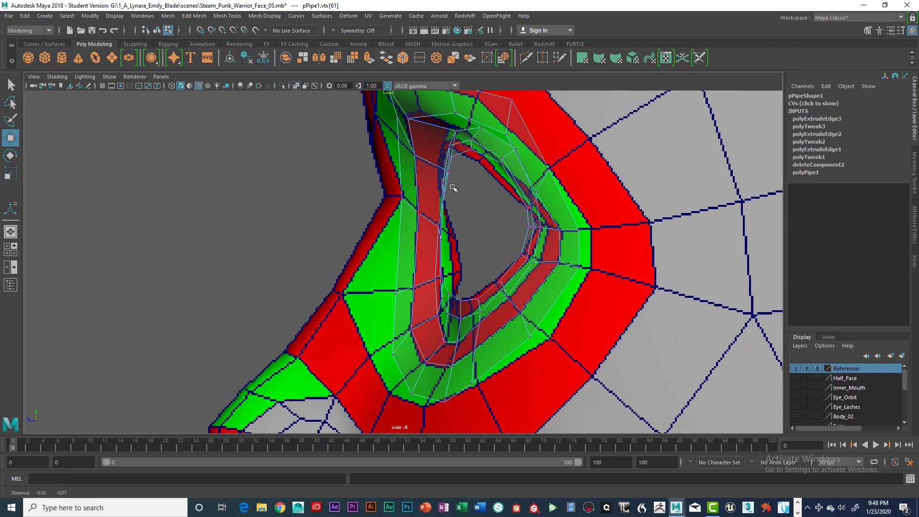
left_click_drag(388, 279, 340, 294)
left_click_drag(386, 349, 366, 358)
left_click_drag(403, 383, 431, 408)
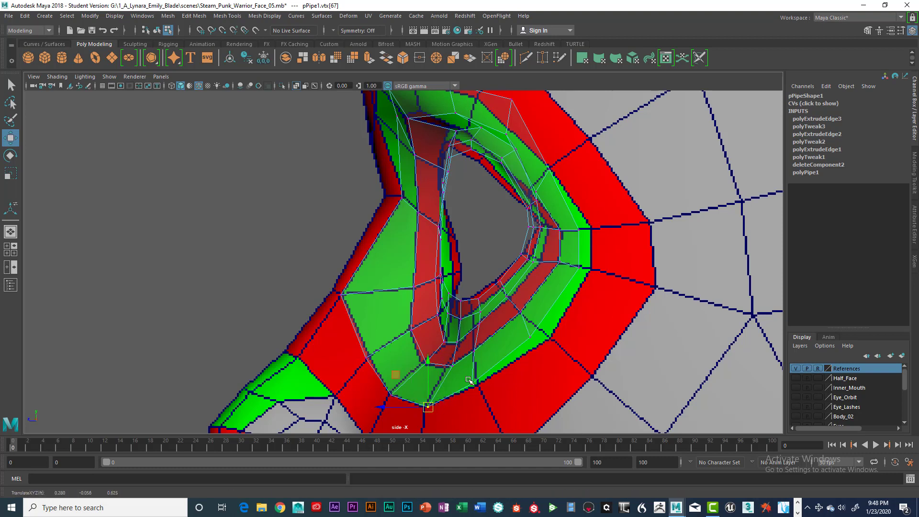
left_click_drag(468, 377, 487, 394)
left_click_drag(526, 330, 537, 343)
left_click_drag(531, 337, 551, 340)
left_click_drag(572, 260, 596, 271)
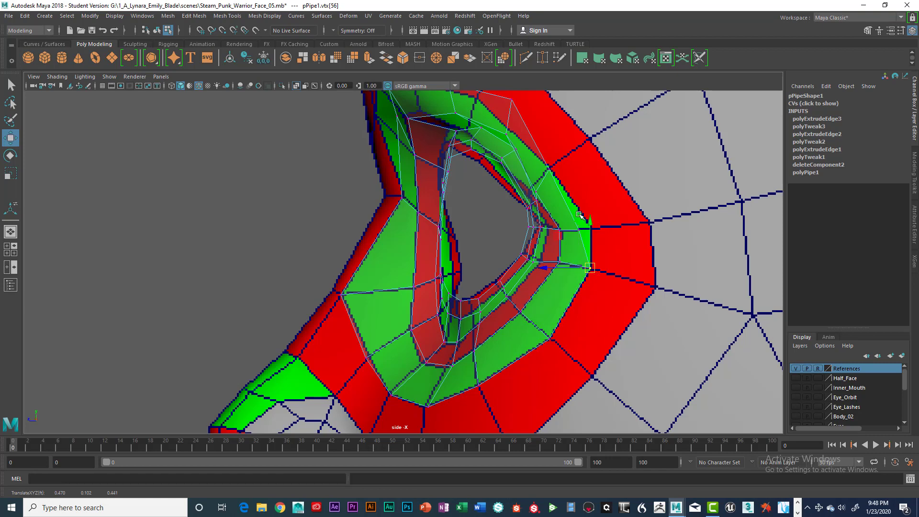
left_click_drag(571, 219, 585, 238)
left_click_drag(581, 229, 594, 230)
left_click_drag(540, 151, 551, 169)
middle_click_drag(561, 135, 578, 196, "alt")
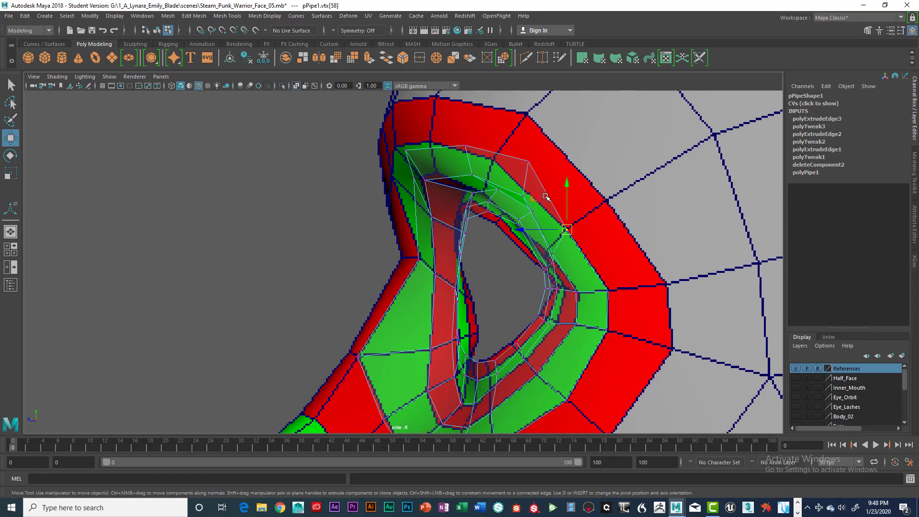
Step: Move the ring's upper vertices in side view so they hug the brow area
left_click_drag(524, 154, 537, 172, "alt")
left_click_drag(526, 162, 497, 164)
middle_click_drag(455, 140, 484, 151, "alt")
left_click(496, 157)
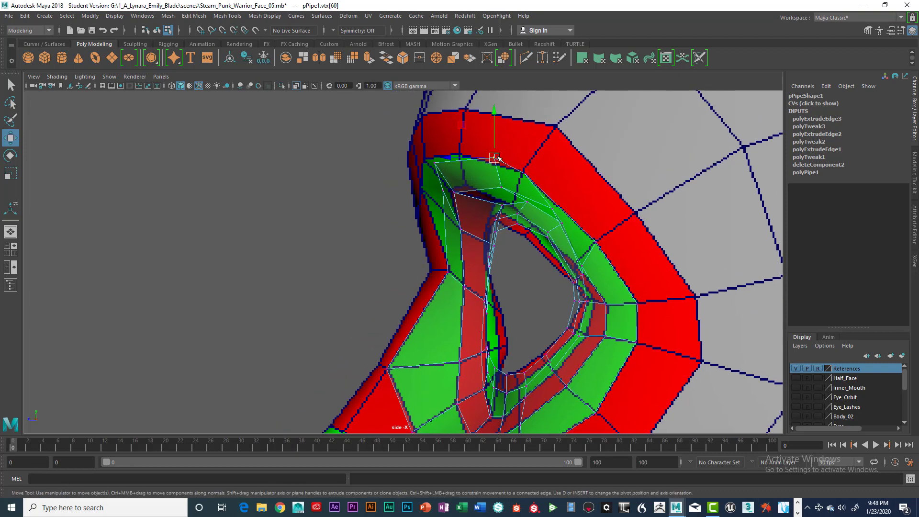
left_click_drag(495, 157, 462, 155)
middle_click_drag(431, 137, 470, 152, "alt")
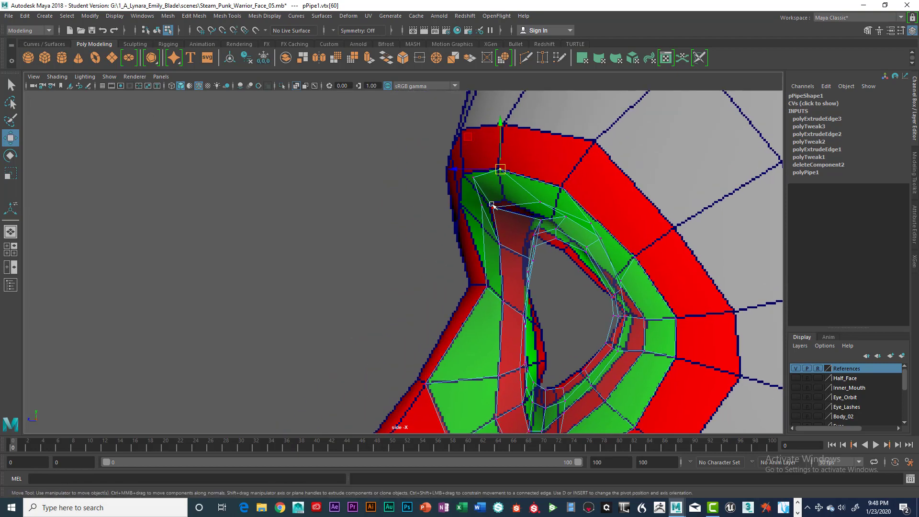
left_click(463, 175)
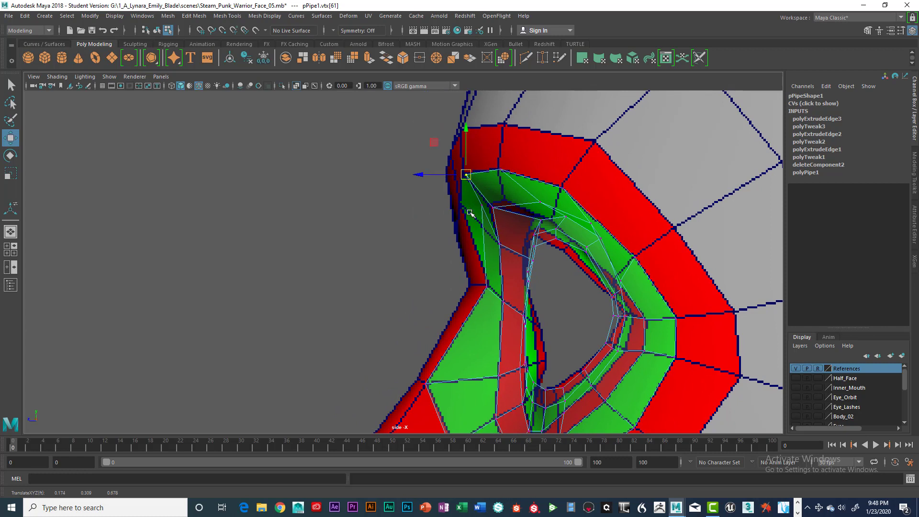
left_click_drag(471, 198, 488, 214)
left_click_drag(482, 207, 463, 208)
left_click(464, 175)
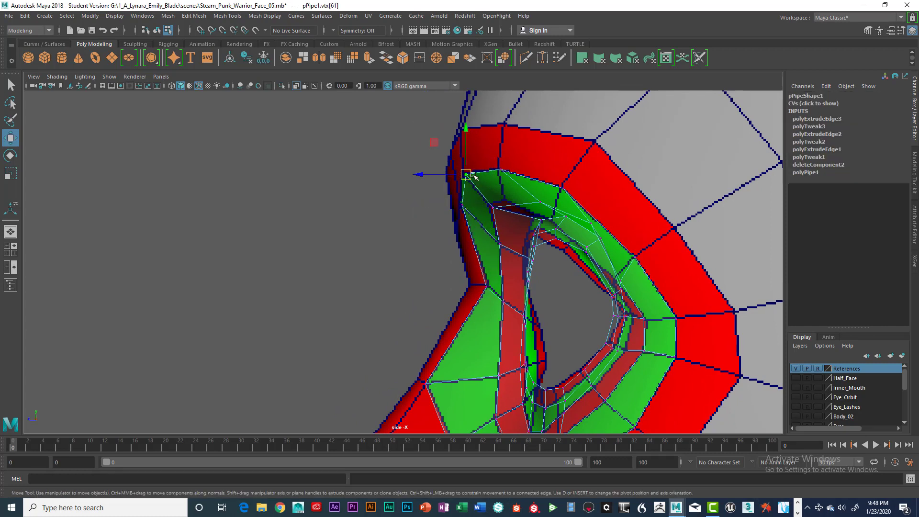
left_click(500, 169)
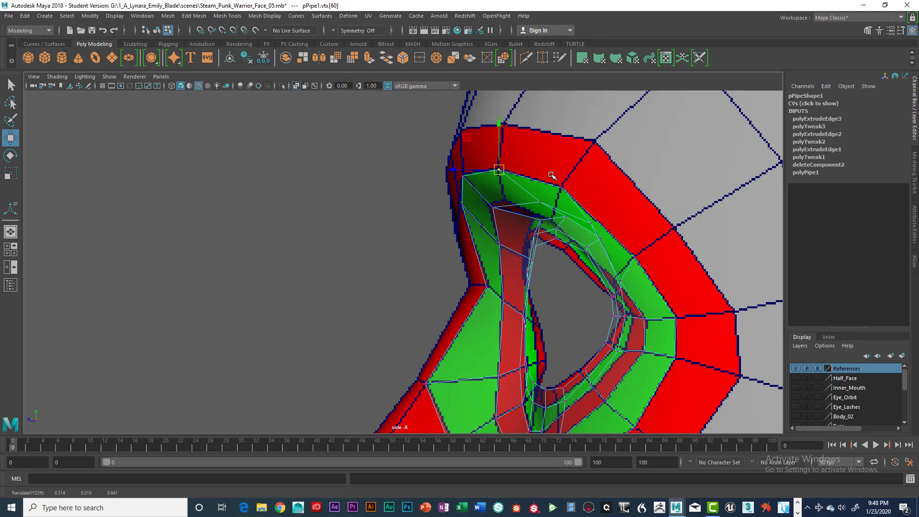
left_click(564, 187)
Step: Return to perspective view to check the ring's shape against the face
key("space")
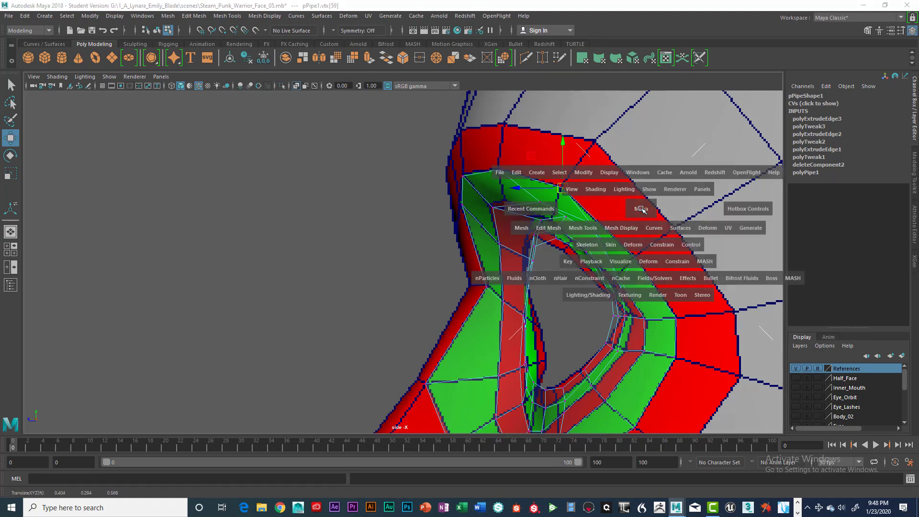
key("space")
left_click_drag(592, 236, 468, 272, "alt")
left_click(396, 233)
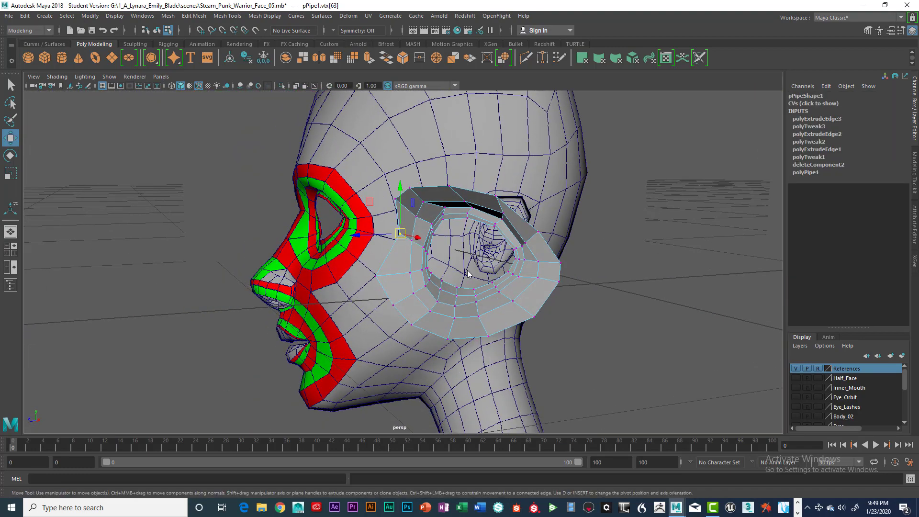
Step: Switch the ring from vertex to edge selection and pick an edge on its outer border
key("space")
key("space")
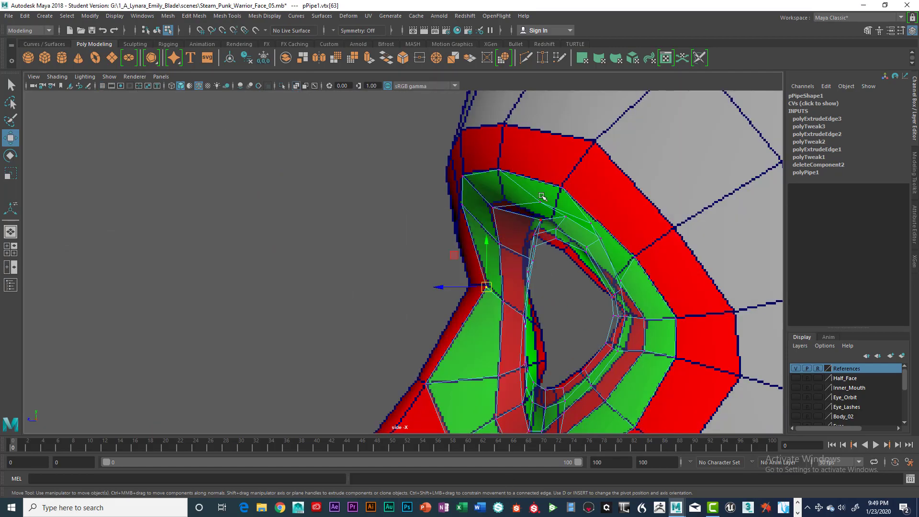
key("space")
key("space")
left_click_drag(553, 194, 529, 202, "alt")
right_click_drag(529, 202, 528, 215)
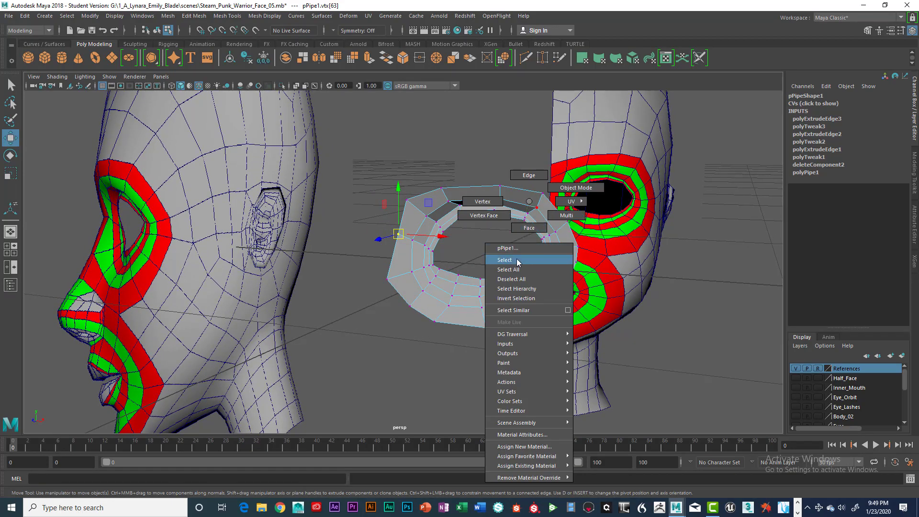
right_click_drag(517, 262, 517, 261)
left_click_drag(517, 262, 483, 192, "alt")
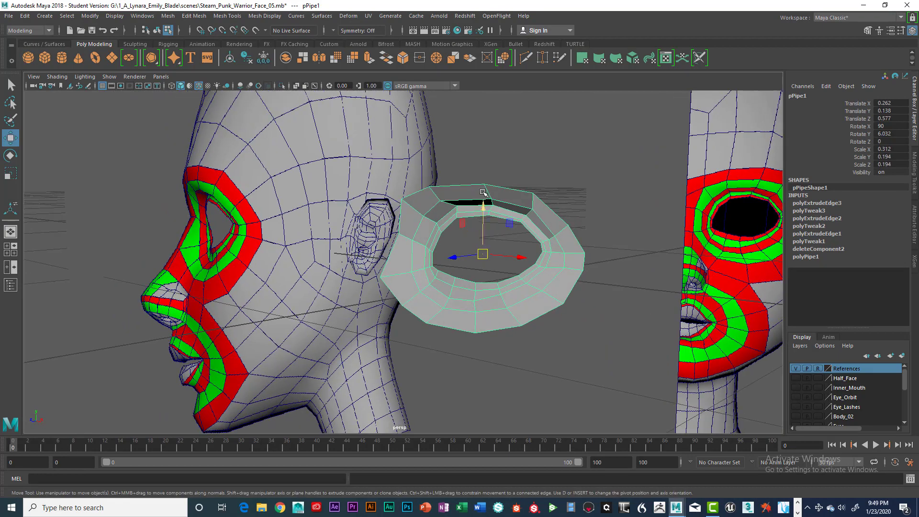
right_click_drag(485, 185, 484, 160)
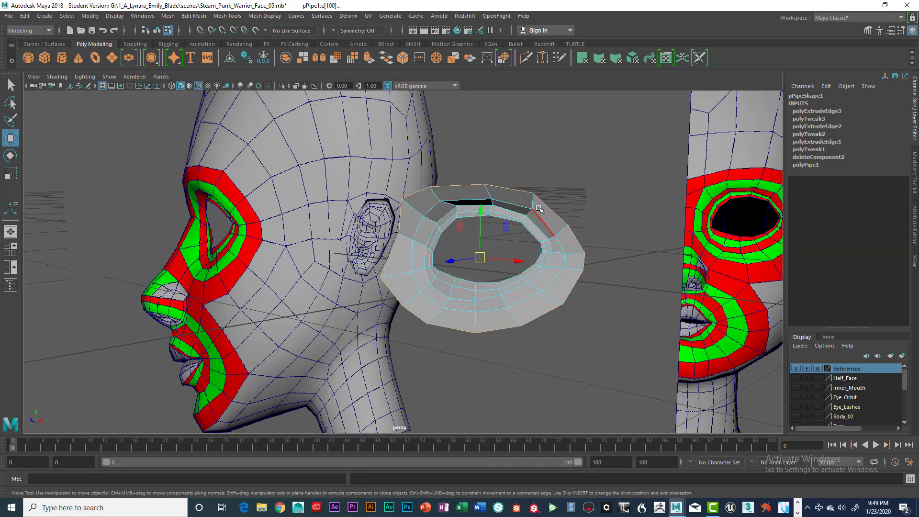
Step: Extrude the ring's outer border edge loop and scale it outward in front view to form a wider flange around the eye
key("space")
key("space")
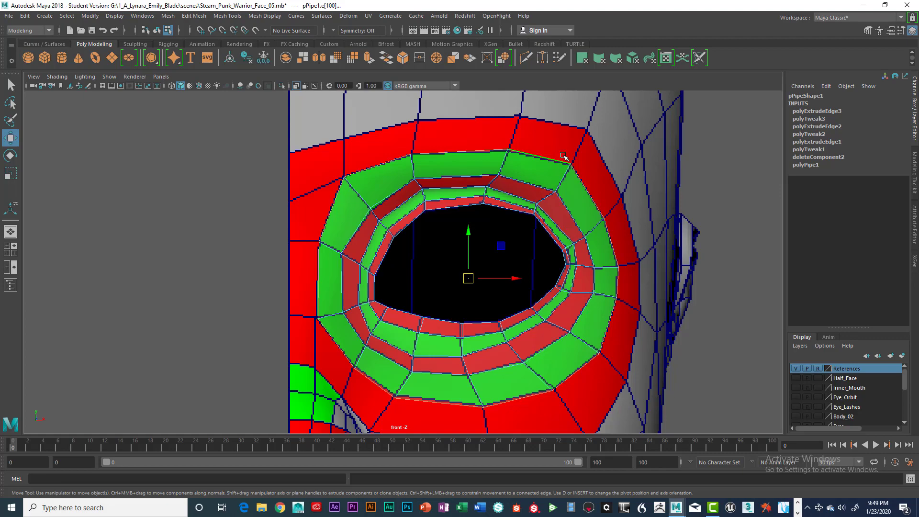
key("space")
key("space")
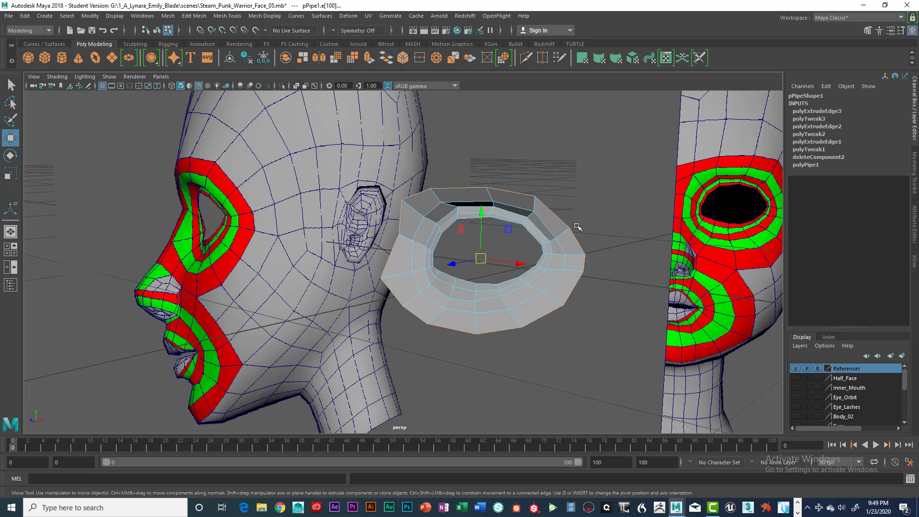
left_click_drag(536, 210, 570, 224, "alt")
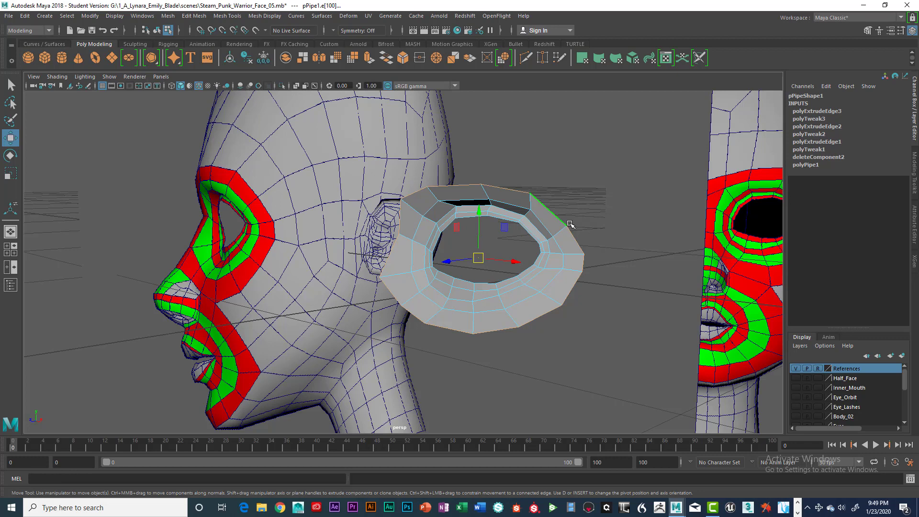
left_click(570, 224)
key("ctrl+e")
key("r")
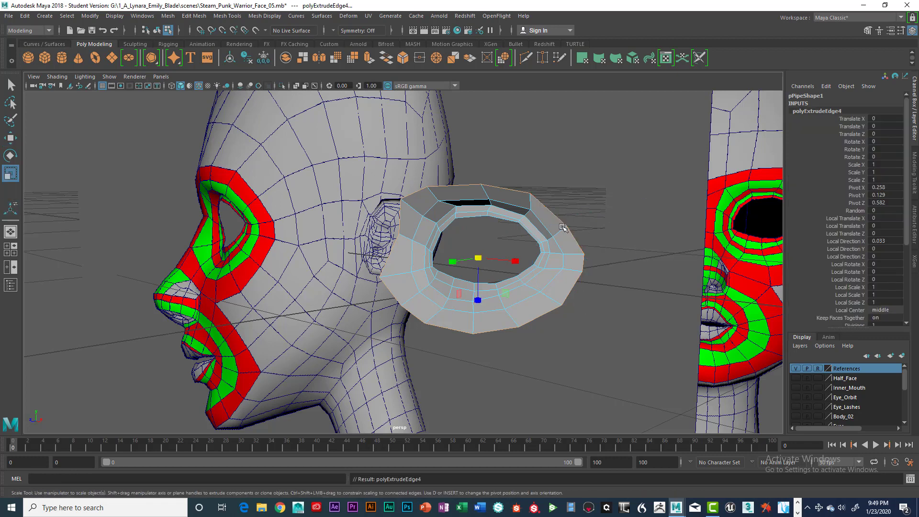
left_click_drag(478, 256, 495, 260)
key("space")
key("space")
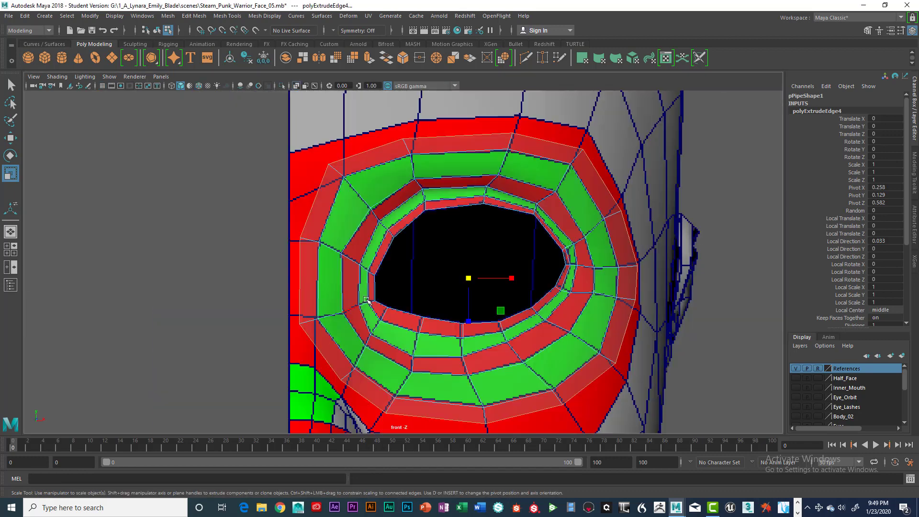
scroll(377, 296, "up", 2)
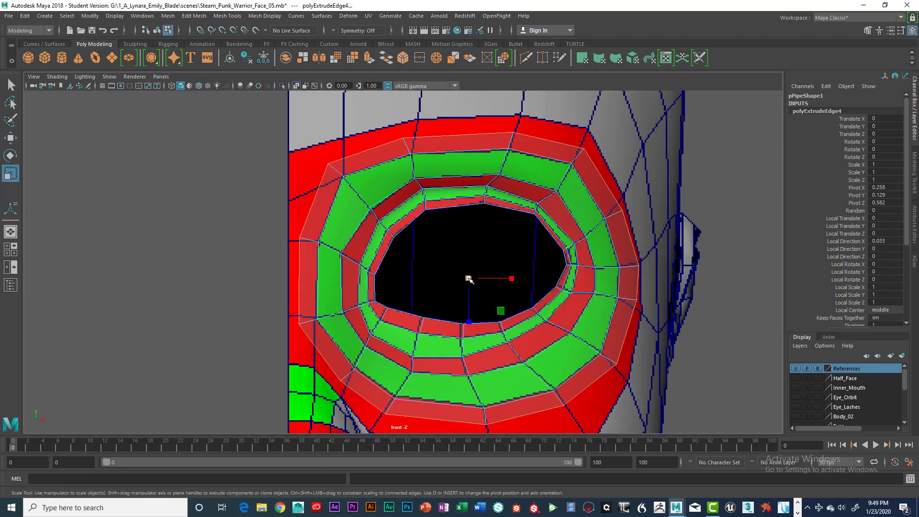
left_click_drag(469, 279, 488, 278)
right_click_drag(515, 123, 472, 122)
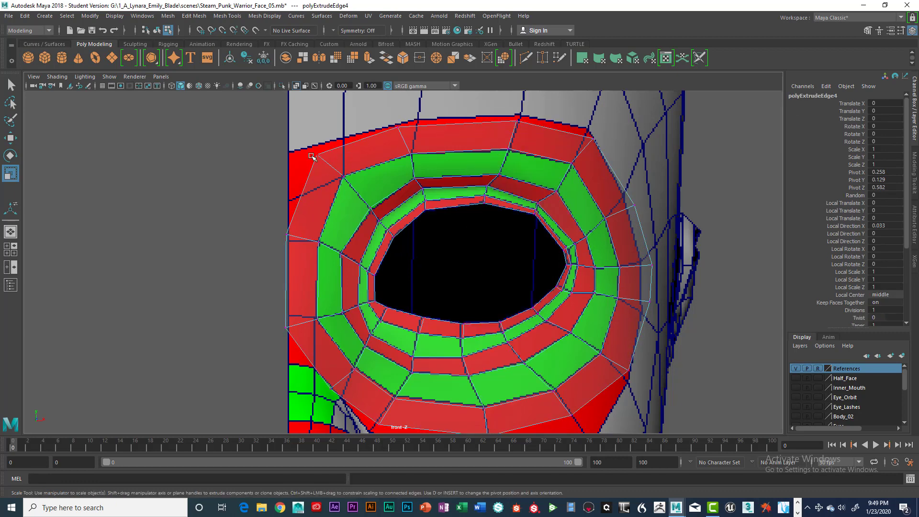
Step: Move the new flange's upper and left outer vertices in front view to follow the eye socket outline
left_click(318, 155)
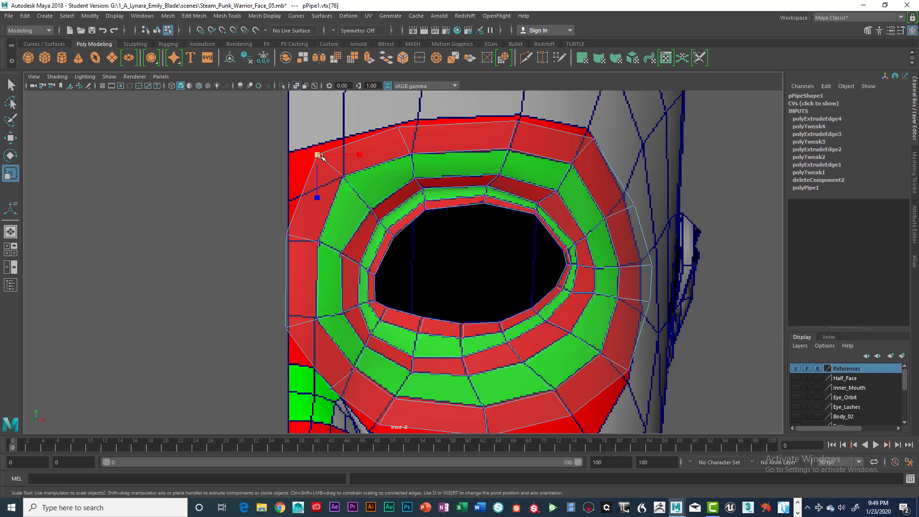
left_click(318, 154)
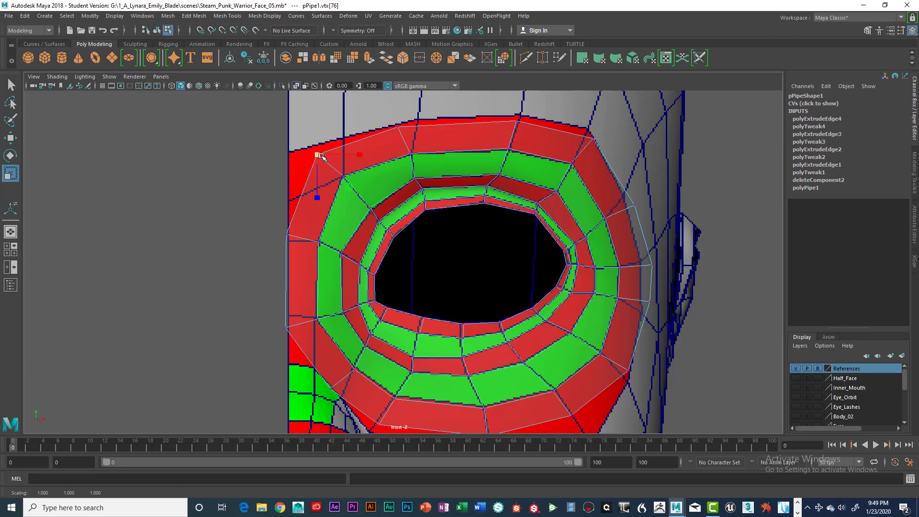
key("w")
left_click_drag(319, 155, 344, 138)
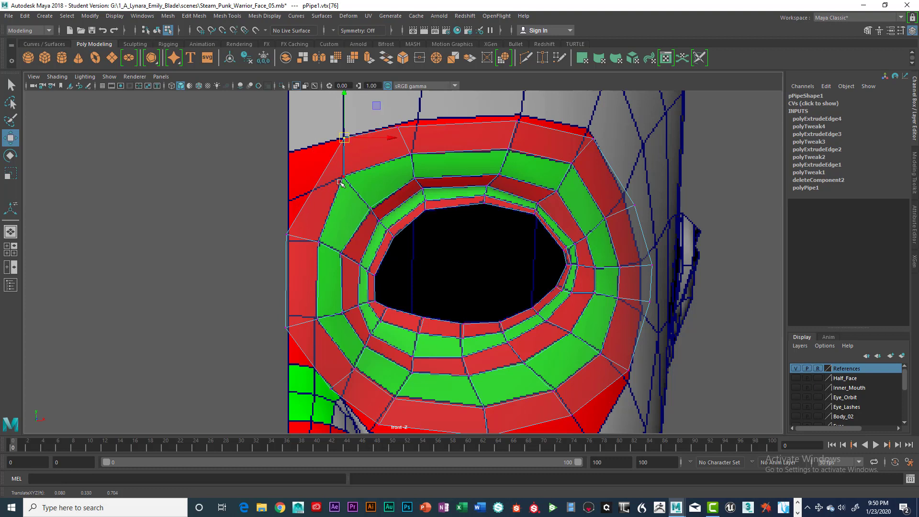
left_click_drag(391, 116, 416, 119)
mouse_move(508, 114)
left_mouse_down()
mouse_move(528, 134)
mouse_move(522, 114)
left_mouse_up()
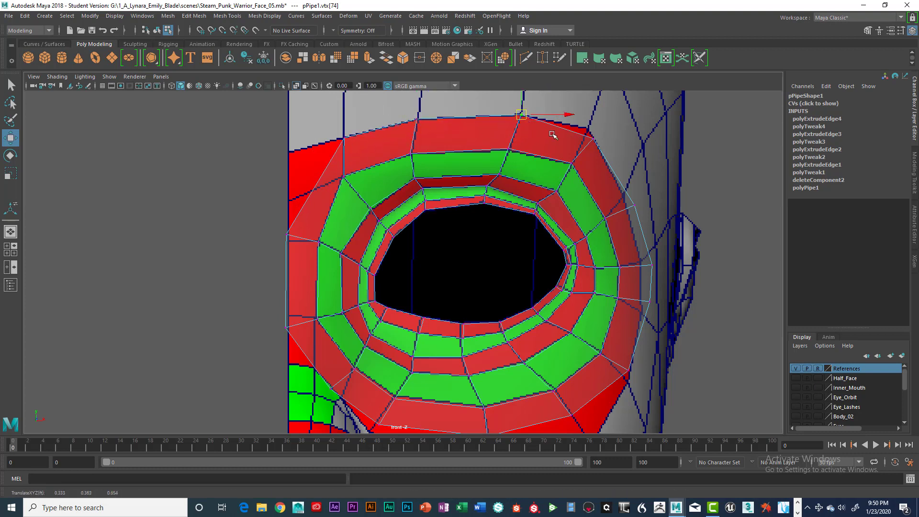
mouse_move(587, 130)
left_mouse_down()
mouse_move(602, 146)
mouse_move(587, 129)
left_mouse_up()
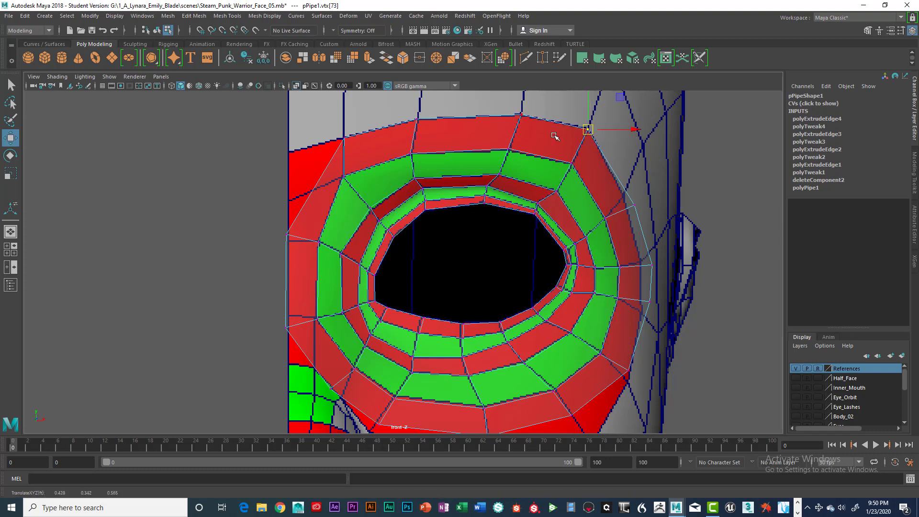
left_click_drag(282, 228, 289, 201)
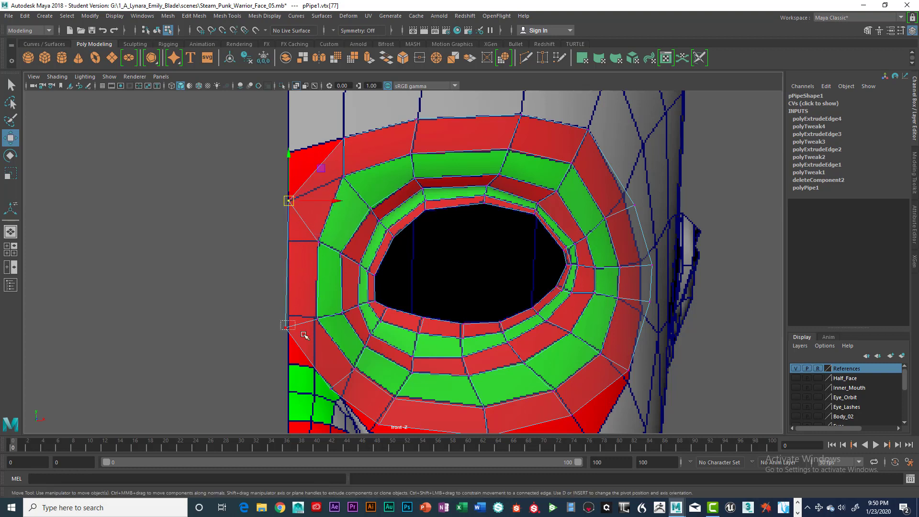
left_click(289, 318)
left_click_drag(292, 319, 292, 318)
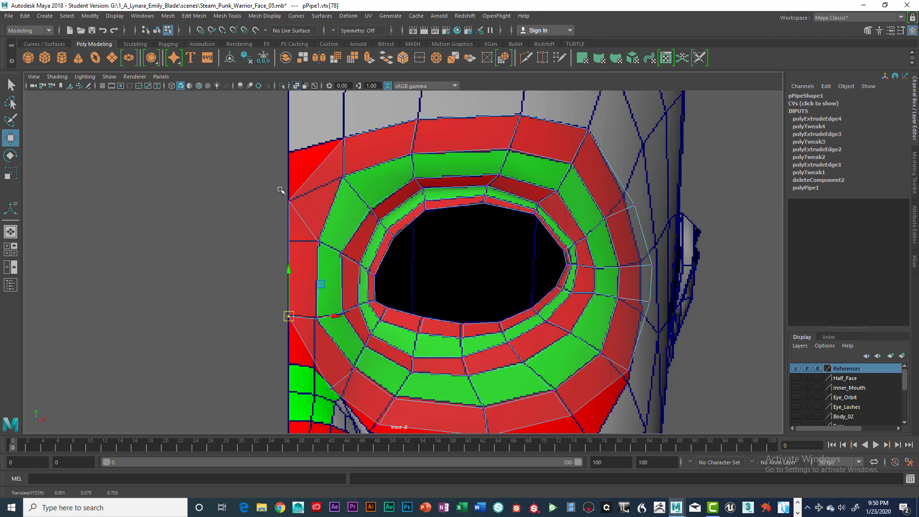
left_click(289, 201)
left_click_drag(289, 201, 288, 240)
left_click(327, 380)
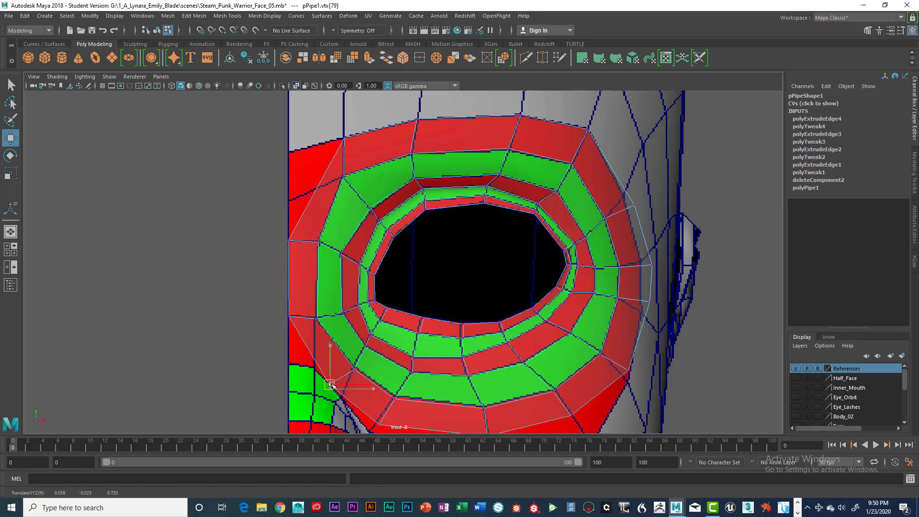
left_click_drag(327, 379, 343, 403)
middle_click_drag(417, 341, 411, 209, "alt")
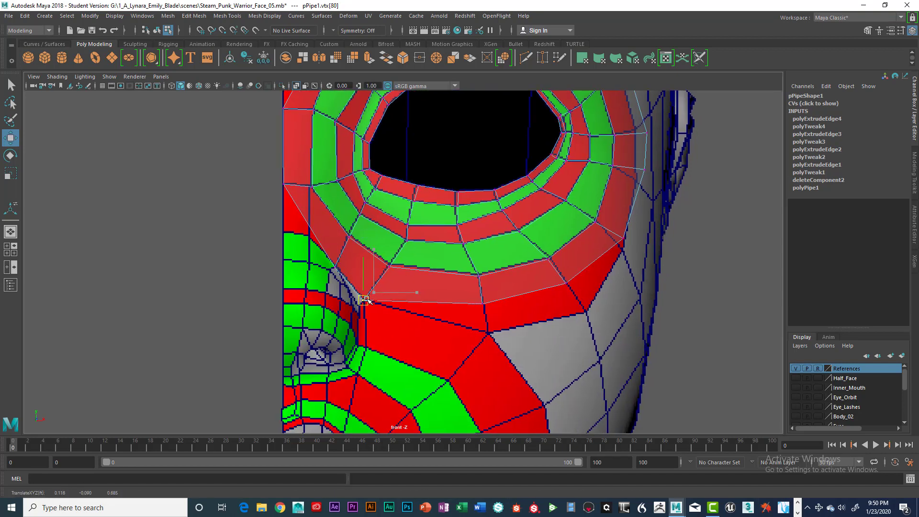
Step: Move the flange's lower and right outer vertices to follow the cheek and temple around the eye
left_click(481, 303)
left_click_drag(479, 304, 486, 334)
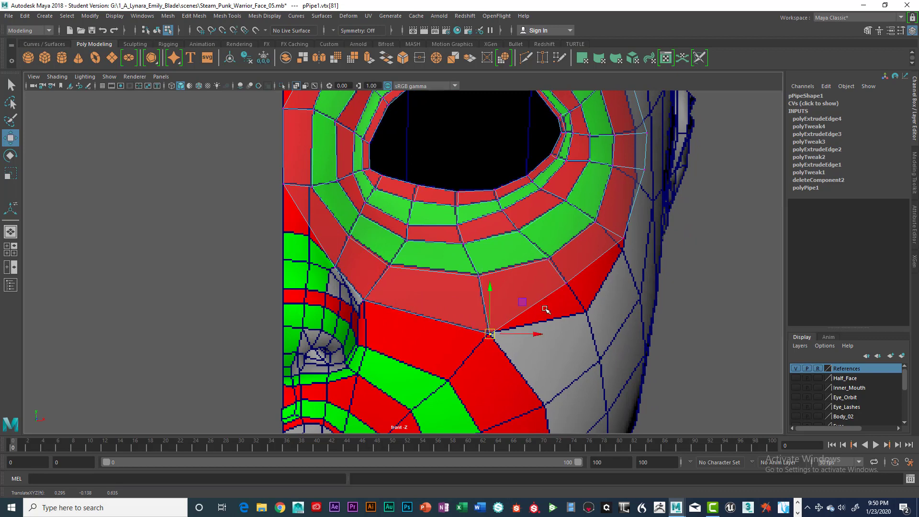
middle_click_drag(552, 296, 465, 318, "alt")
left_click(479, 305)
left_click_drag(480, 305, 498, 335)
middle_click_drag(514, 286, 480, 318, "alt")
left_click(495, 296)
left_click_drag(495, 296, 501, 306)
middle_click_drag(526, 225, 497, 276, "alt")
left_click(496, 278)
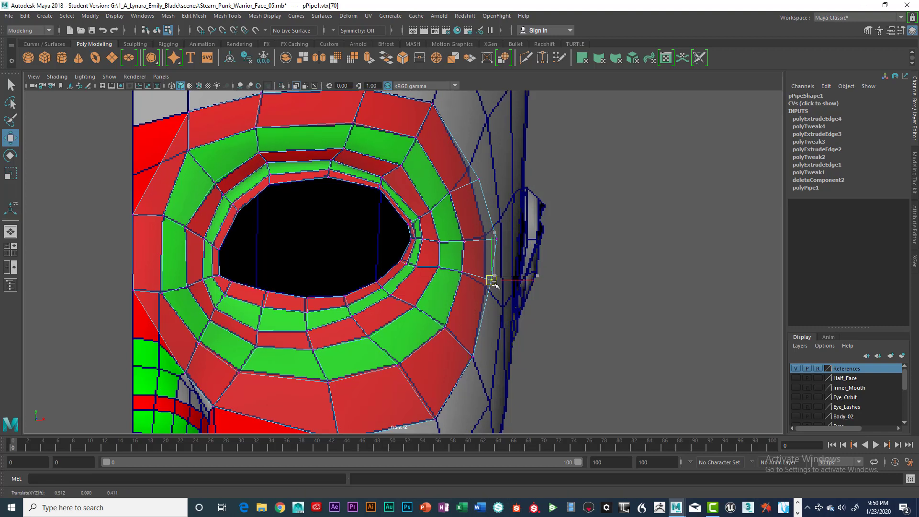
left_click_drag(493, 273, 486, 288)
left_click(497, 240)
left_click_drag(497, 240, 486, 236)
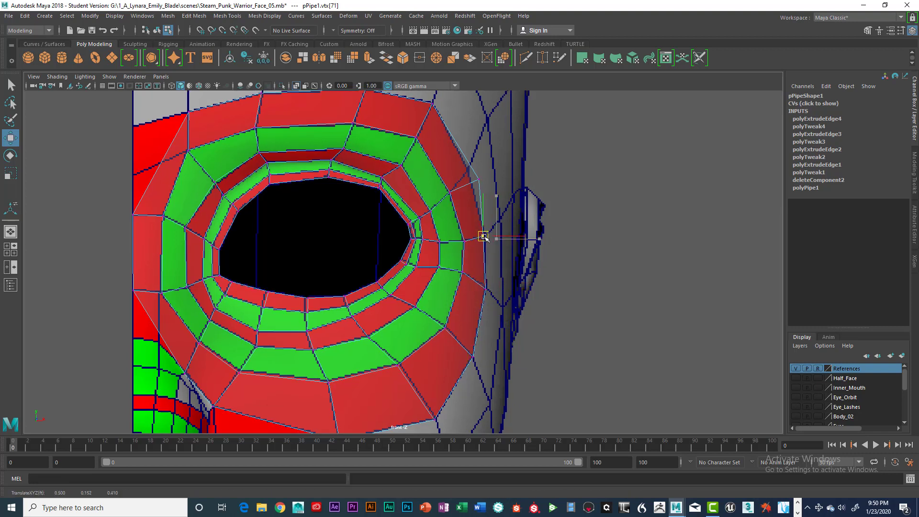
middle_click_drag(472, 168, 476, 195, "alt")
left_click(474, 197)
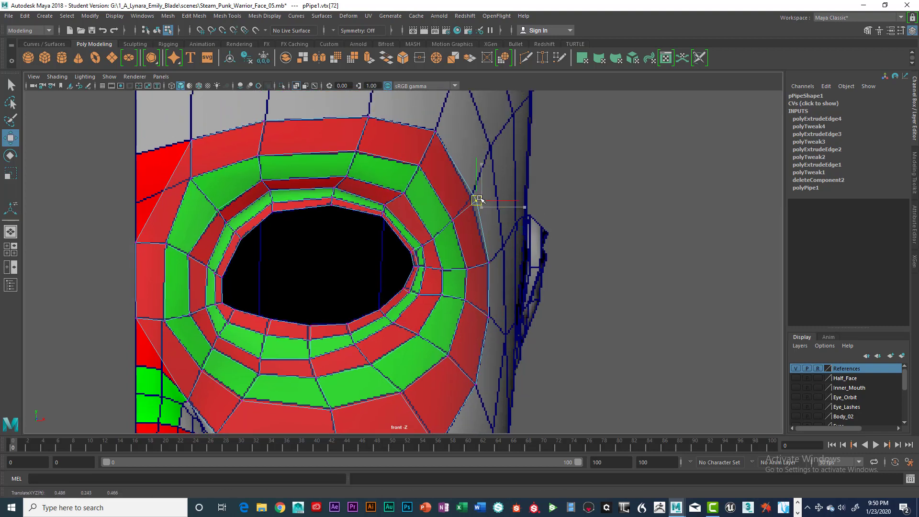
middle_click_drag(226, 179, 376, 165, "alt")
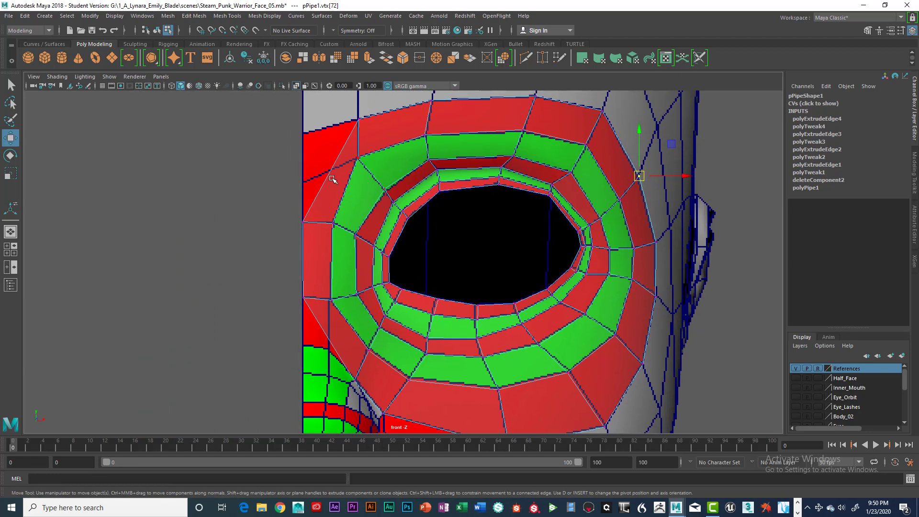
right_click_drag(342, 184, 343, 207)
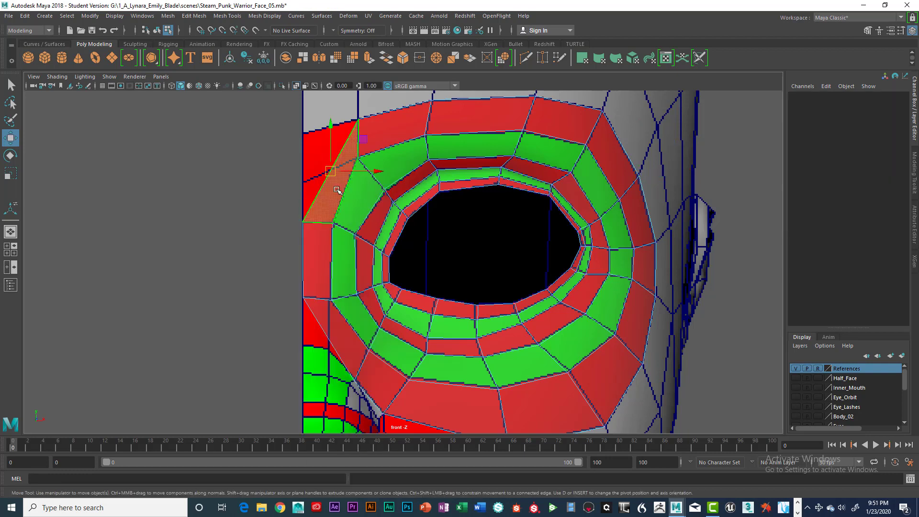
Step: Delete the two flange faces on the nose side of the ring
left_click(333, 182)
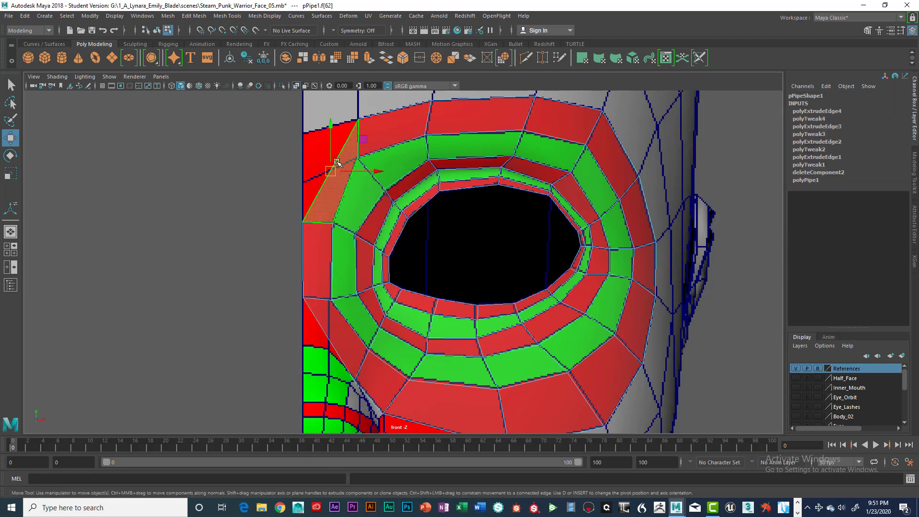
key("Delete")
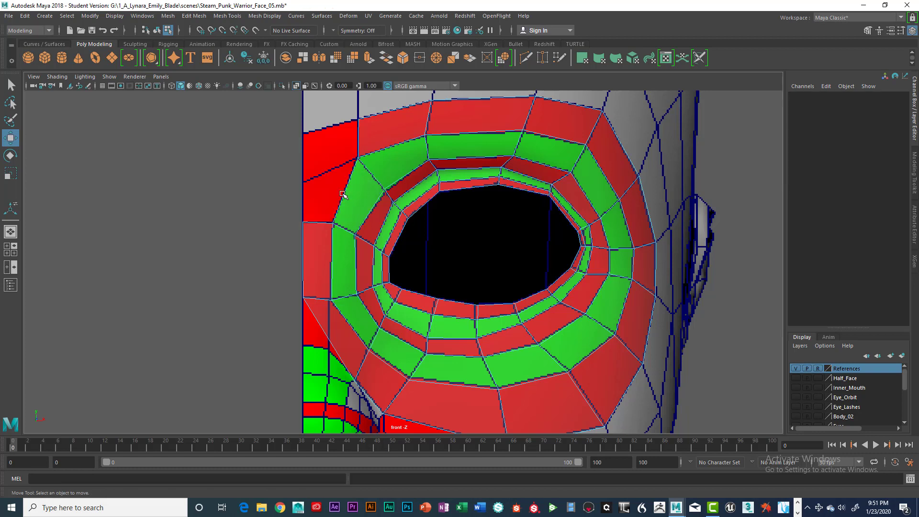
left_click(335, 316)
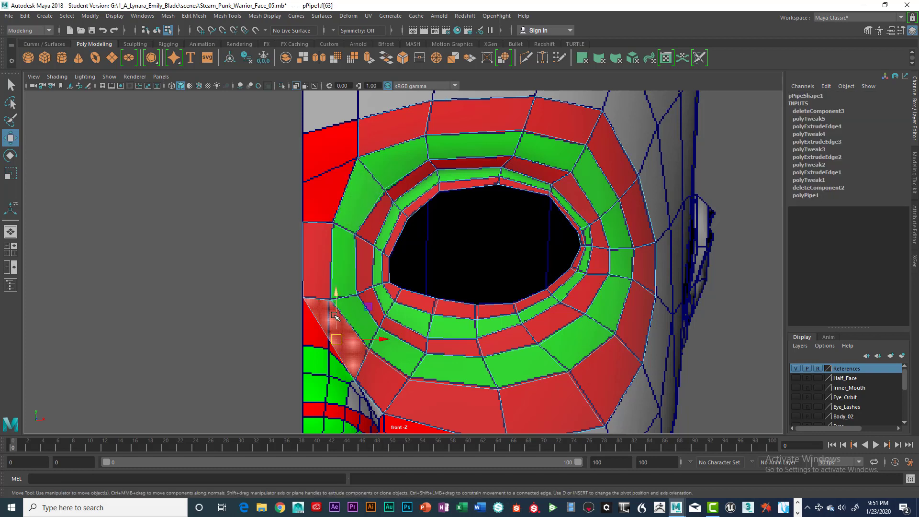
key("Delete")
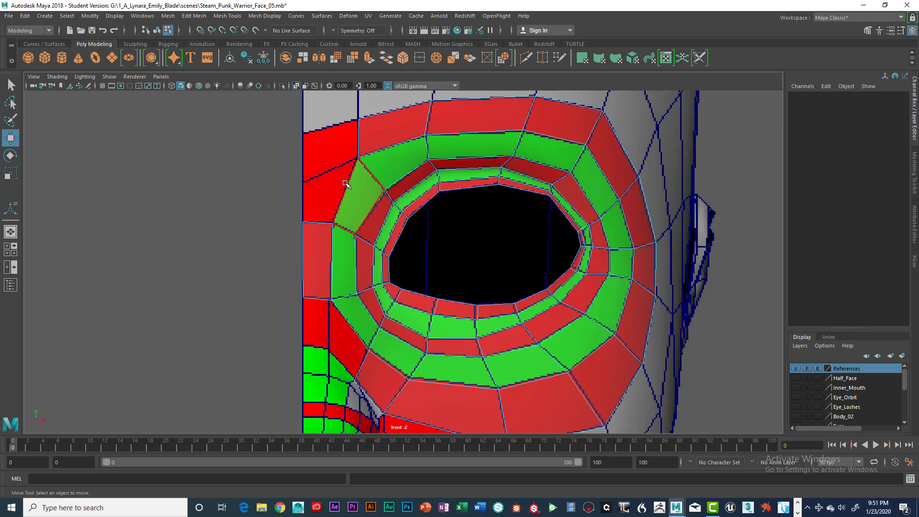
Step: Extrude the flange's upper border edge on the nose side and move the new edge outward toward the nose
right_click_drag(347, 184, 350, 157)
left_click(350, 183)
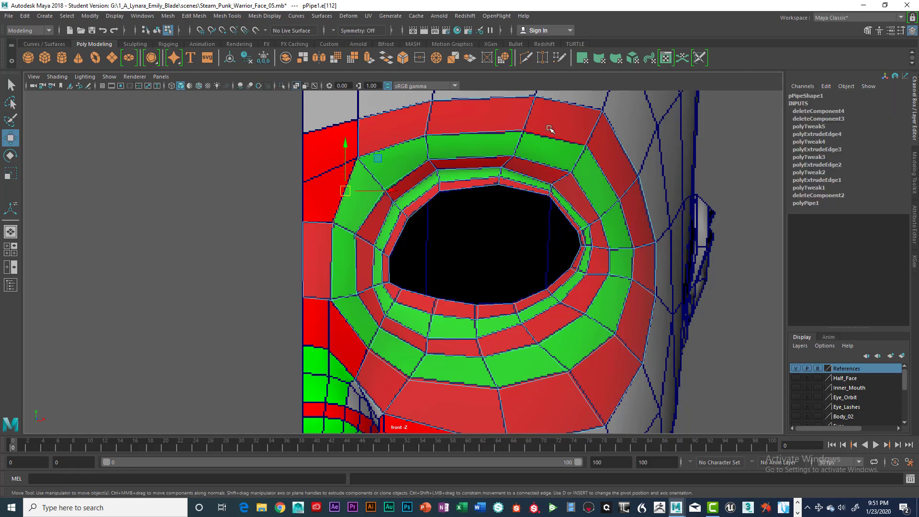
key("space")
key("space")
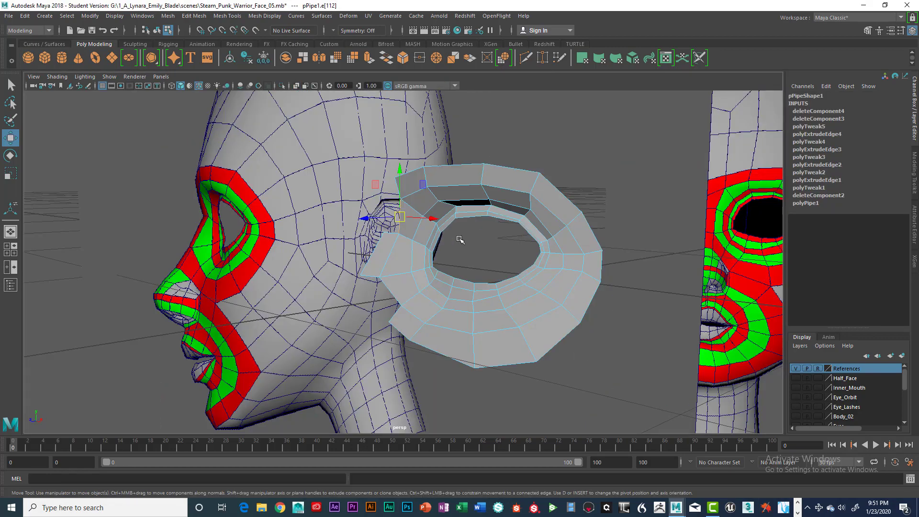
left_click_drag(460, 239, 441, 244, "alt")
right_click_drag(441, 245, 450, 244, "alt")
left_click_drag(449, 244, 439, 238, "alt")
middle_click_drag(439, 239, 441, 273, "alt")
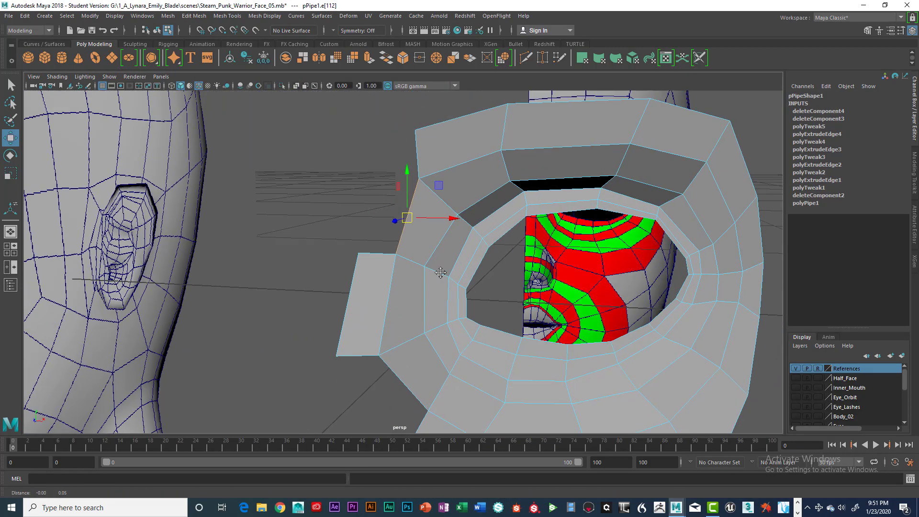
mouse_move(440, 272)
left_mouse_down("alt")
mouse_move(417, 273)
mouse_move(456, 274)
left_mouse_up("alt")
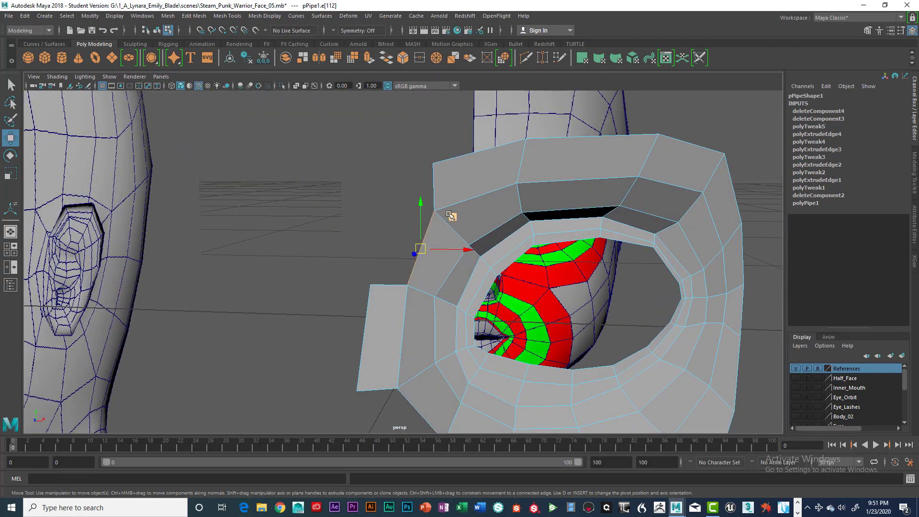
key("ctrl+e")
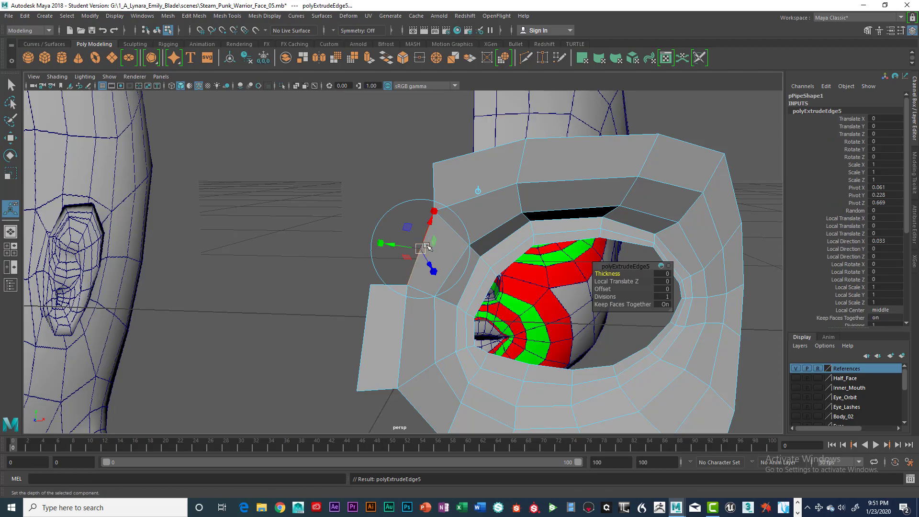
left_click_drag(487, 264, 410, 257, "alt")
key("w")
middle_click_drag(418, 326, 423, 224, "alt")
left_click_drag(423, 224, 429, 273, "alt")
middle_click_drag(311, 272, 369, 258, "alt")
right_click_drag(369, 259, 273, 265, "alt")
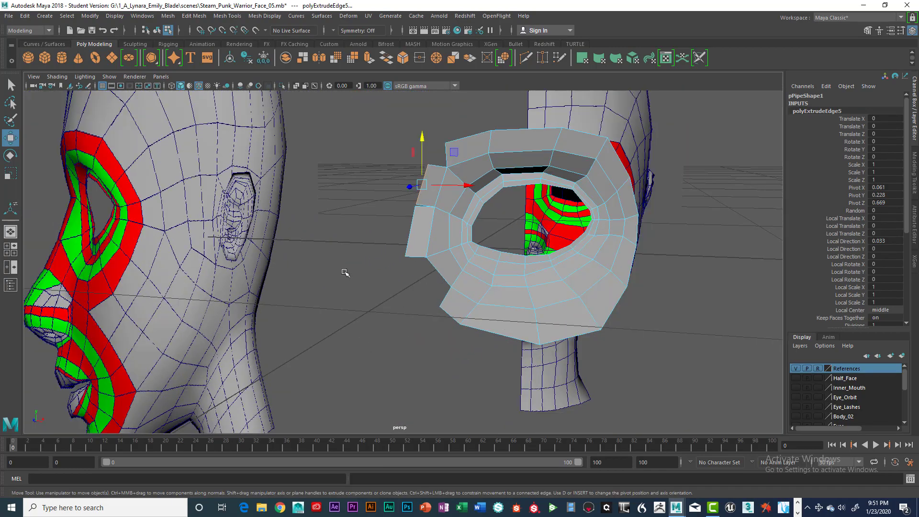
Step: Extrude the flange's lower nose-side border edge and move the new edge toward the nose to widen the flange there
key("space")
key("space")
middle_click_drag(359, 319, 387, 253, "alt")
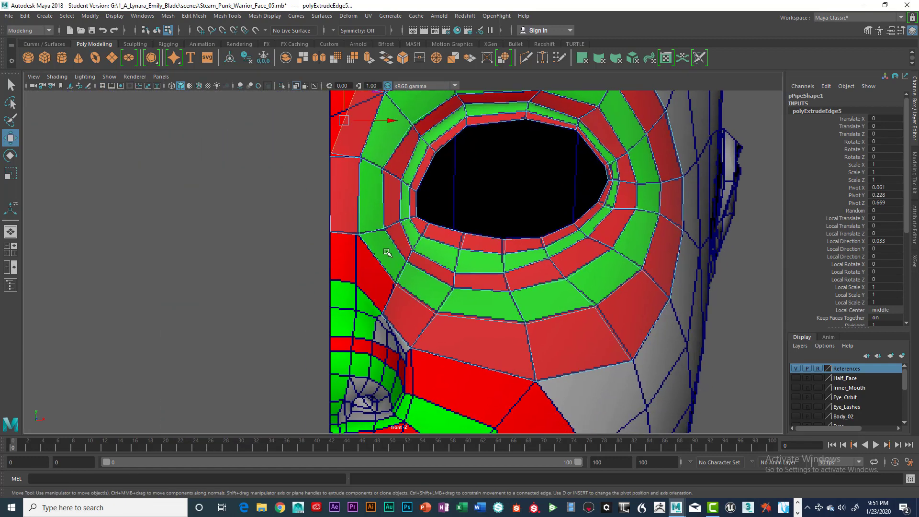
middle_click_drag(473, 227, 393, 326, "alt")
middle_click_drag(491, 211, 480, 181, "alt")
key("space")
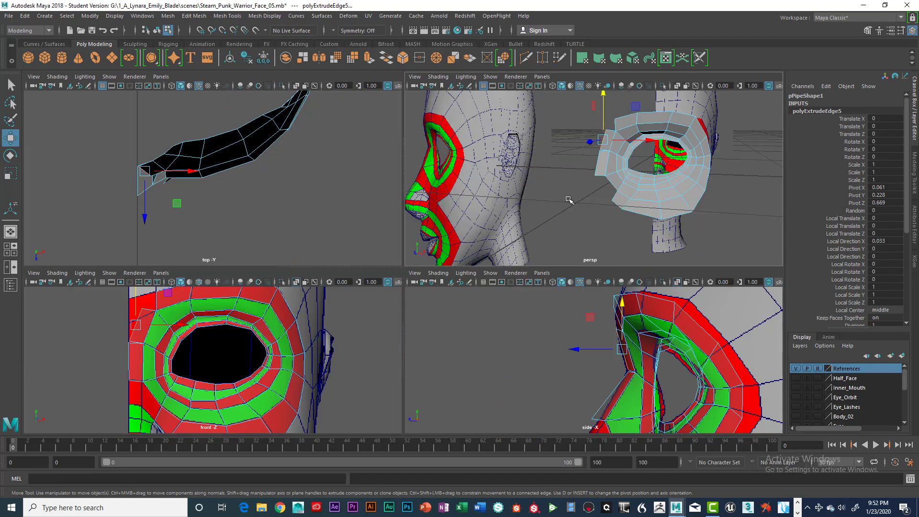
key("space")
left_click(462, 284)
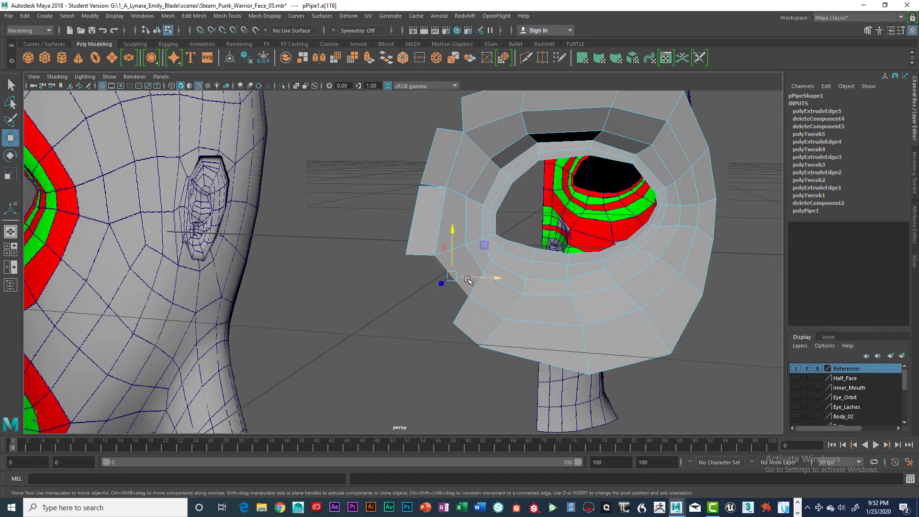
key("ctrl+e")
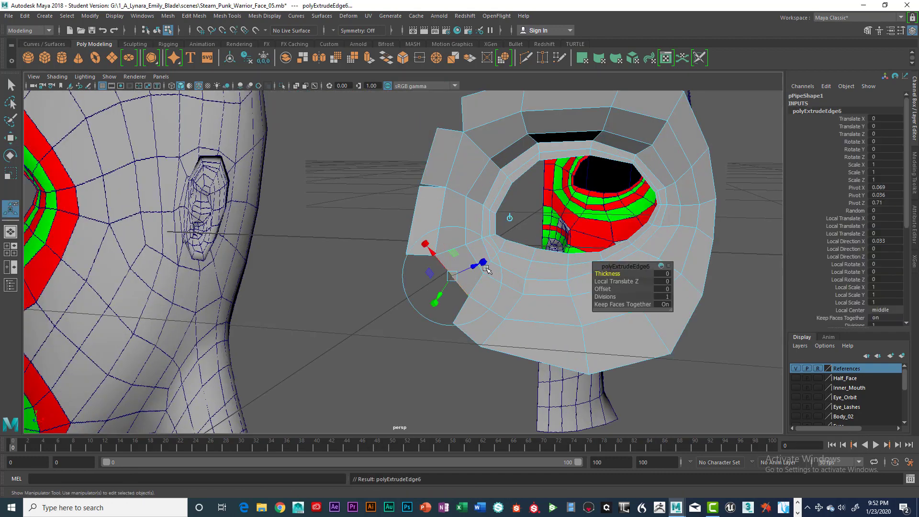
key("w")
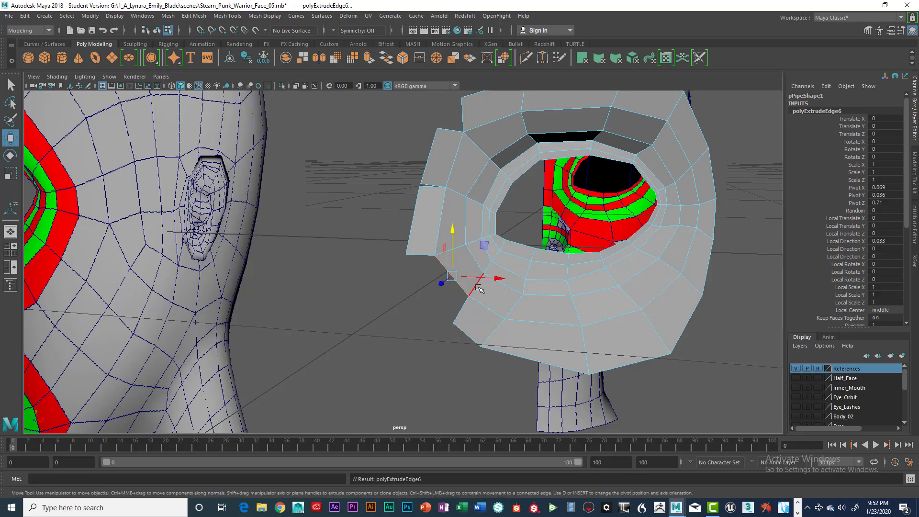
left_click_drag(479, 288, 454, 286, "alt")
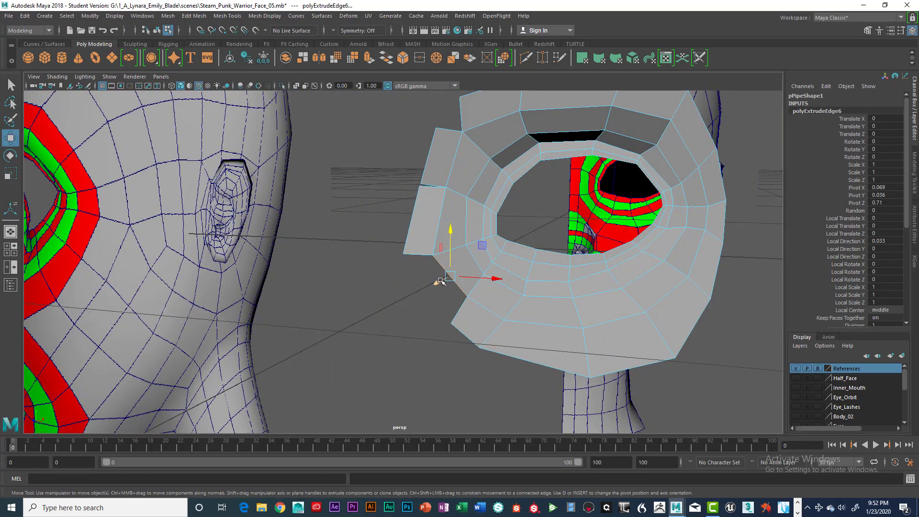
left_click_drag(454, 233, 452, 243)
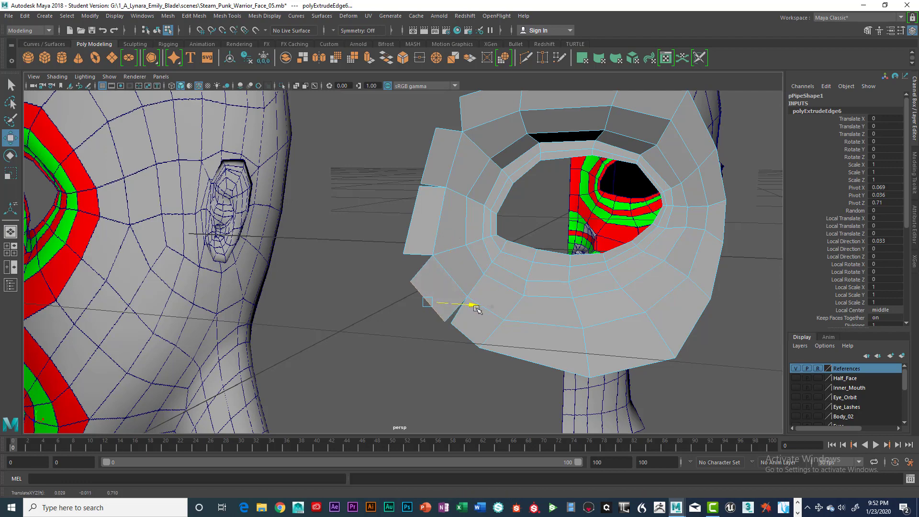
left_click_drag(477, 309, 378, 331, "alt")
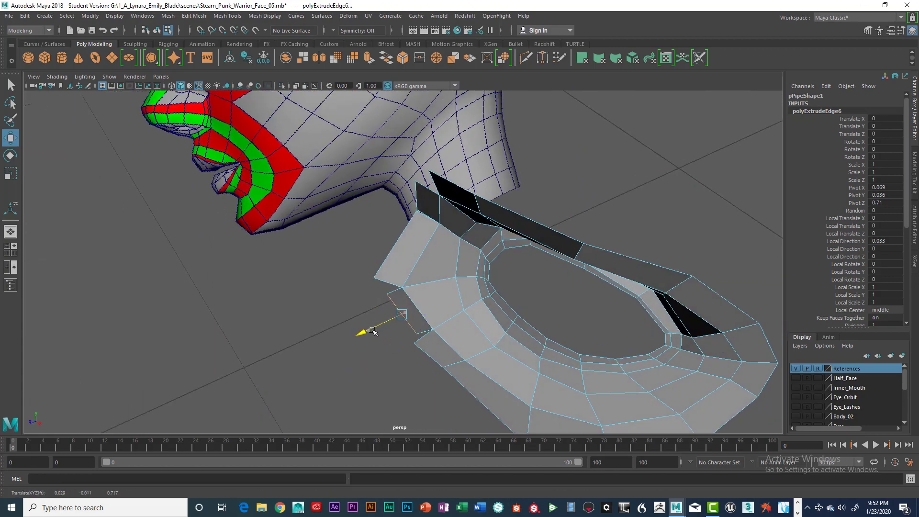
left_click_drag(373, 335, 448, 303, "alt")
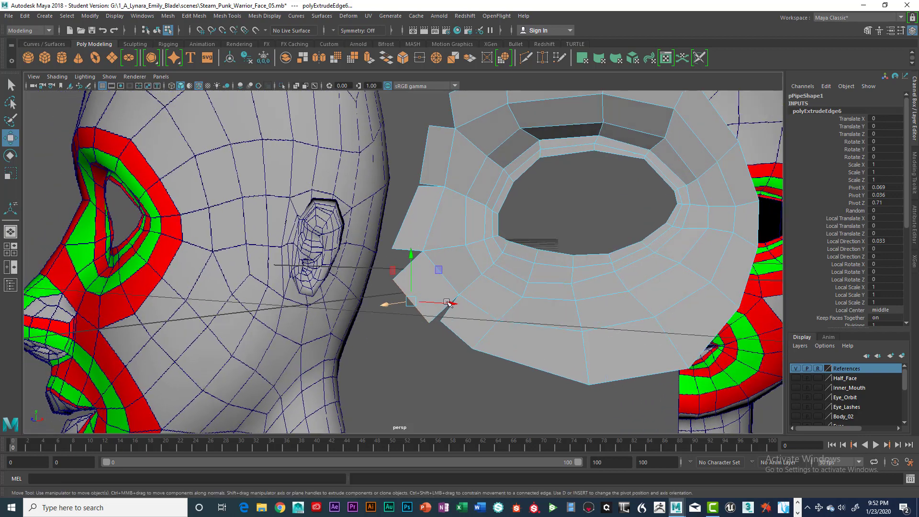
left_click_drag(390, 306, 435, 287)
Step: Extrude the inner side edge of the upper nose-side face and move it down to fill the gap between the new flange pieces
scroll(421, 301, "up", 3)
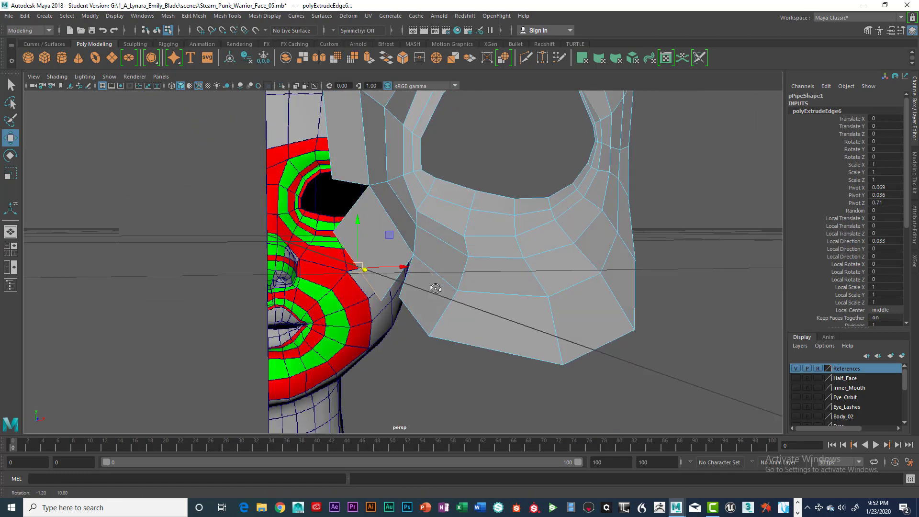
middle_click_drag(435, 287, 432, 315, "alt")
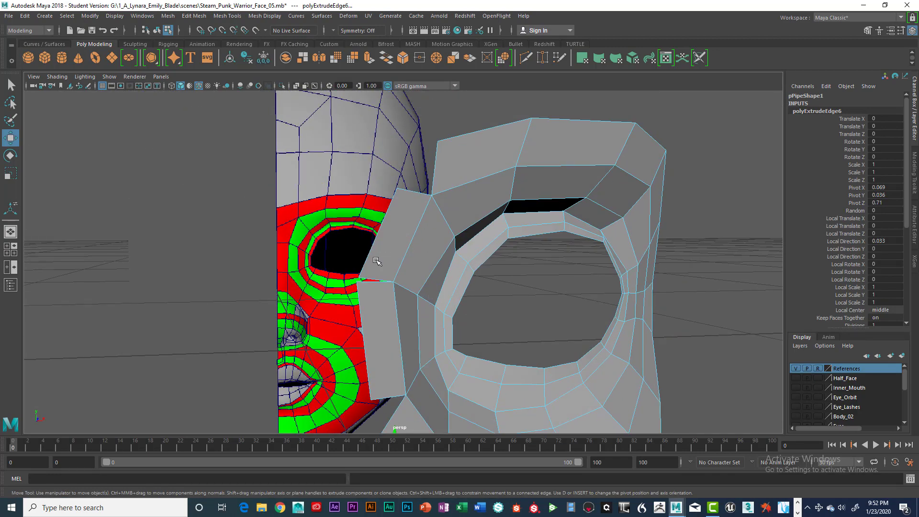
left_click_drag(431, 231, 406, 211, "alt")
middle_click_drag(407, 173, 409, 211, "alt")
left_click_drag(409, 211, 429, 209, "alt")
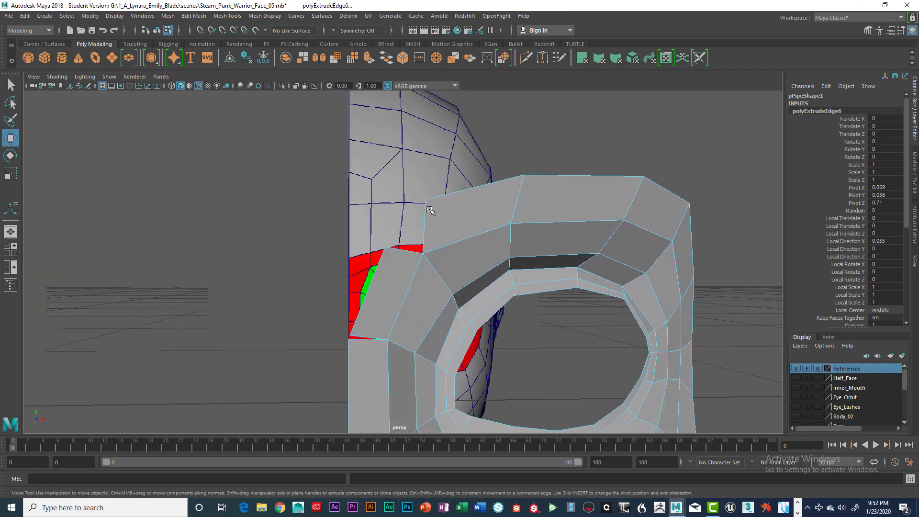
left_click(425, 214)
left_click_drag(462, 248, 456, 241, "alt")
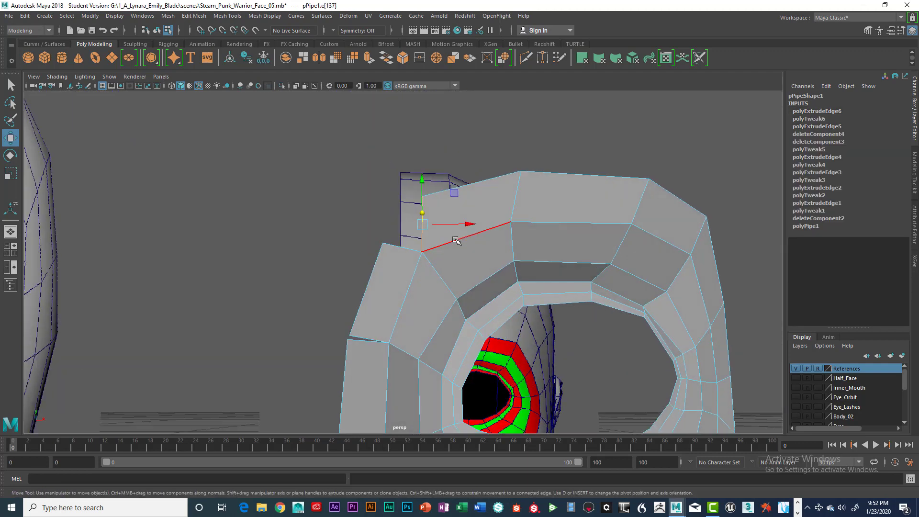
key("ctrl+e")
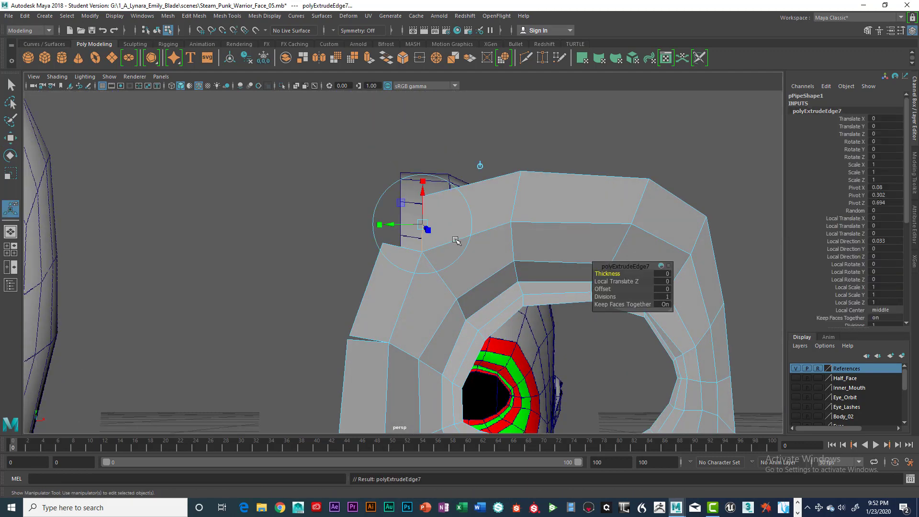
key("w")
left_click_drag(464, 223, 448, 222)
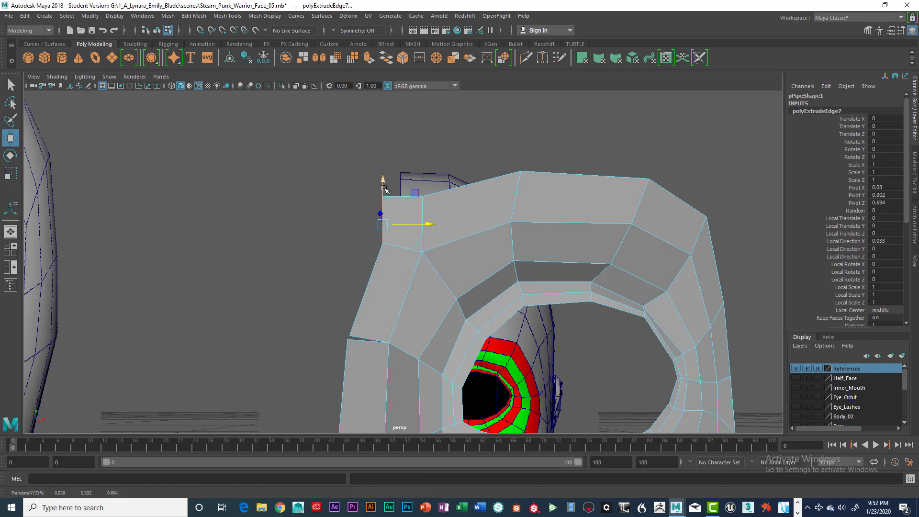
left_click_drag(418, 218, 503, 269, "alt")
left_click_drag(453, 231, 474, 234)
left_click_drag(488, 245, 431, 263, "alt")
scroll(431, 263, "up", 5)
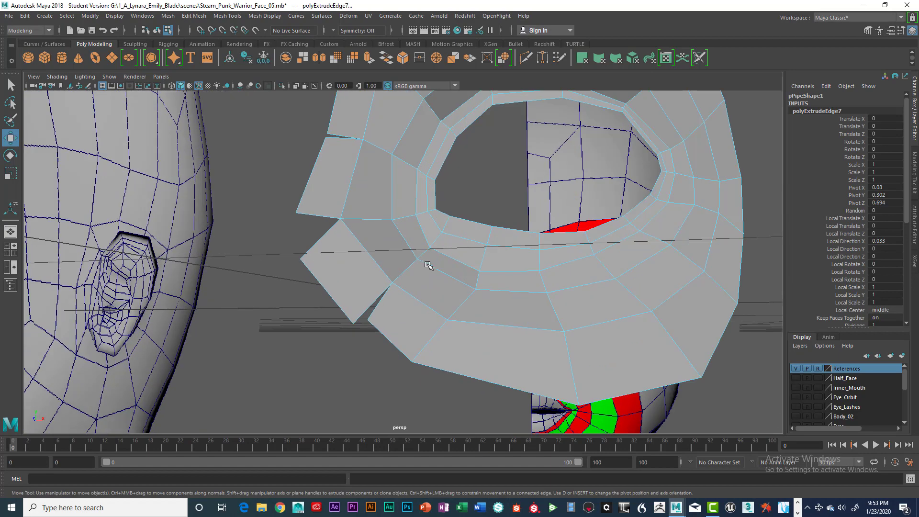
middle_click_drag(394, 269, 491, 273, "alt")
Step: Move the nose-side flange corner vertices in front view so the new faces follow the eye socket beside the nose
key("space")
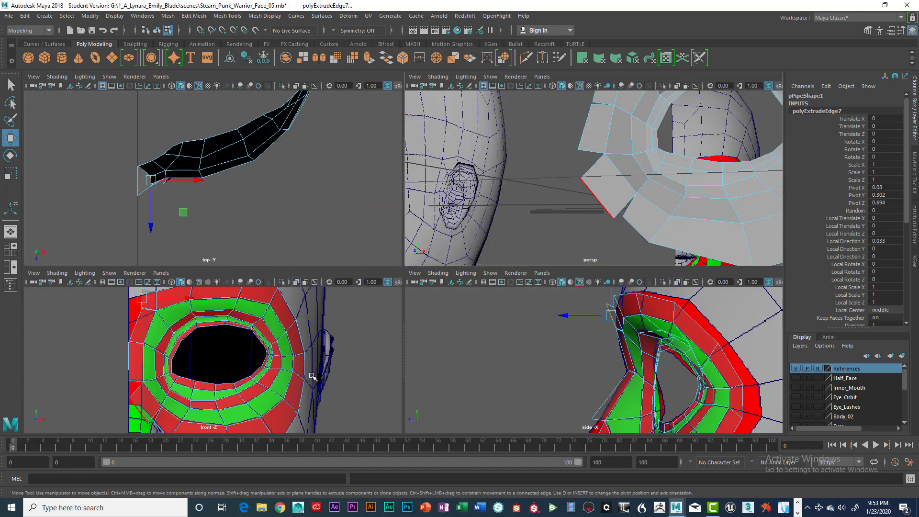
key("space")
scroll(305, 341, "up", 5)
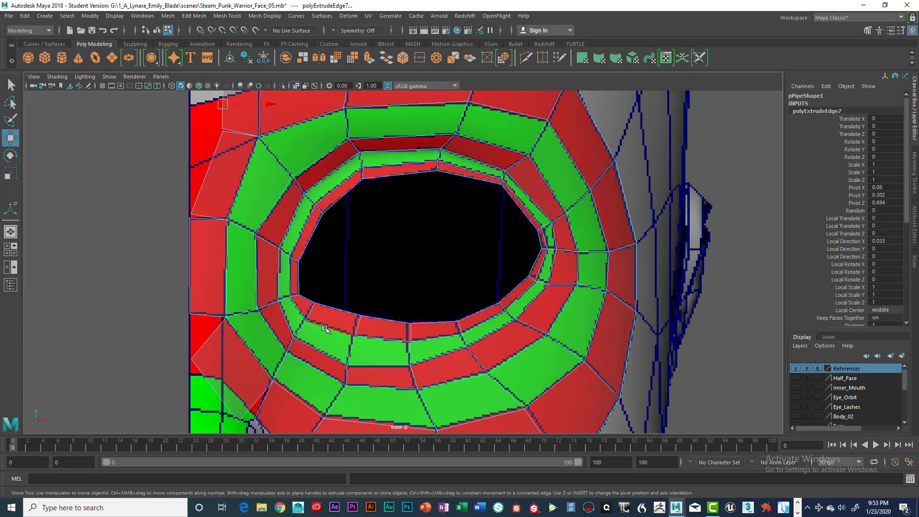
middle_click_drag(305, 341, 383, 287, "alt")
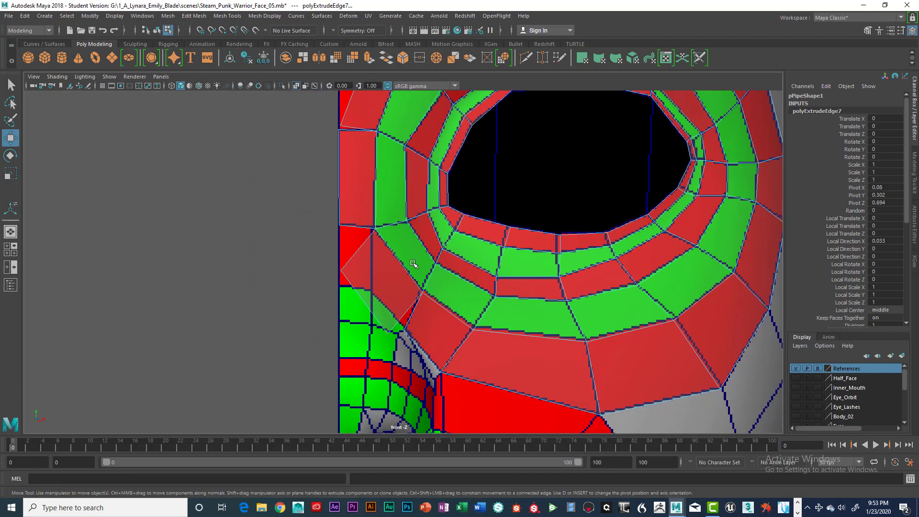
right_click(355, 258)
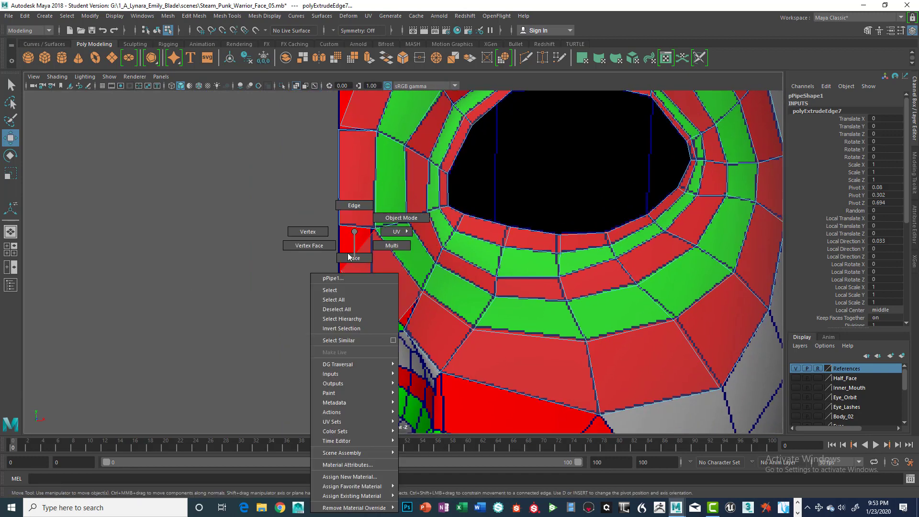
right_click_drag(349, 257, 316, 234)
left_click(337, 267)
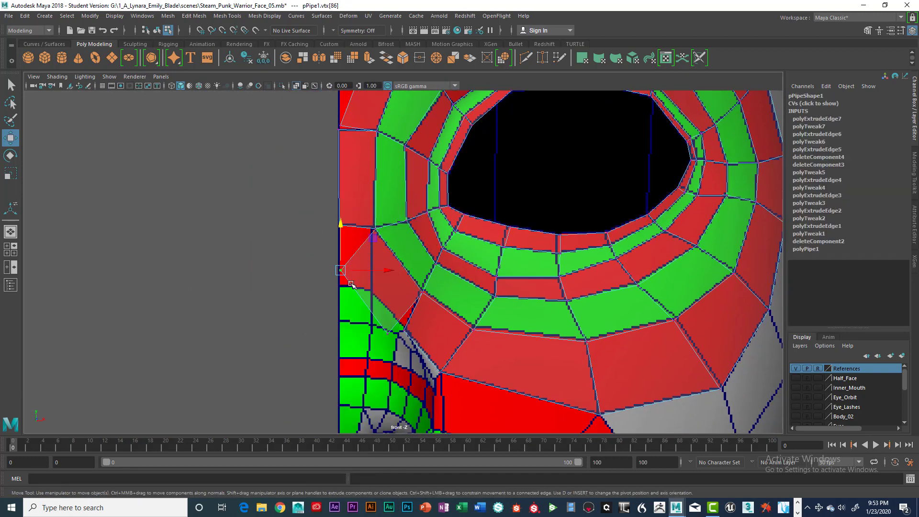
left_click_drag(338, 267, 372, 292)
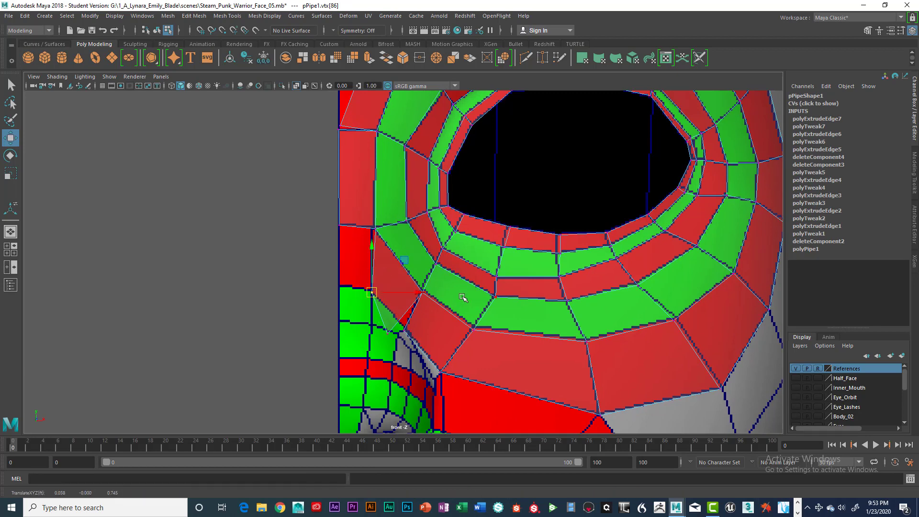
scroll(466, 301, "up", 6)
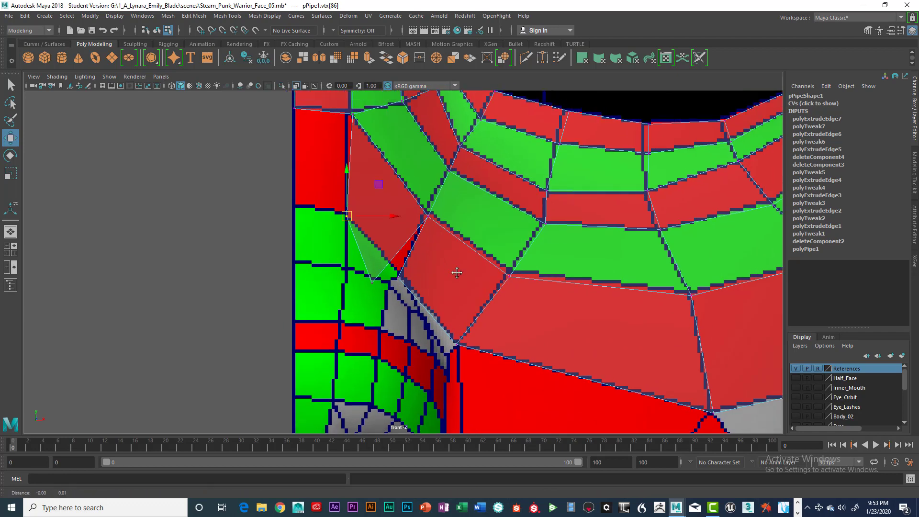
middle_click_drag(465, 310, 474, 320, "alt")
left_click(412, 331)
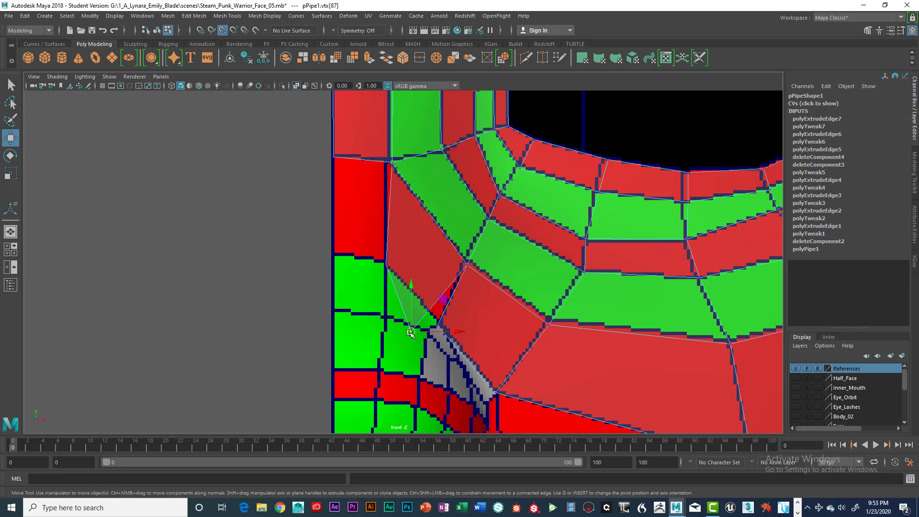
left_click_drag(411, 332, 434, 327)
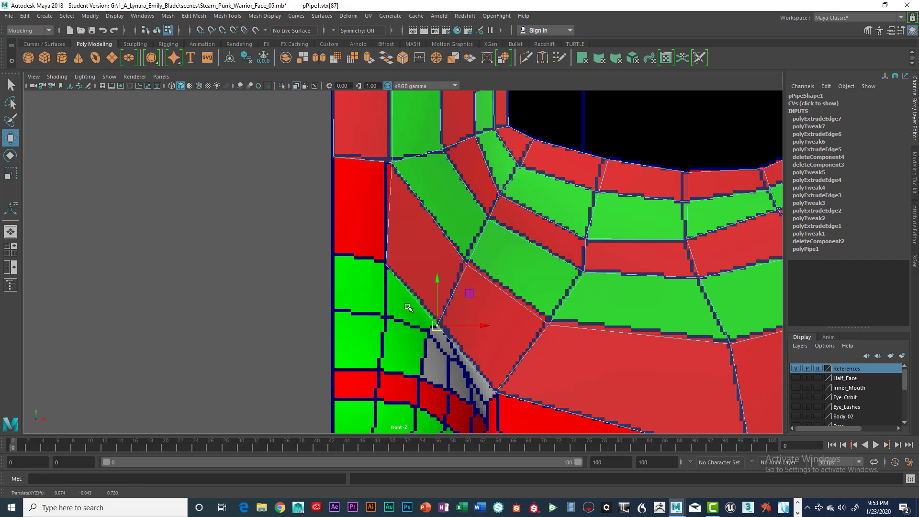
left_click_drag(405, 307, 463, 352)
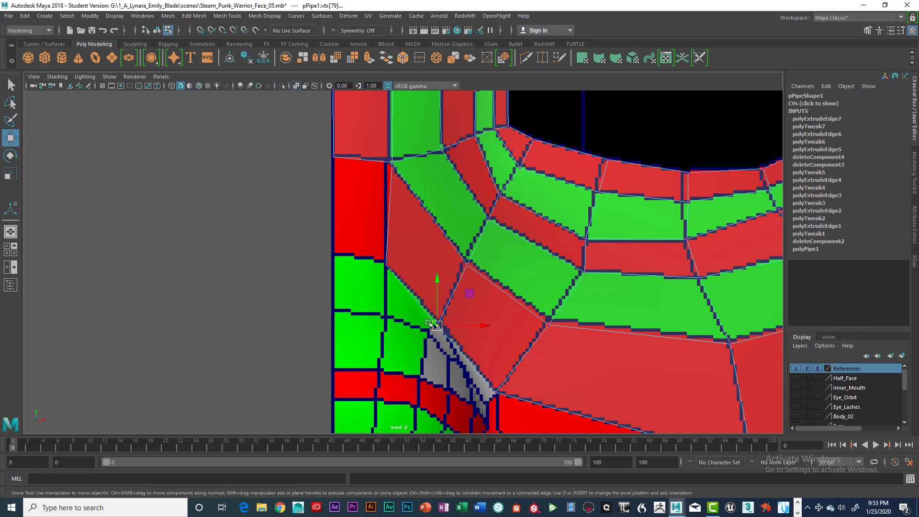
Step: Select the overlapping vertices at the nose-side flange corner and merge them to center
left_click_drag(412, 294, 464, 353)
left_click_drag(408, 292, 467, 361)
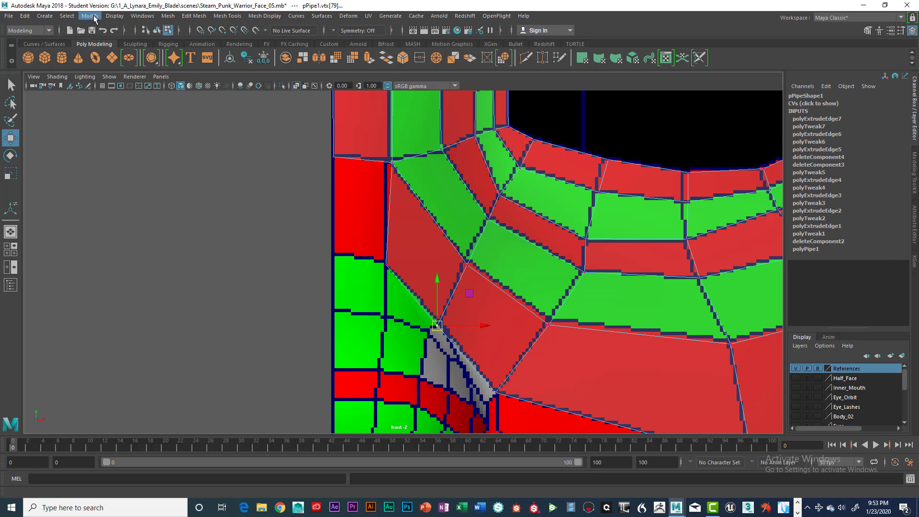
left_click(171, 17)
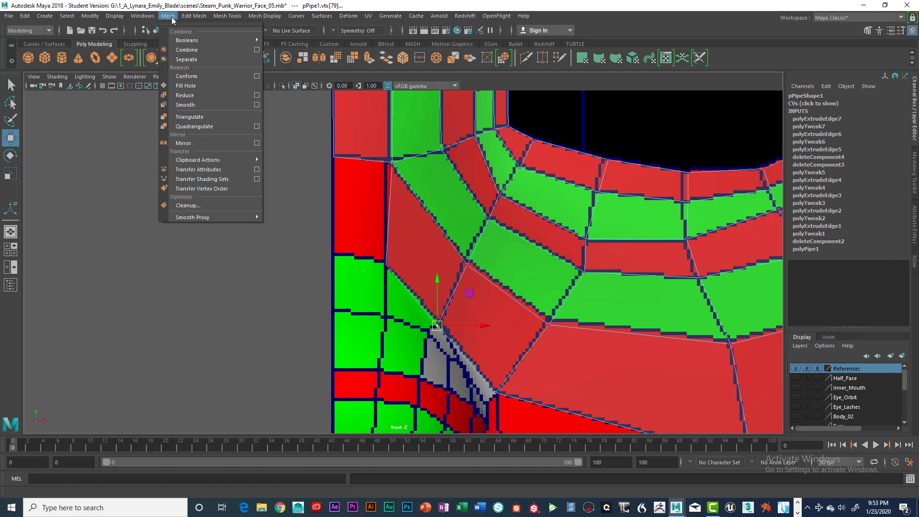
mouse_move(191, 17)
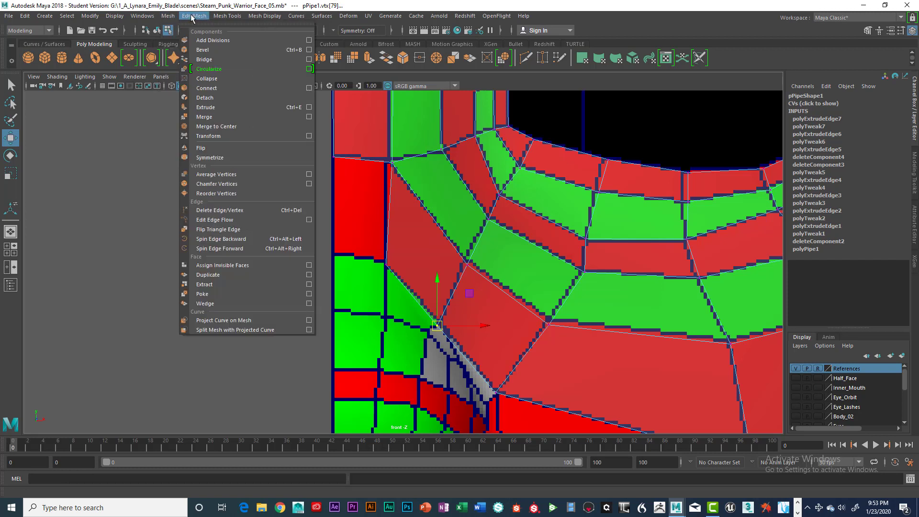
left_click(231, 125)
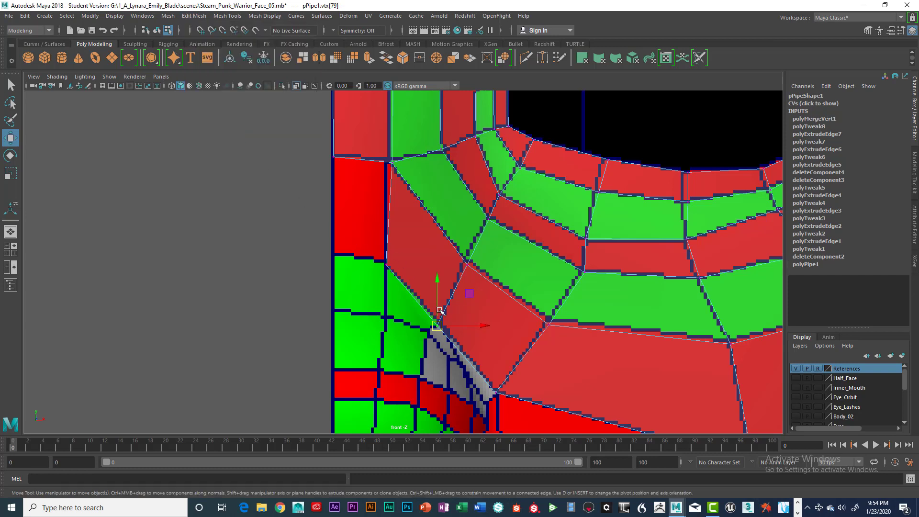
left_click(314, 298)
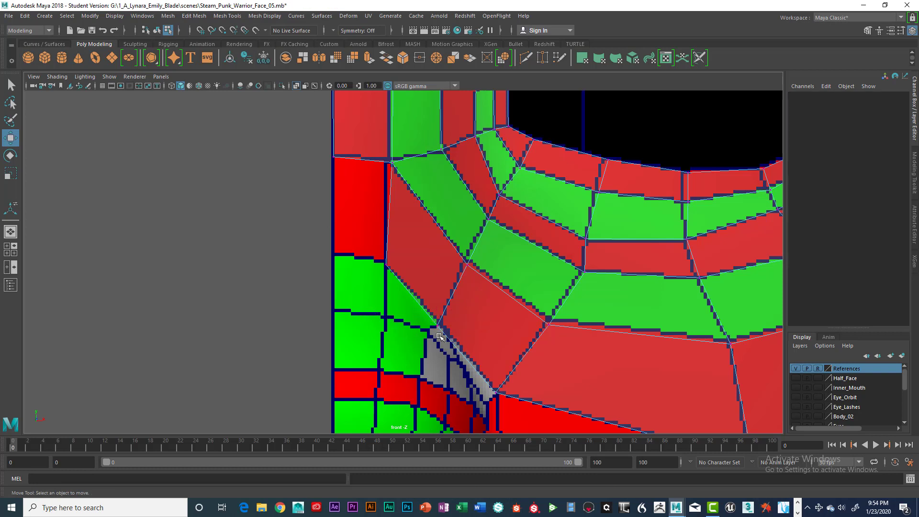
left_click(436, 326)
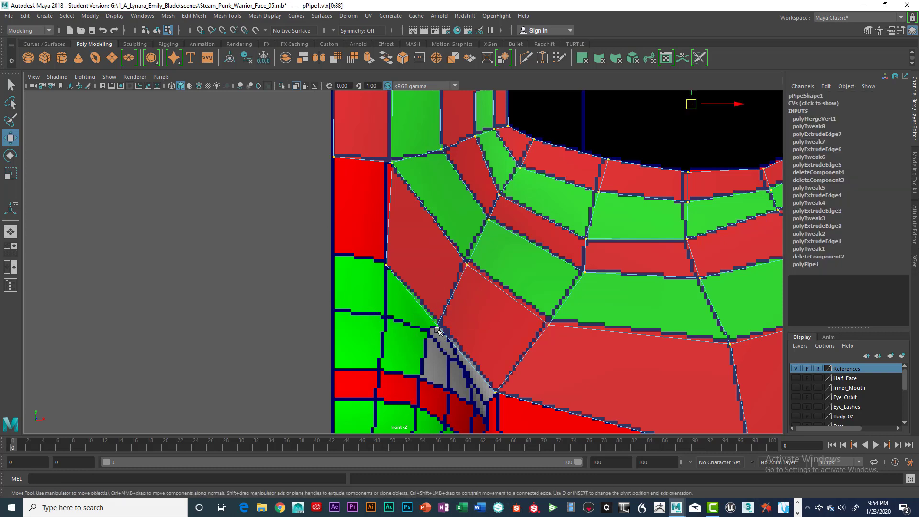
left_click(437, 328)
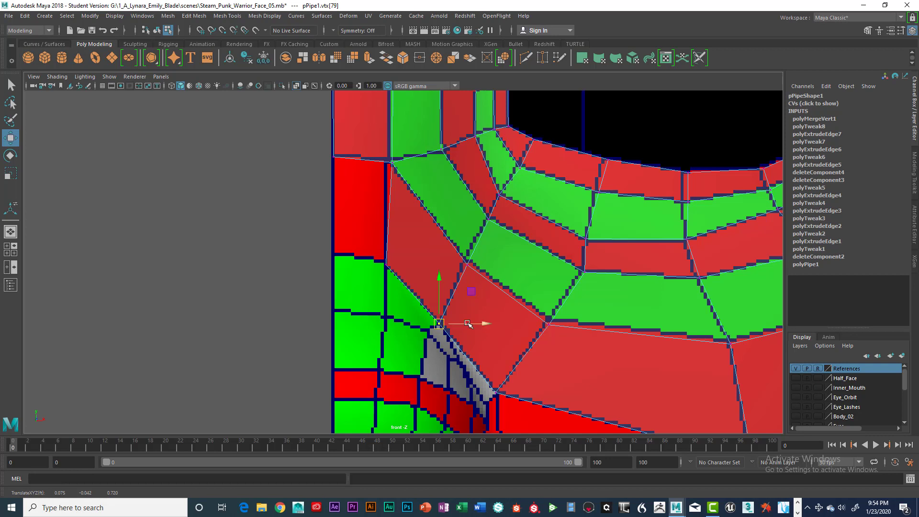
key("ctrl+z")
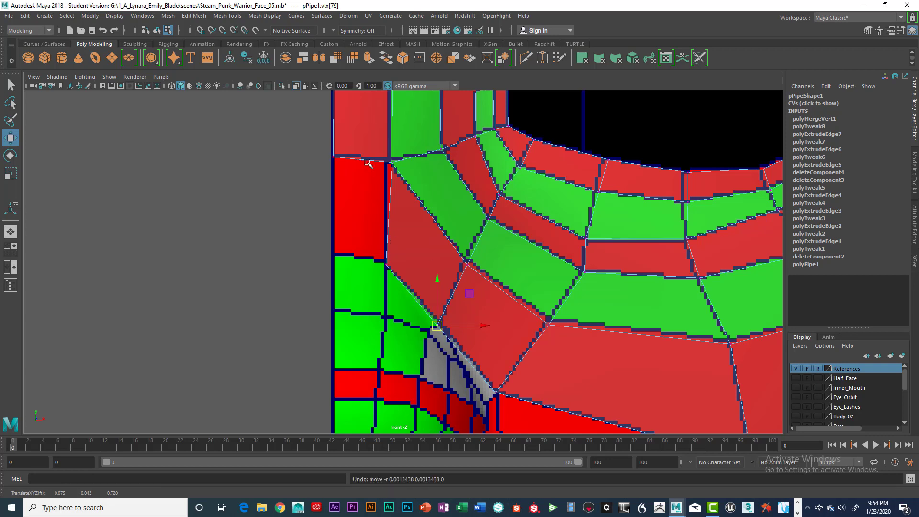
Step: Extrude the flange's outer border edge above the nose corner and move the new edge down toward the lower flange pieces
right_click_drag(367, 163, 370, 137)
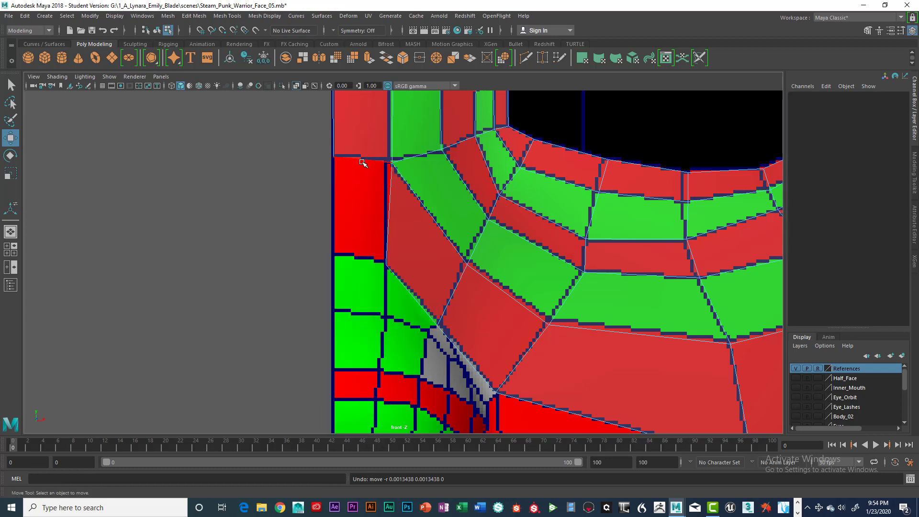
left_click(363, 162)
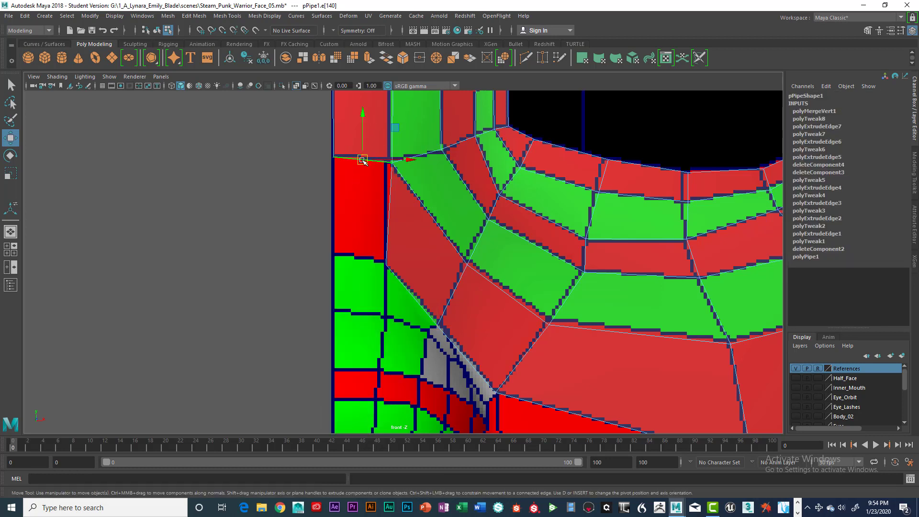
key("ctrl+e")
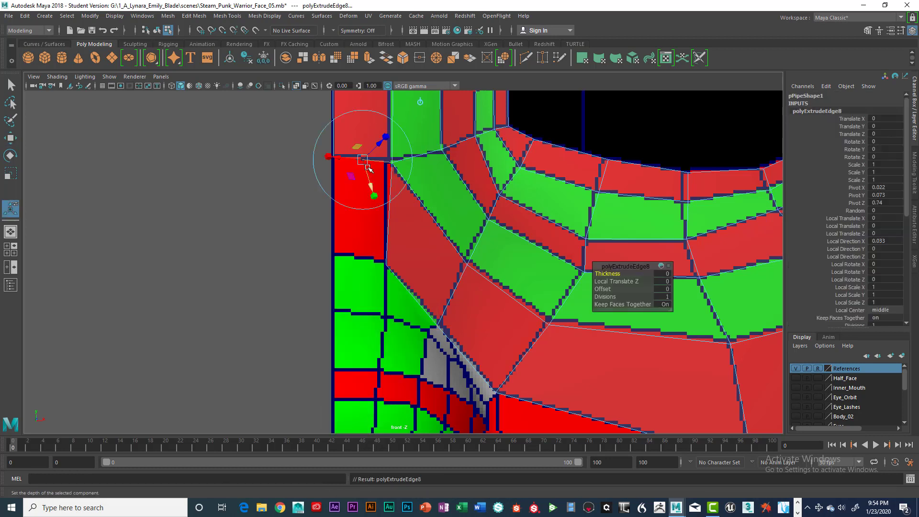
key("w")
left_click_drag(365, 120, 346, 216)
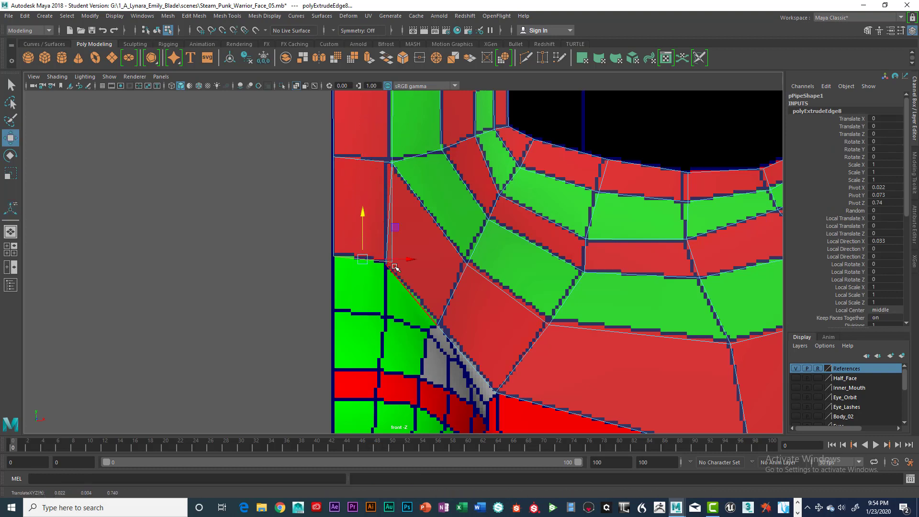
mouse_move(395, 267)
left_mouse_down()
mouse_move(410, 261)
mouse_move(396, 263)
left_mouse_up()
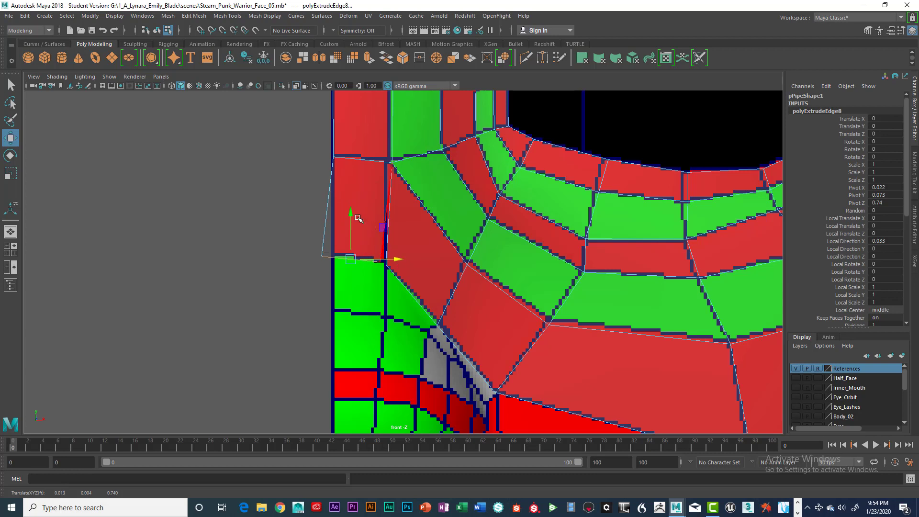
Step: Move the extruded edge's inner lower vertex onto the flange corner and merge the coincident vertices to center
right_click(323, 202)
left_click(278, 202)
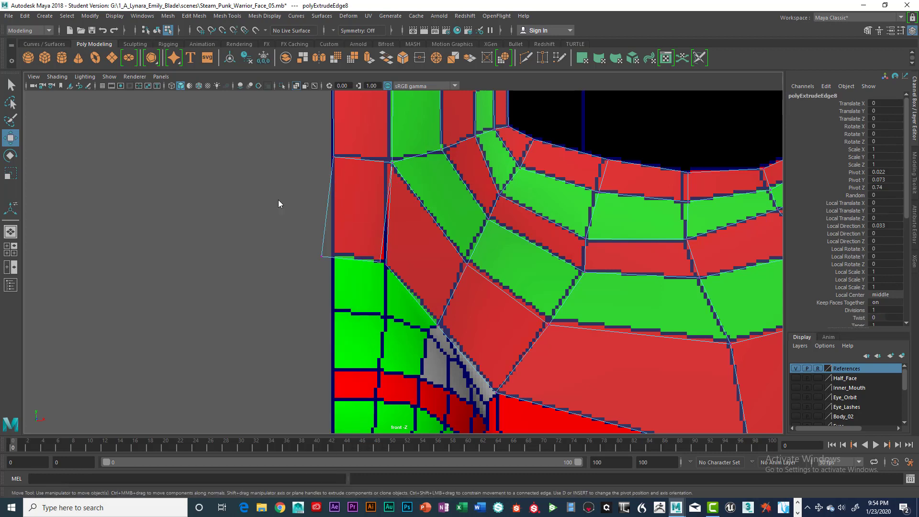
left_click(382, 262)
scroll(410, 263, "up", 10)
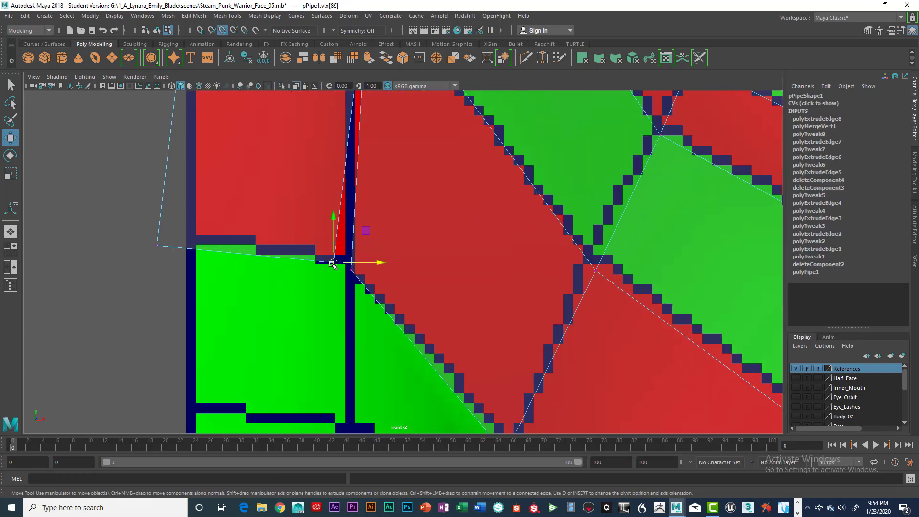
left_click_drag(334, 263, 351, 269)
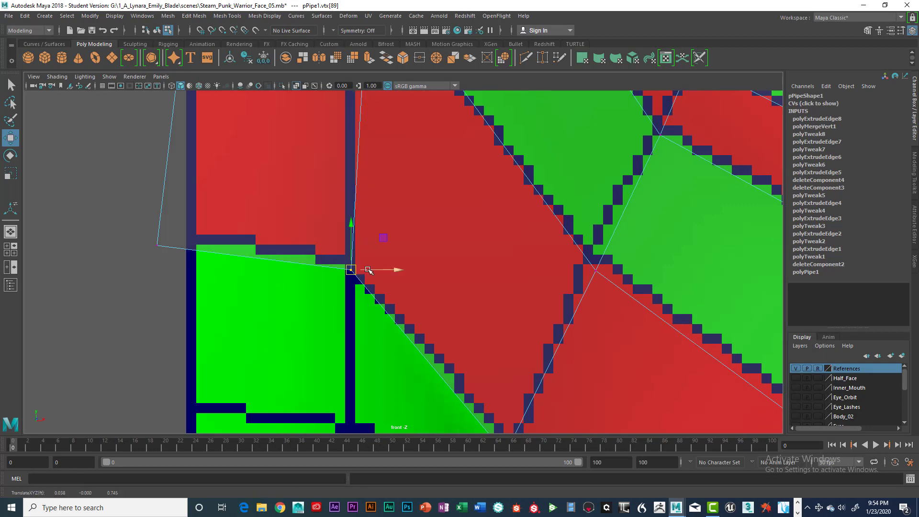
scroll(366, 267, "down", 5)
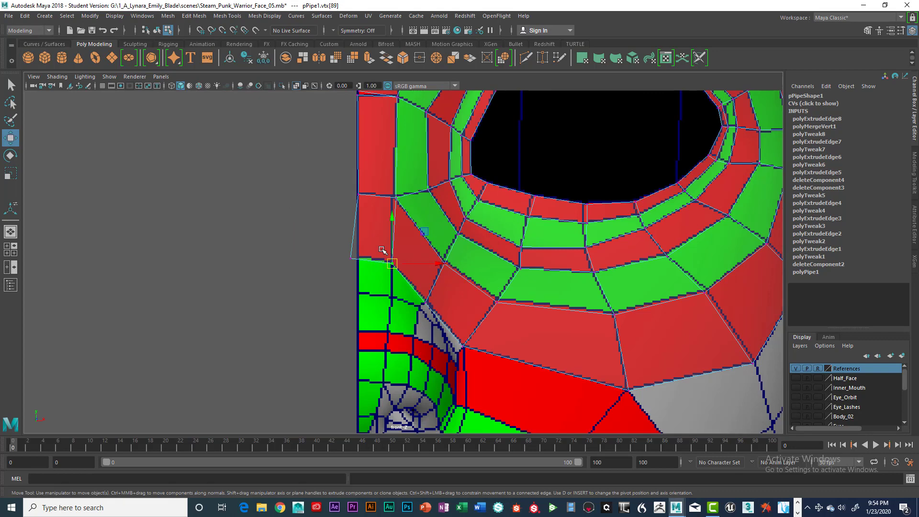
left_click_drag(382, 250, 408, 281)
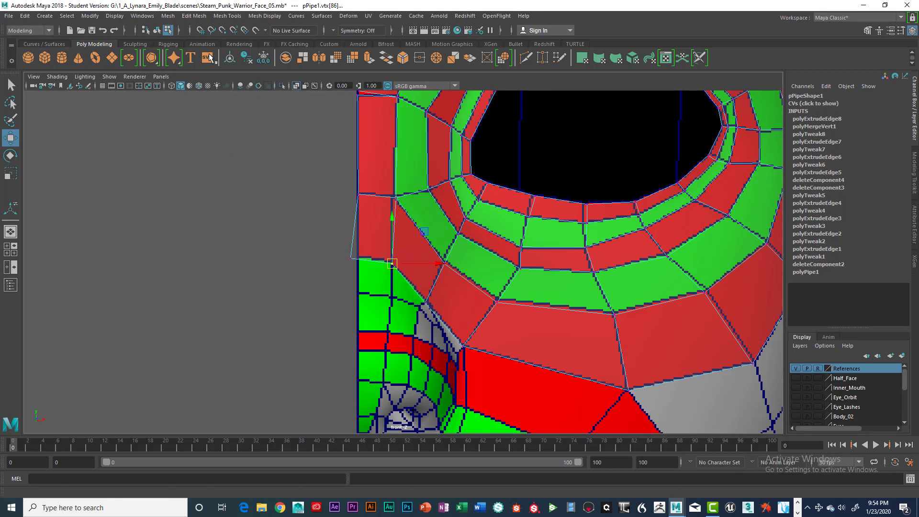
left_click(194, 16)
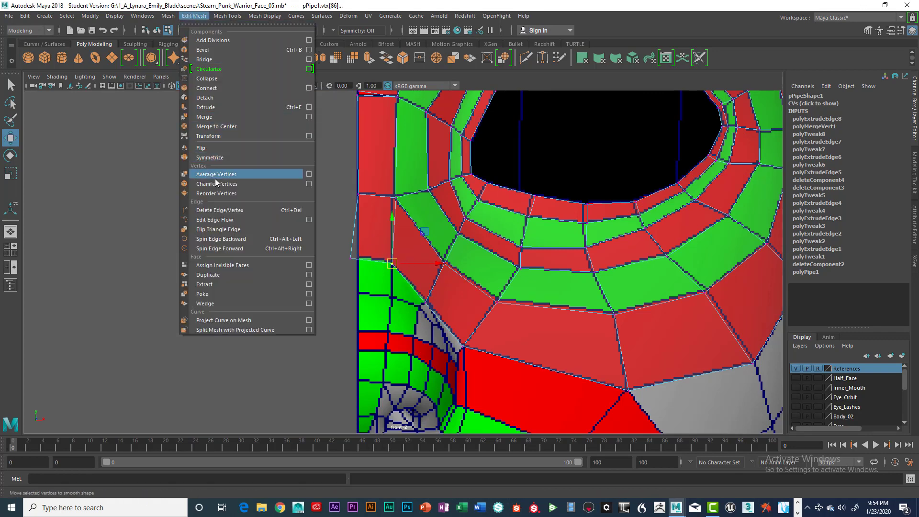
left_click(222, 126)
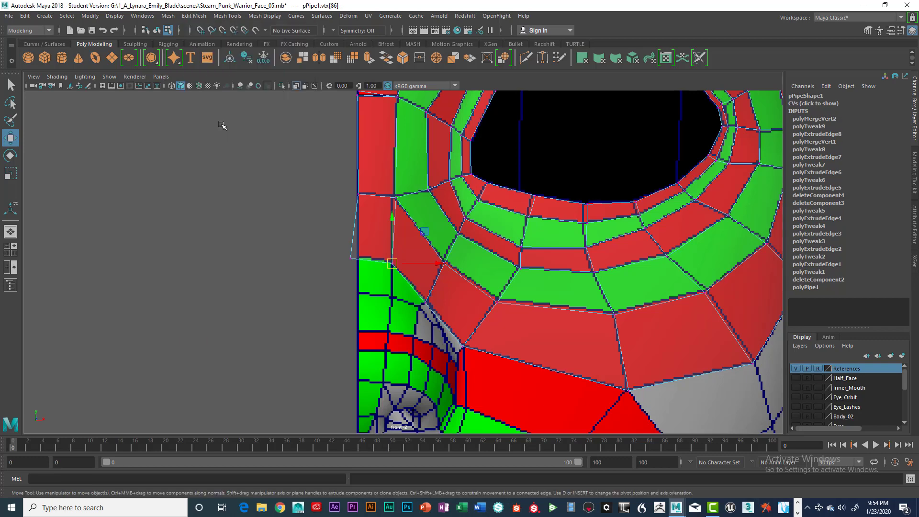
Step: Adjust the outer lower corner vertex of the new face so it lines up with the flange border
scroll(300, 271, "up", 5)
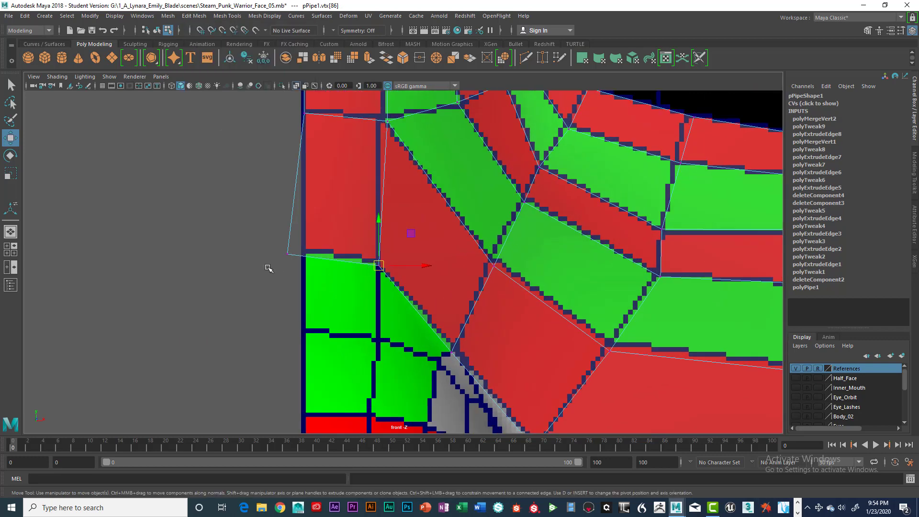
left_click(268, 269)
left_click(379, 265)
mouse_move(395, 267)
left_mouse_down()
mouse_move(406, 263)
mouse_move(397, 265)
left_mouse_up()
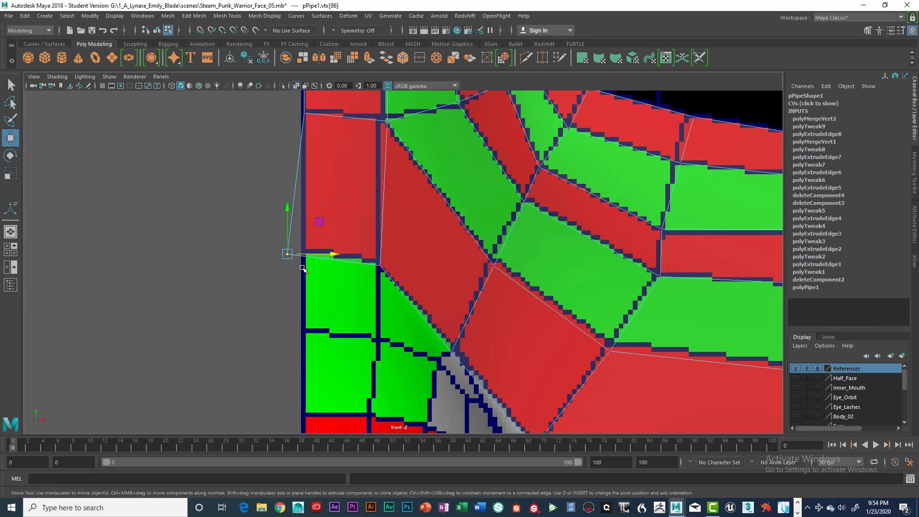
left_click(303, 251)
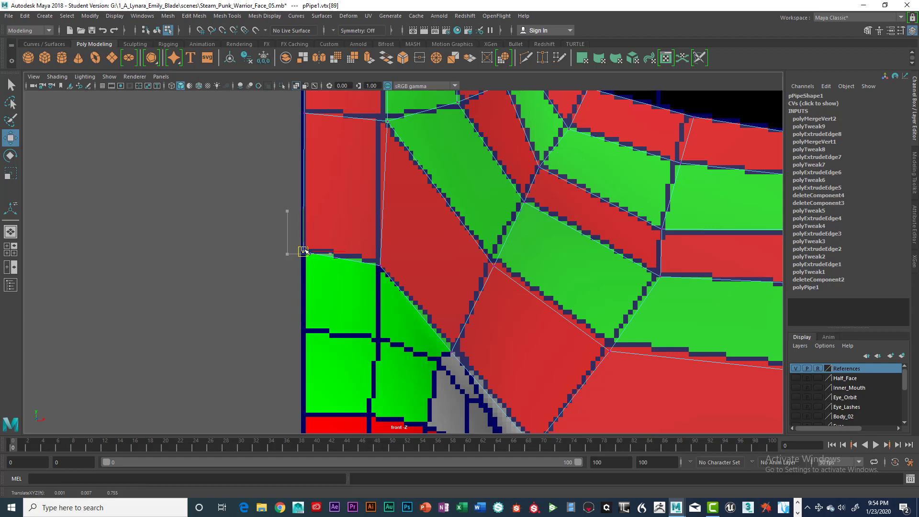
Step: Snap the new face's inner corner vertex onto the vertex below it and merge the two to center
mouse_move(360, 169)
middle_mouse_down("alt")
mouse_move(362, 242)
mouse_move(373, 260)
middle_mouse_up("alt")
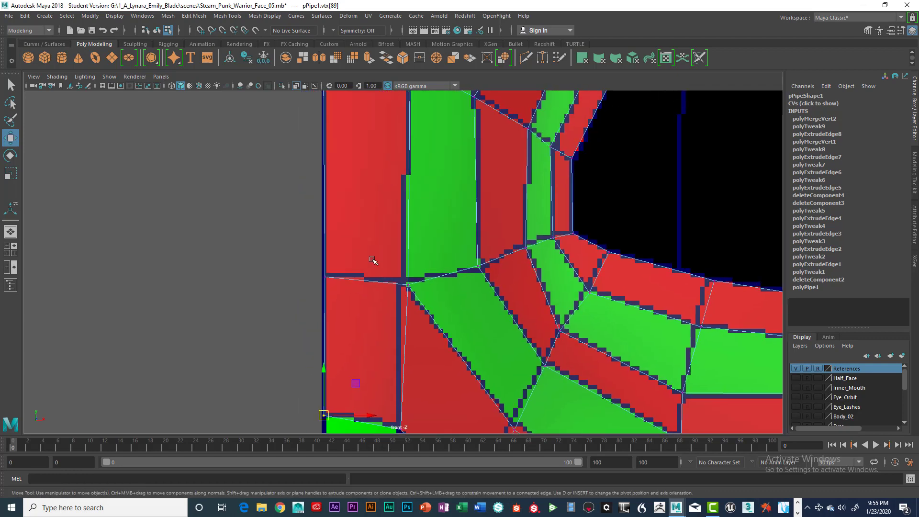
middle_click_drag(367, 188, 380, 286, "alt")
middle_click_drag(381, 160, 390, 311, "alt")
scroll(398, 263, "down", 6)
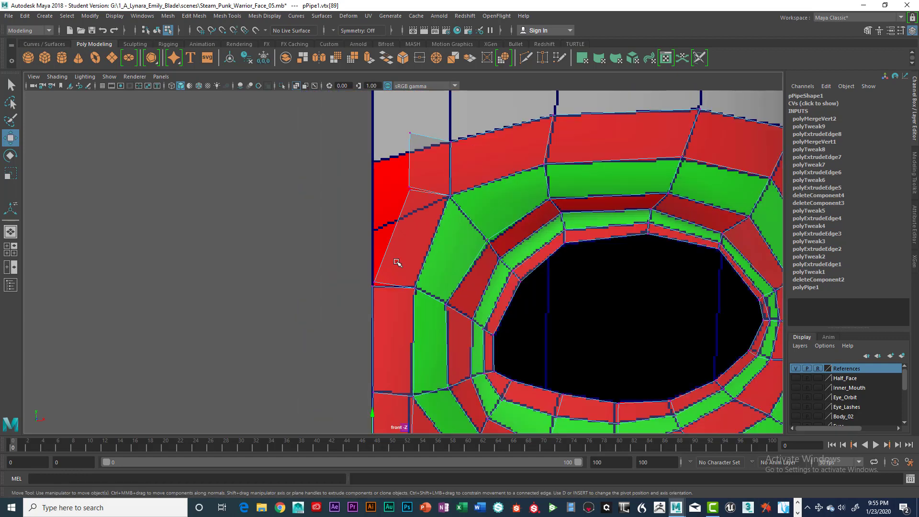
scroll(401, 261, "up", 3)
middle_click_drag(407, 252, 407, 249, "alt")
scroll(408, 250, "up", 8)
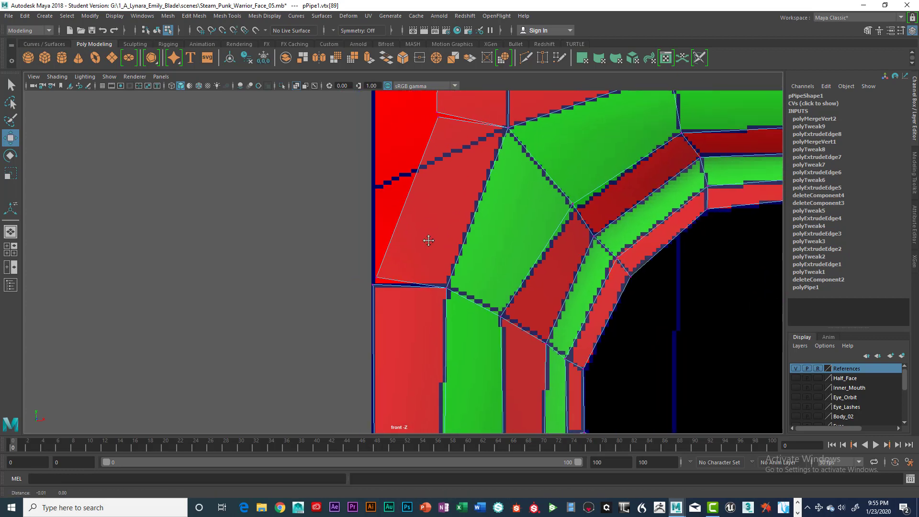
middle_click_drag(449, 220, 451, 220, "alt")
left_click(411, 258)
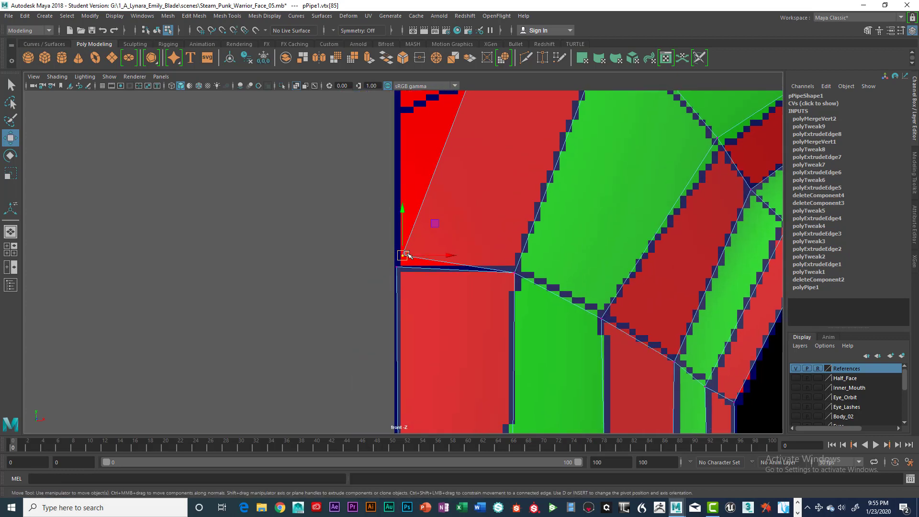
key("v")
left_click_drag(407, 255, 405, 295)
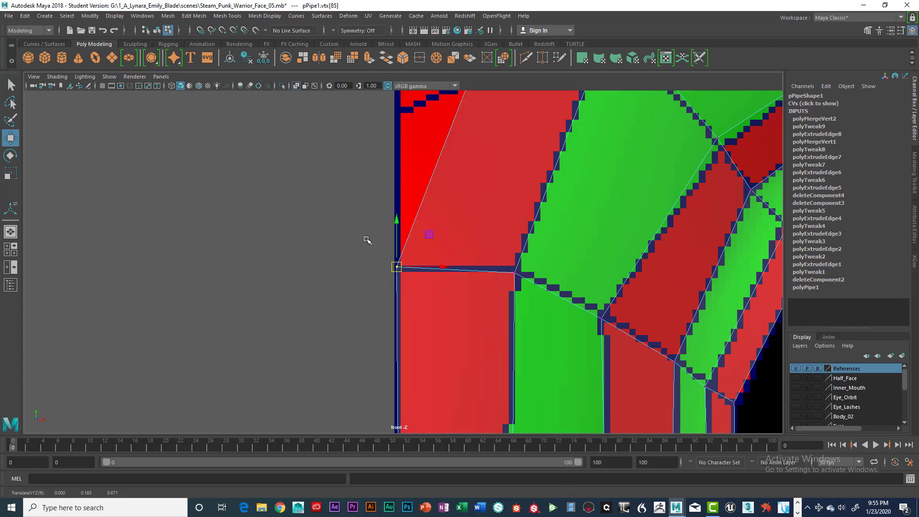
left_click_drag(351, 226, 423, 291)
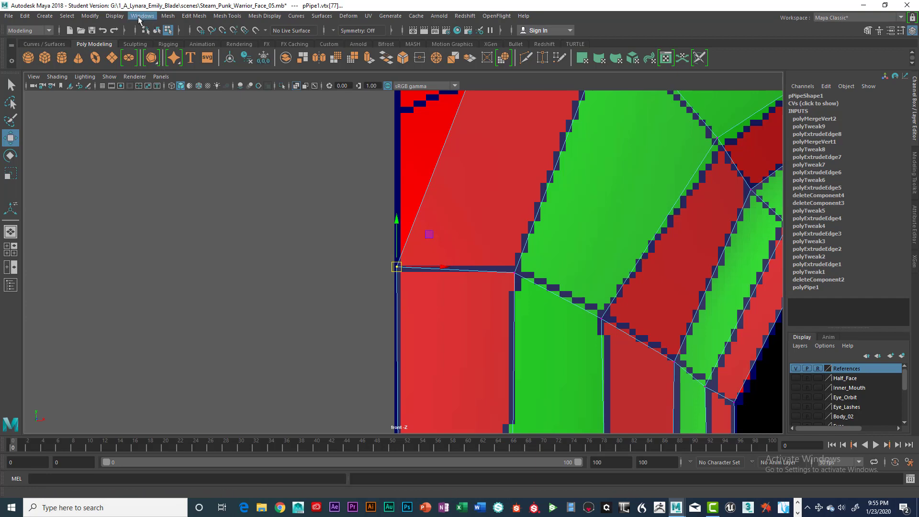
left_click(194, 16)
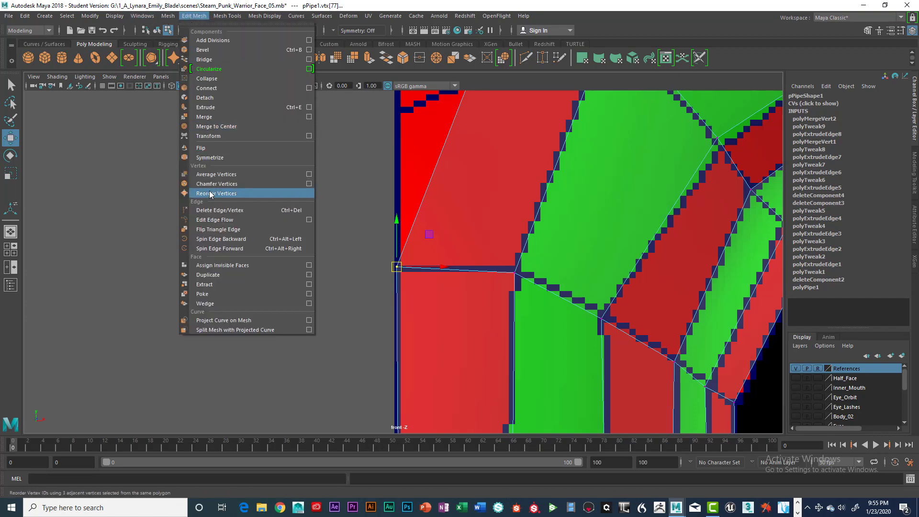
left_click(216, 127)
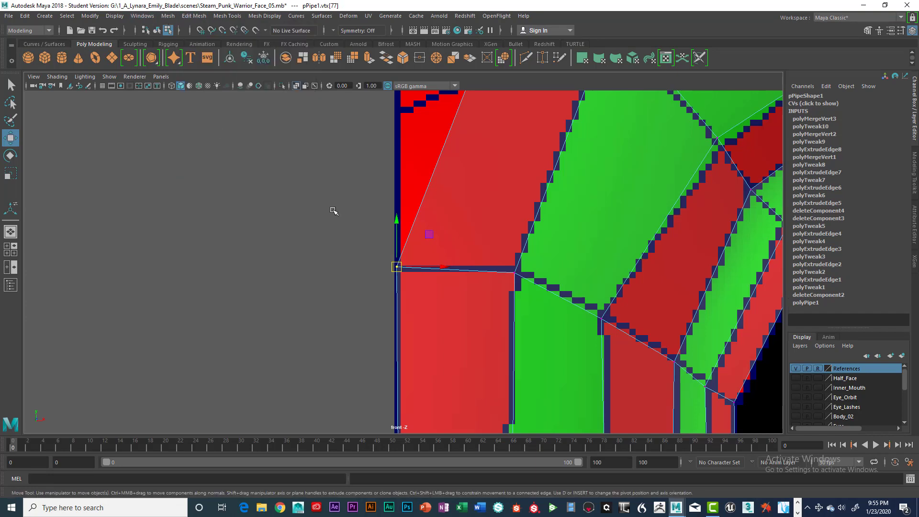
Step: Move the new face's outer corner vertex down onto the flange border in the front view
scroll(391, 188, "down", 5)
middle_click_drag(400, 175, 369, 250, "alt")
scroll(379, 245, "up", 4)
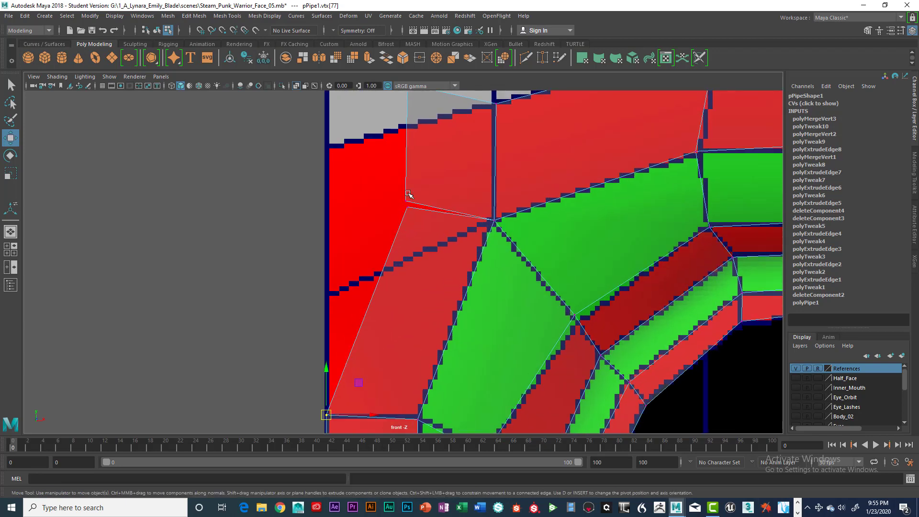
left_click_drag(390, 181, 421, 223)
left_click(429, 177)
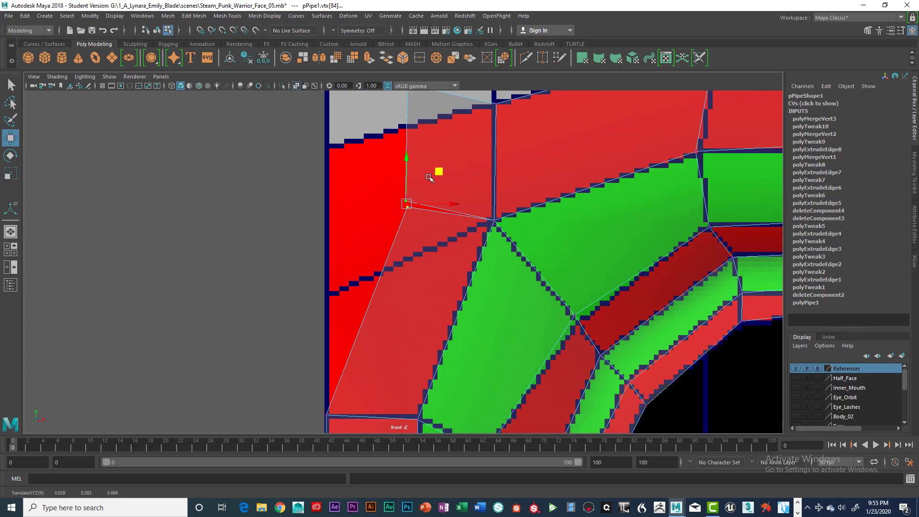
Step: Snap the new face's inner corner vertex onto the vertex below it and merge the two to center
left_click(312, 155)
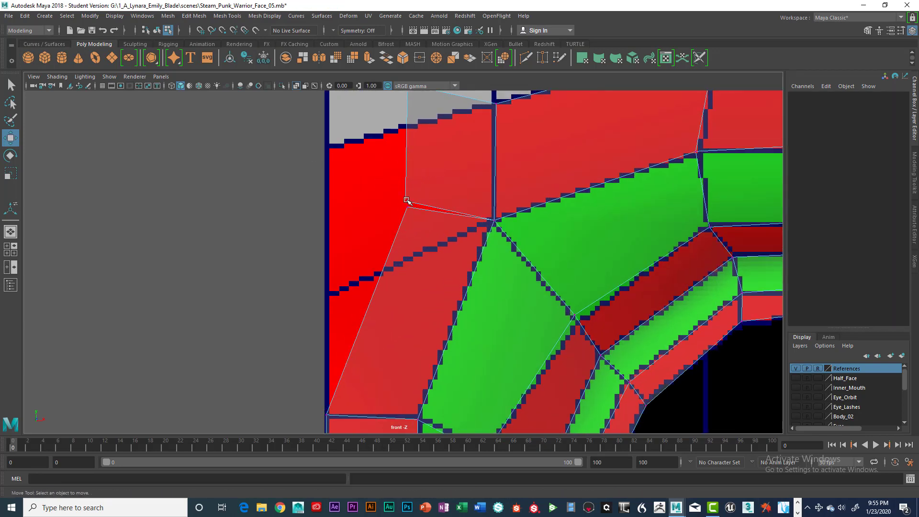
left_click(407, 200)
scroll(421, 201, "up", 3)
key("v")
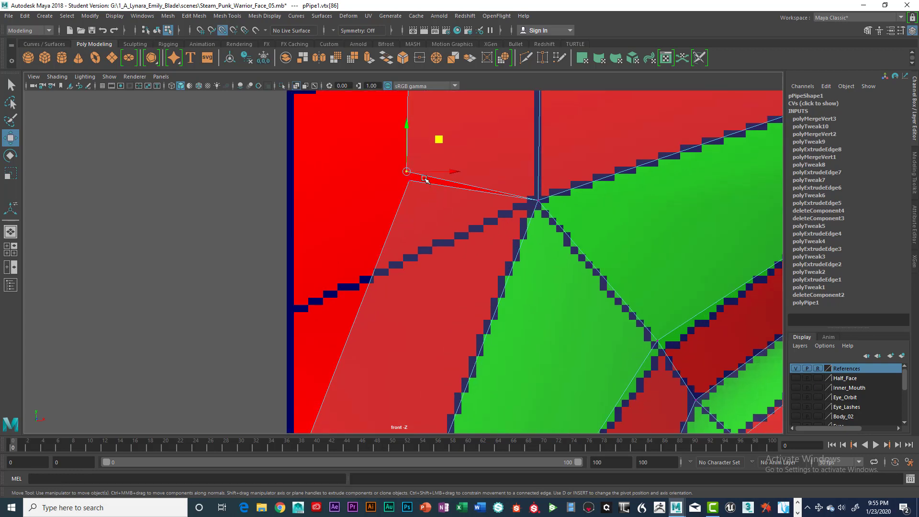
left_click_drag(408, 173, 412, 191)
left_click_drag(383, 162, 453, 224)
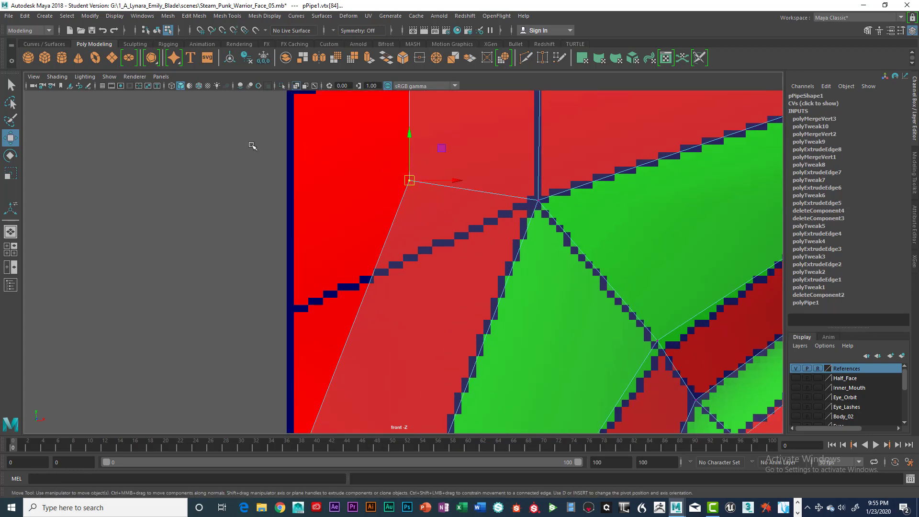
left_click(189, 16)
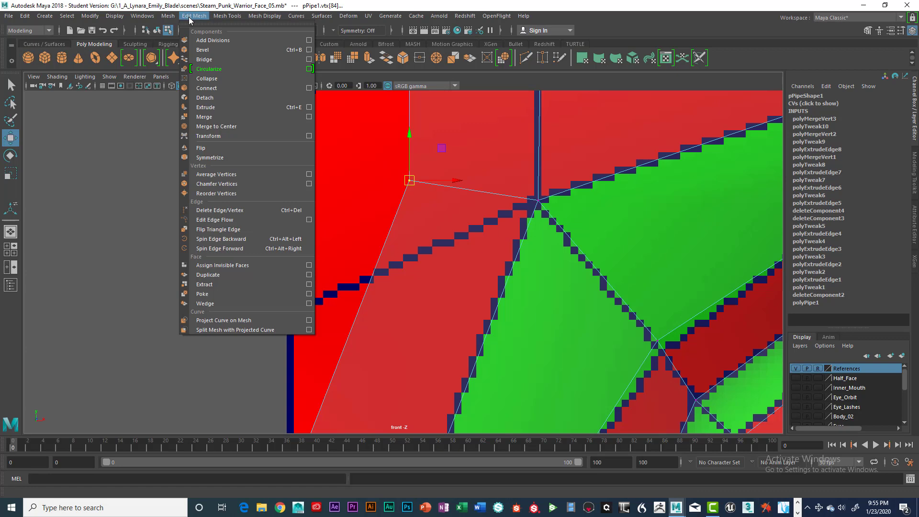
left_click(208, 127)
Step: Move the new face's upper corner vertex onto the ring's center edge beside the nose
scroll(400, 211, "down", 4)
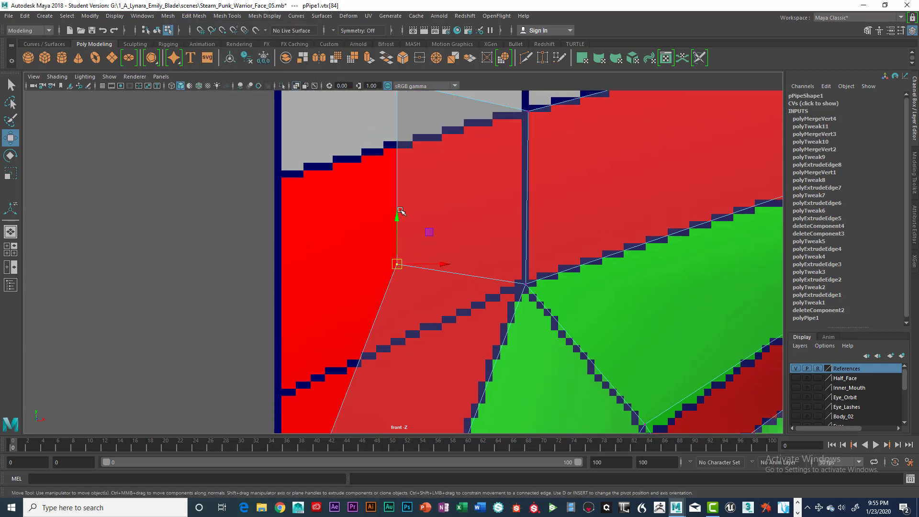
scroll(400, 215, "up", 2)
left_click(384, 215)
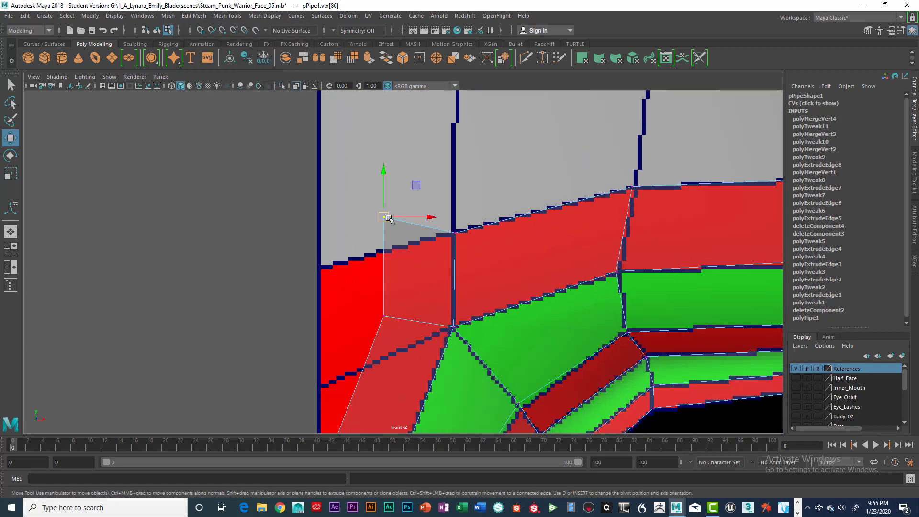
left_click_drag(384, 215, 320, 268)
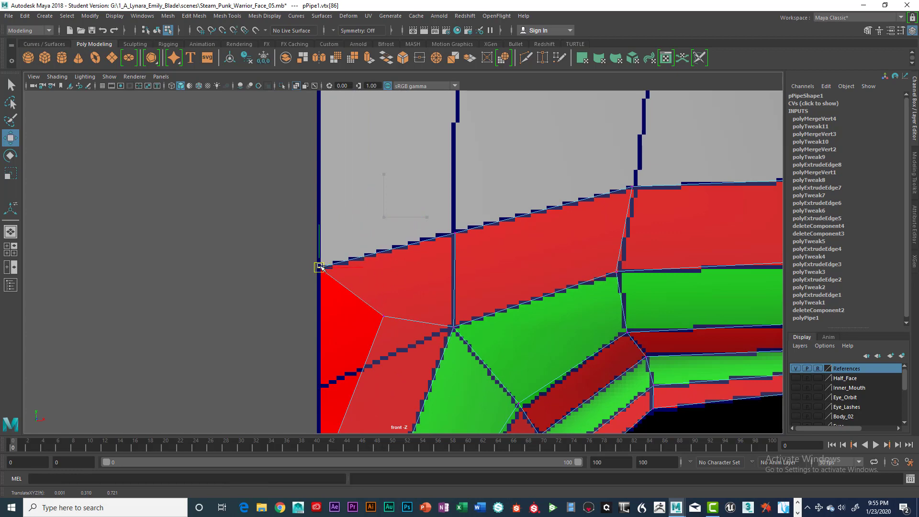
middle_click_drag(380, 209, 375, 128, "alt")
left_click_drag(367, 197, 315, 277)
middle_click_drag(393, 286, 379, 183, "alt")
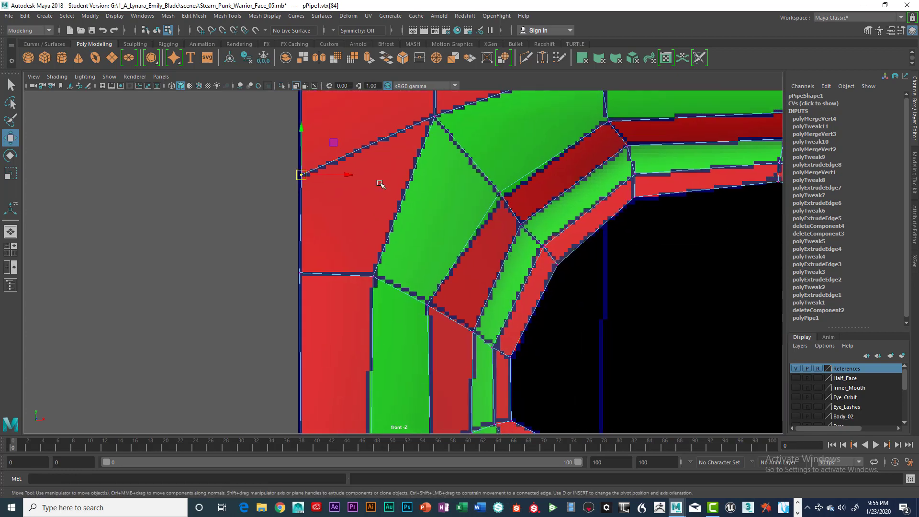
middle_click_drag(367, 374, 354, 217, "alt")
middle_click_drag(351, 356, 353, 185, "alt")
left_click_drag(277, 247, 290, 251)
scroll(366, 217, "down", 6)
scroll(369, 214, "down", 2)
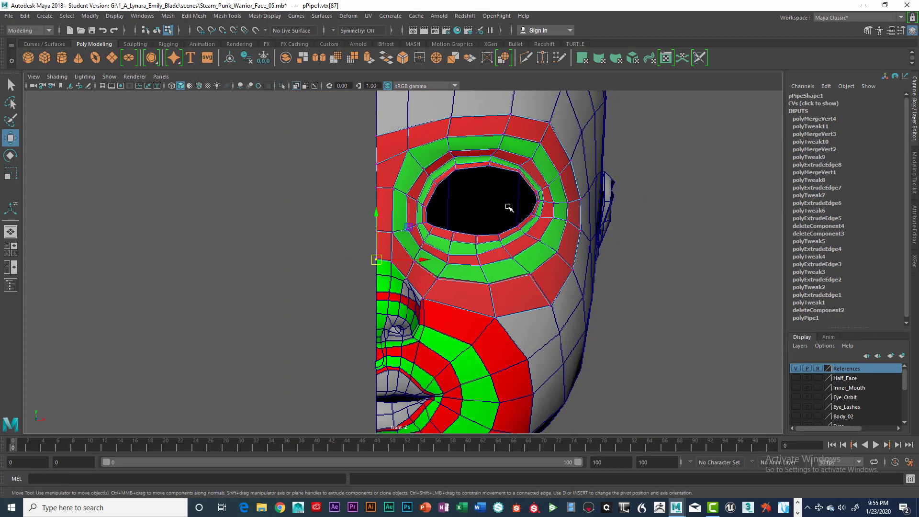
Step: Select the ring vertex near the nose bridge and nudge it toward the face in the side view
key("space")
key("space")
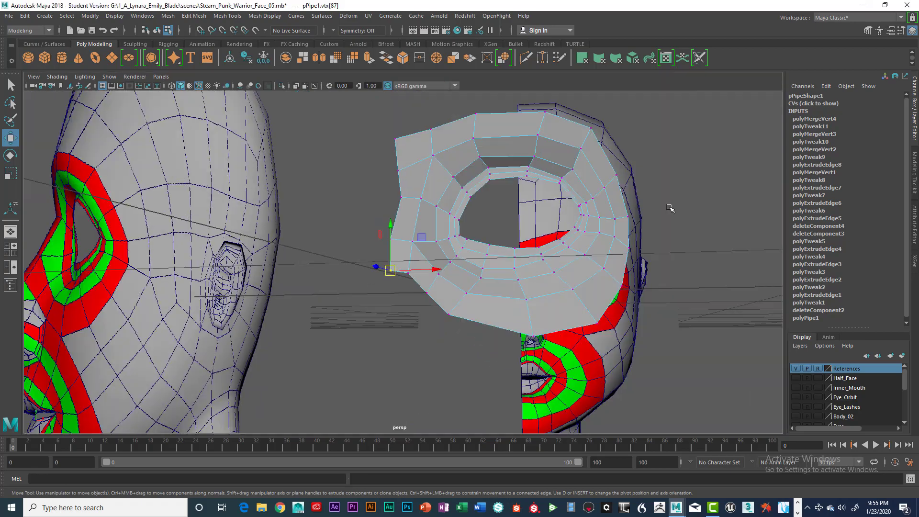
left_click_drag(669, 205, 536, 246, "alt")
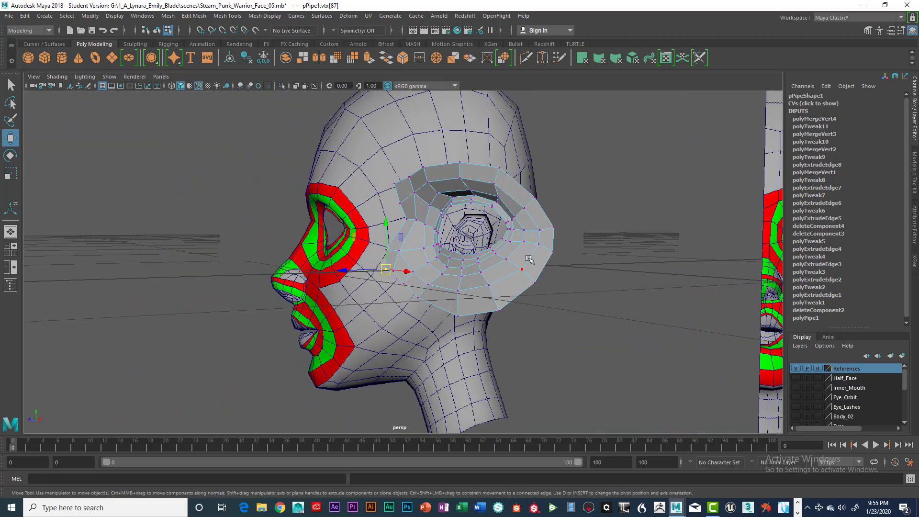
scroll(564, 242, "up", 6)
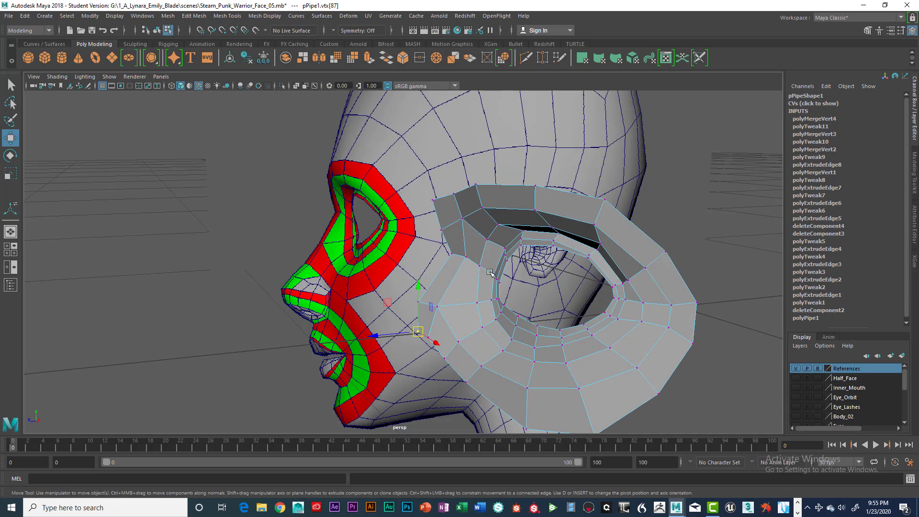
left_click(451, 253)
left_click_drag(451, 254, 438, 234, "alt")
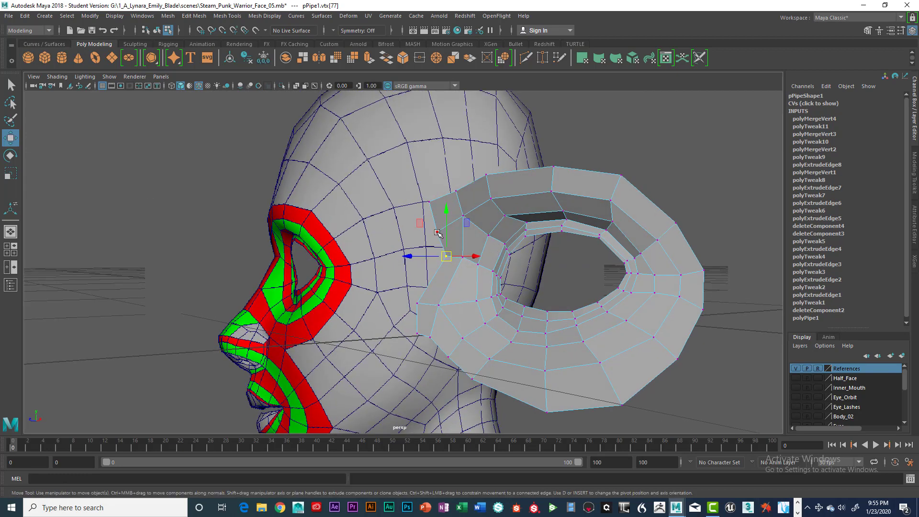
key("space")
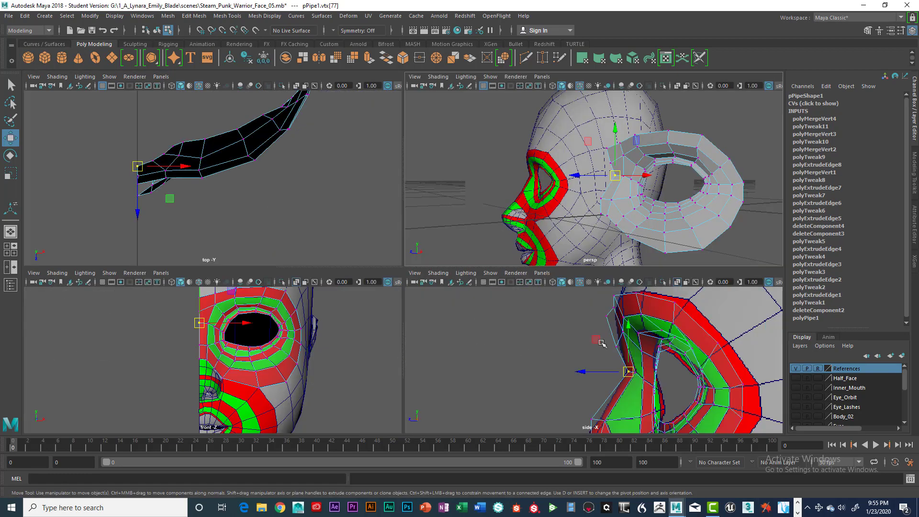
key("space")
left_click_drag(467, 286, 460, 285)
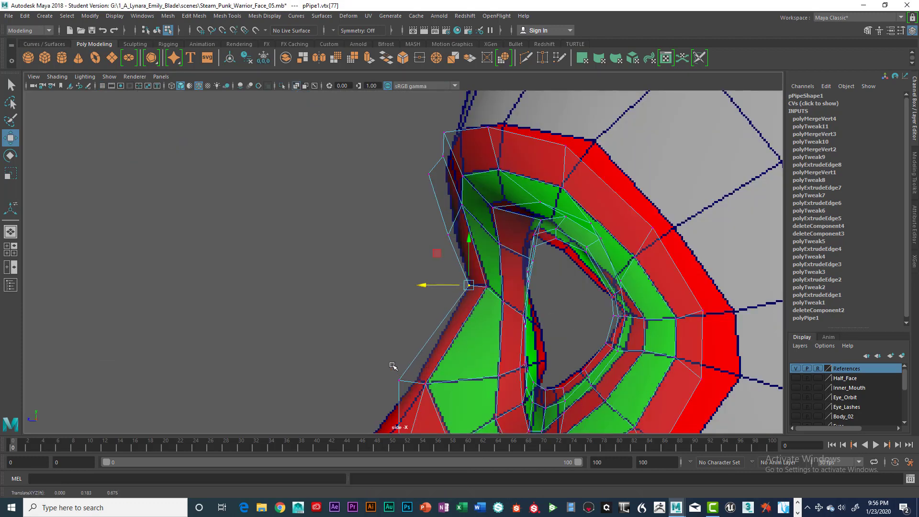
Step: Pull the lower front vertices of the ring flange in against the nose and cheek contour
left_click(400, 380)
middle_click_drag(400, 380, 425, 263, "alt")
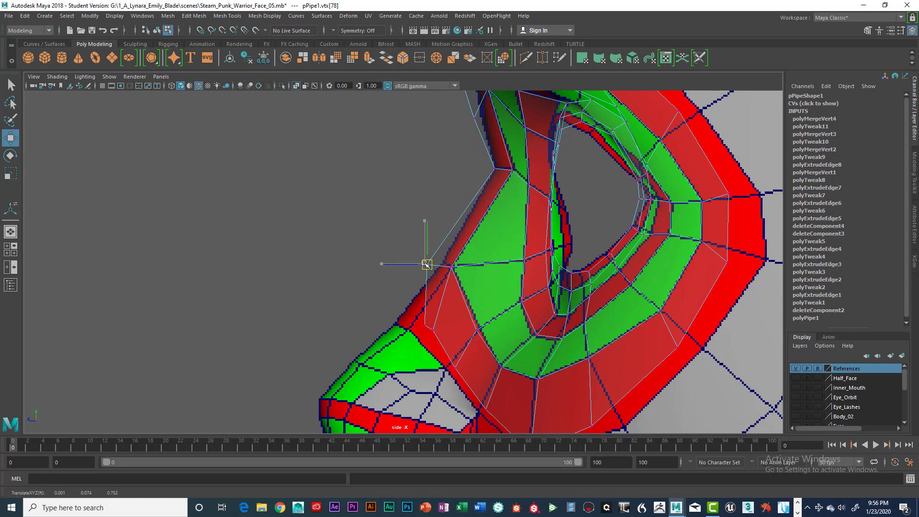
left_click_drag(426, 264, 444, 261)
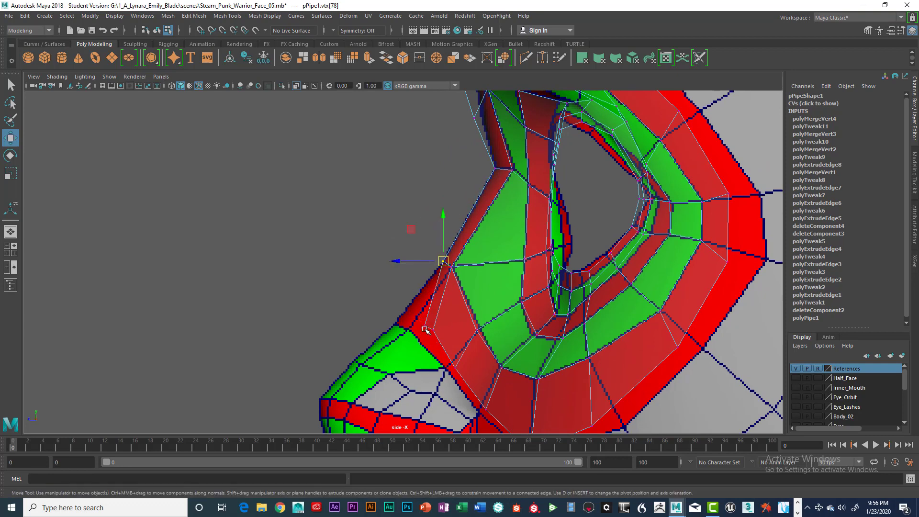
left_click(406, 320)
left_click_drag(406, 322, 438, 336)
left_click_drag(437, 333, 414, 331)
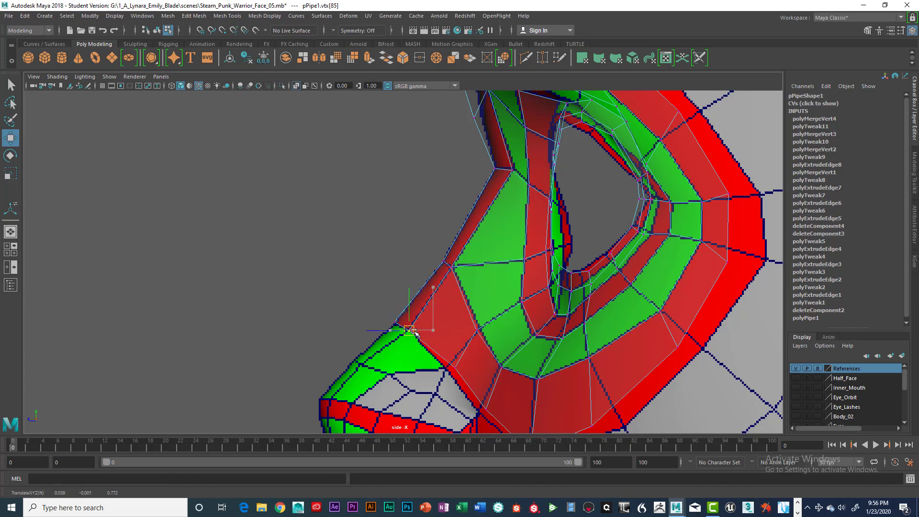
Step: Adjust vertices along the flange's lower edge so the ring follows the cheek surface
middle_click_drag(478, 349, 441, 258, "alt")
left_click_drag(413, 259, 453, 322)
left_click_drag(453, 321, 445, 326)
middle_click_drag(495, 303, 468, 251, "alt")
left_click_drag(461, 300, 472, 318)
left_click_drag(469, 311, 468, 311)
left_click_drag(522, 275, 559, 286)
middle_click_drag(602, 238, 523, 304, "alt")
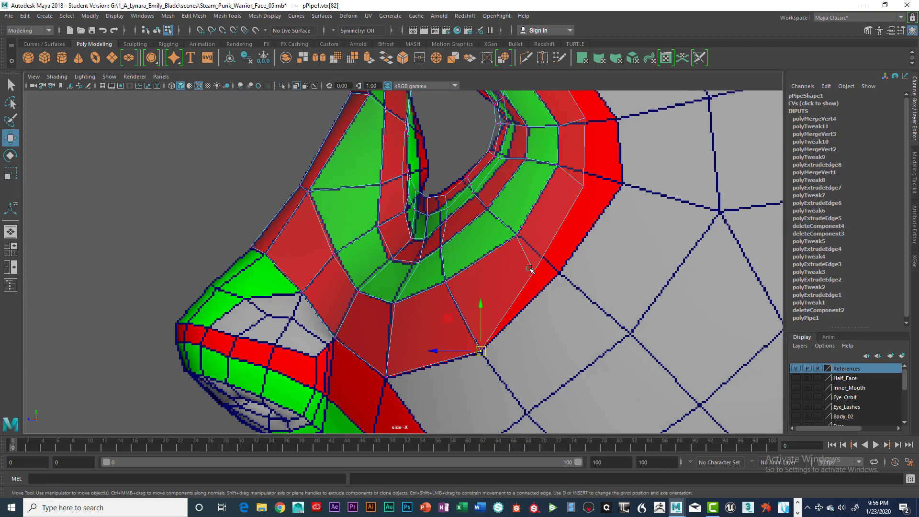
Step: Adjust vertices along the ring's outer rear edge so it hugs the side of the face
left_click_drag(527, 263, 560, 273)
middle_click_drag(581, 226, 540, 322, "alt")
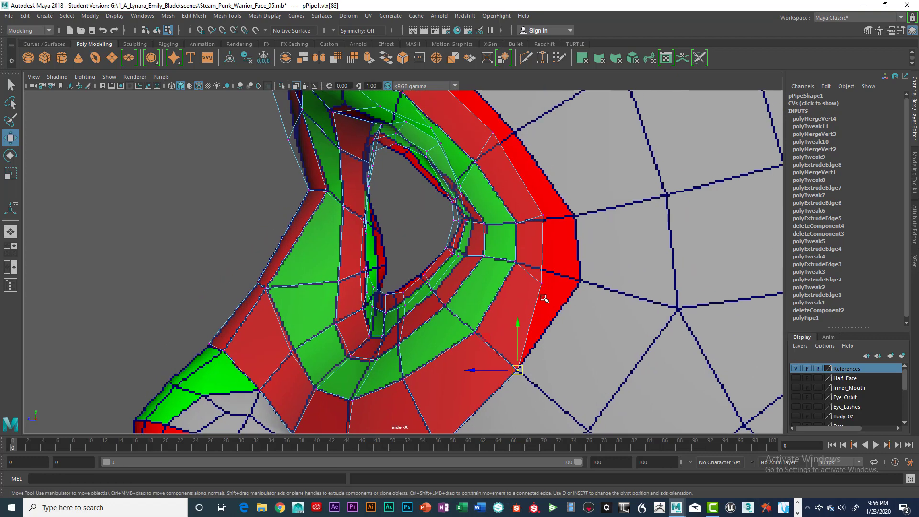
left_click_drag(530, 269, 582, 280)
middle_click_drag(575, 244, 555, 273, "alt")
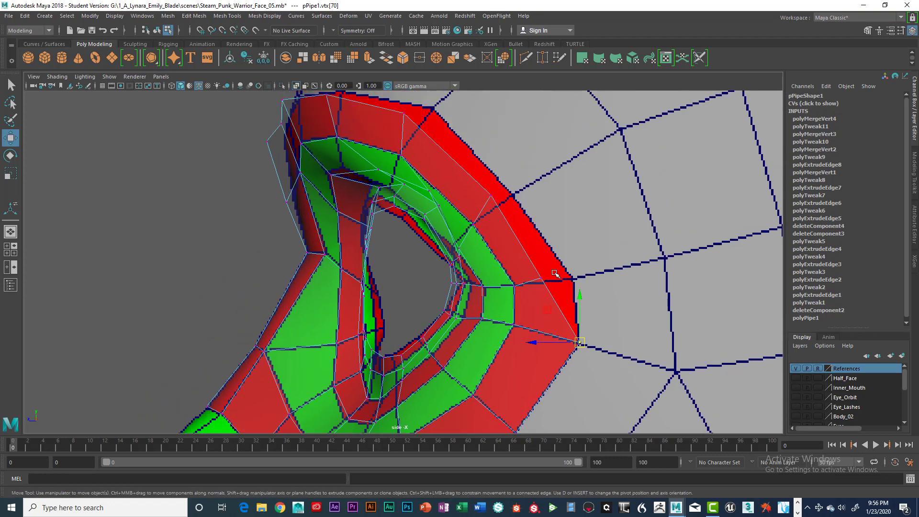
left_click_drag(548, 284, 570, 279)
middle_click_drag(564, 236, 574, 333, "alt")
left_click(496, 249)
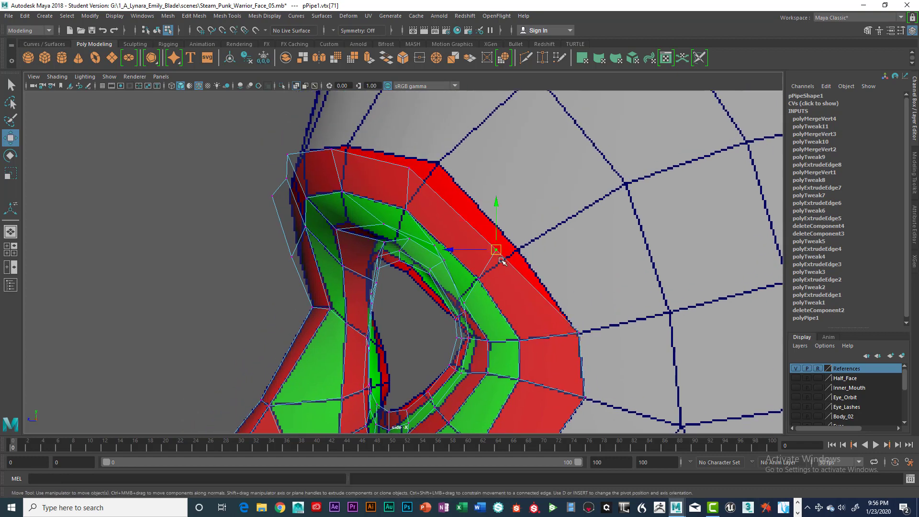
left_click_drag(497, 250, 513, 251)
middle_click_drag(513, 250, 564, 343, "alt")
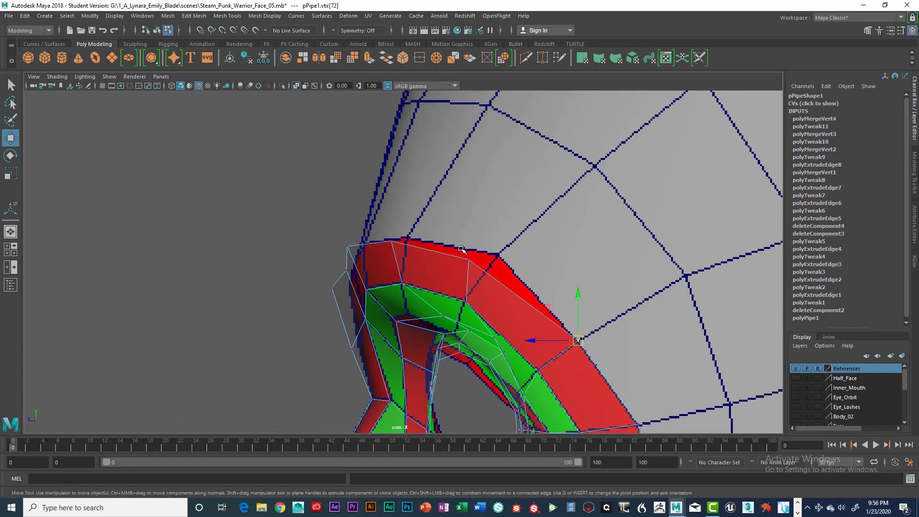
Step: Adjust the upper flange vertices near the brow so the ring sits against the forehead
left_click(471, 260)
left_click_drag(471, 260, 496, 254)
middle_click_drag(499, 256, 615, 282, "alt")
left_click(511, 267)
middle_click_drag(484, 266, 535, 262, "alt")
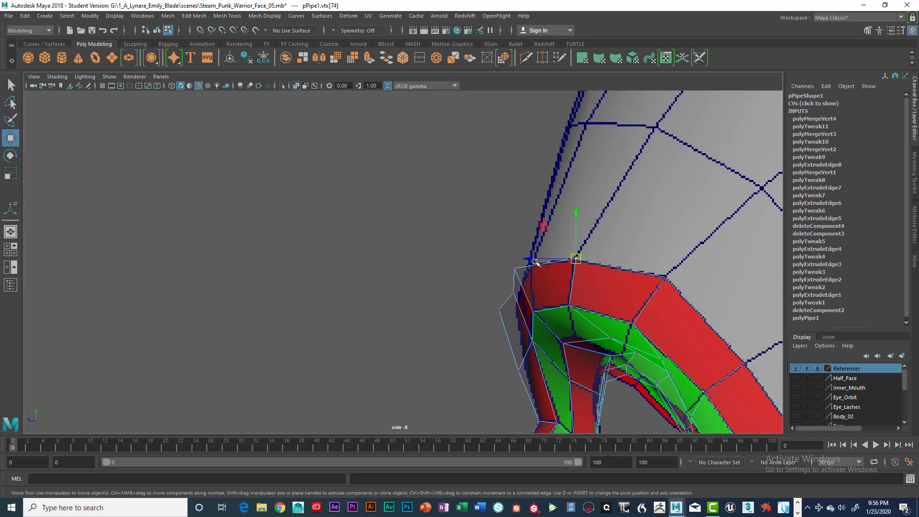
left_click(515, 268)
left_click_drag(515, 269, 515, 304)
left_click(514, 290)
left_click(499, 310)
middle_click_drag(541, 354, 556, 277, "alt")
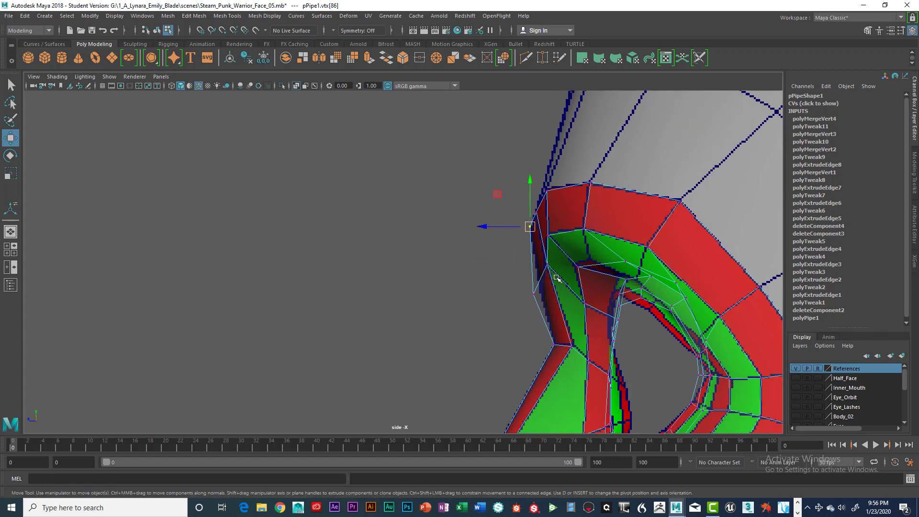
left_click(535, 294)
left_click_drag(535, 294, 543, 287)
Step: Review the goggle ring's fit around the eye from the perspective, side and front views
scroll(621, 253, "down", 3)
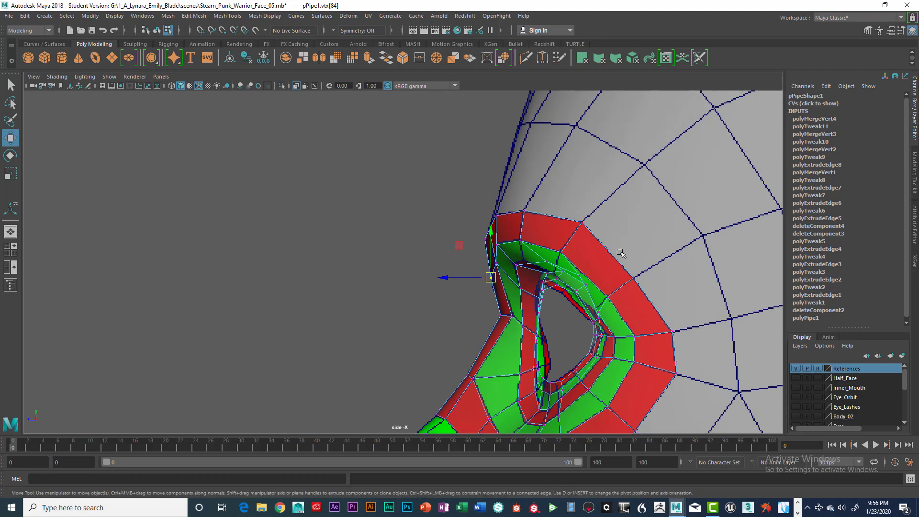
key("space")
key("space")
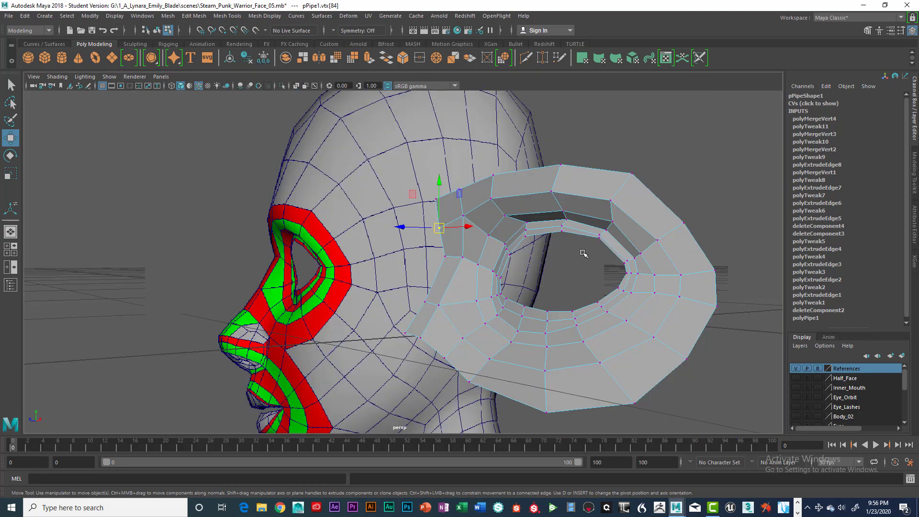
left_click_drag(584, 252, 634, 254, "alt")
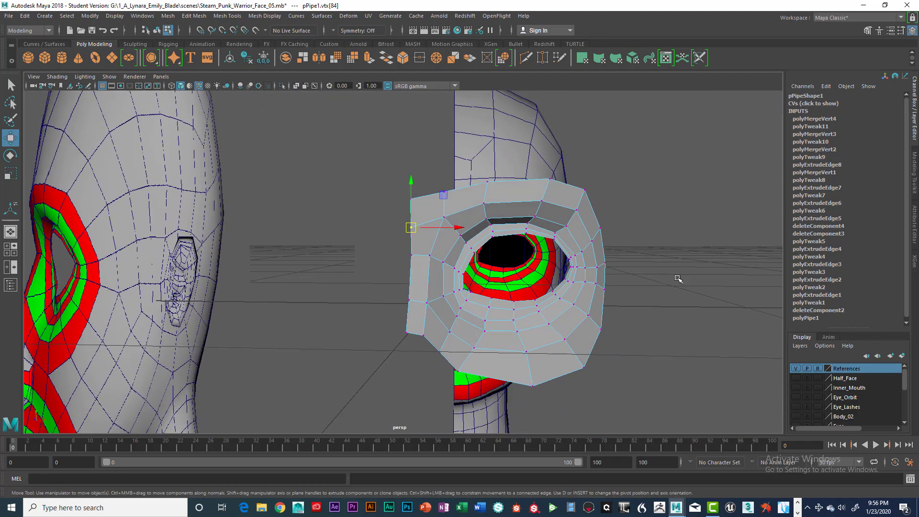
left_click(673, 291)
left_click_drag(661, 302, 581, 303, "alt")
scroll(595, 302, "down", 4)
key("space")
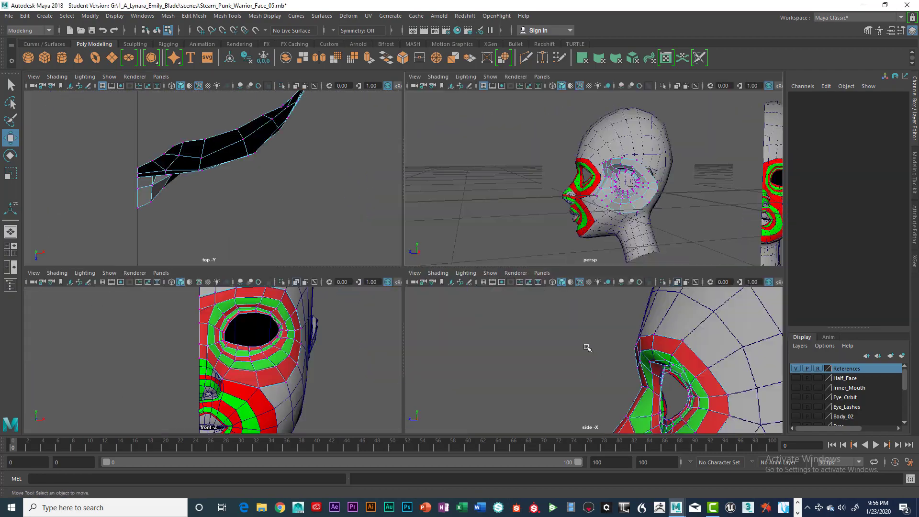
key("space")
right_click_drag(579, 324, 521, 324, "alt")
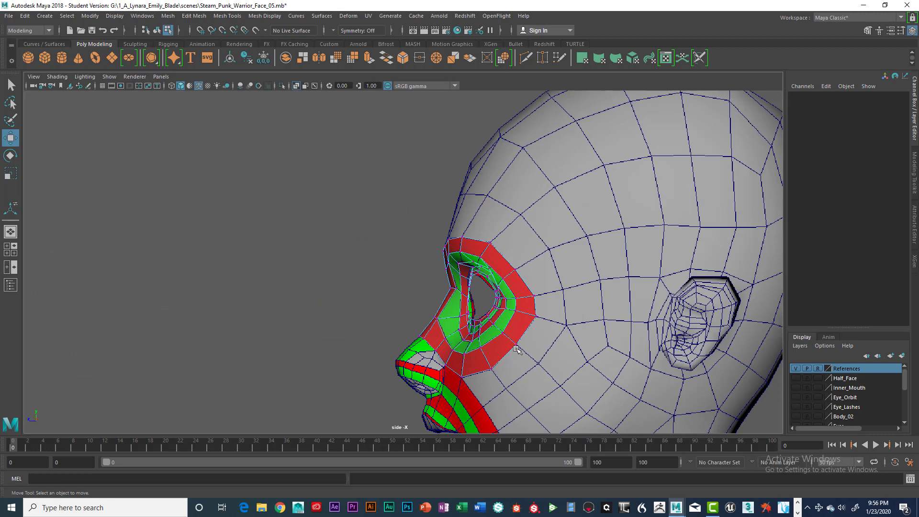
key("space")
key("space")
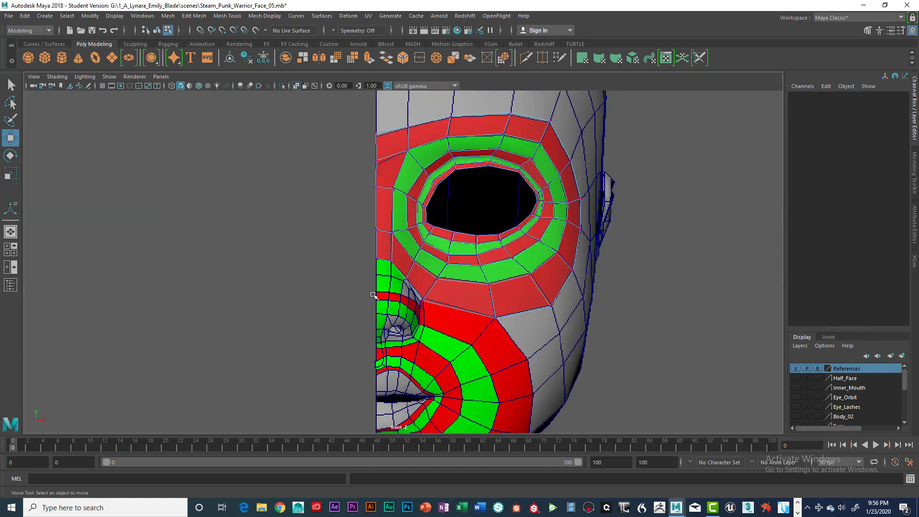
middle_click_drag(563, 271, 498, 316, "alt")
scroll(498, 316, "down", 1)
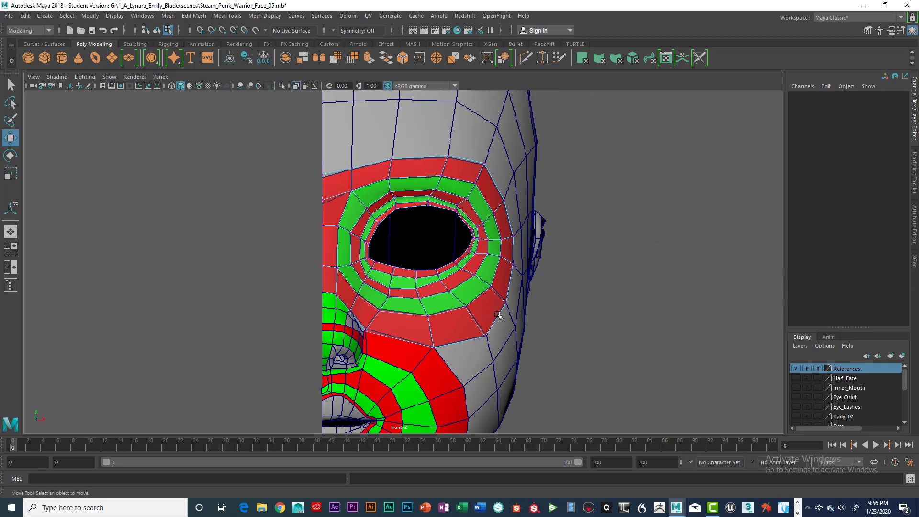
middle_click_drag(430, 313, 498, 246, "alt")
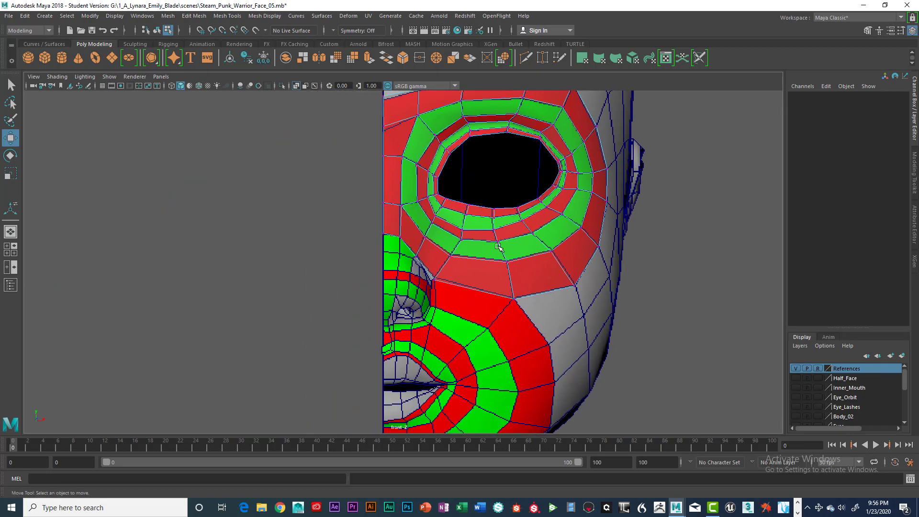
Step: Adjust a vertex at the ring's lower outer corner in the front view so it meets the cheek edge
right_click_drag(402, 243, 459, 254, "alt")
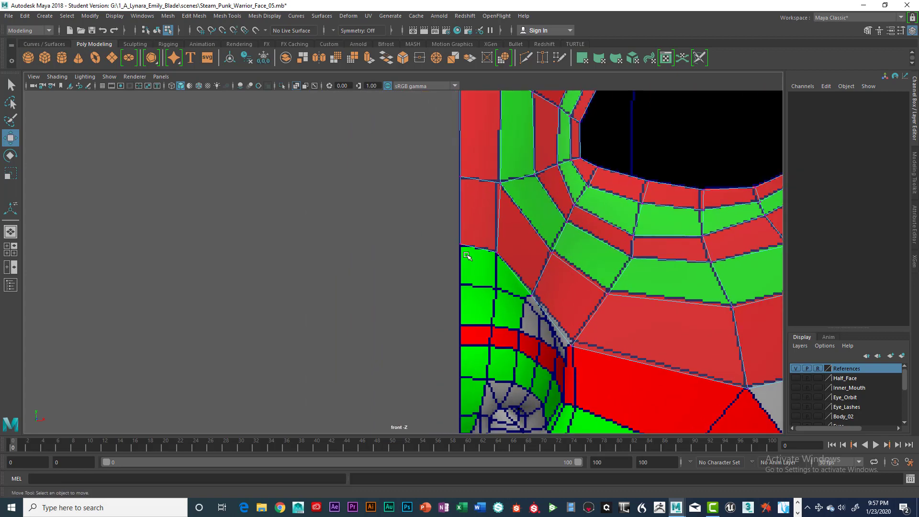
middle_click_drag(484, 269, 479, 269, "alt")
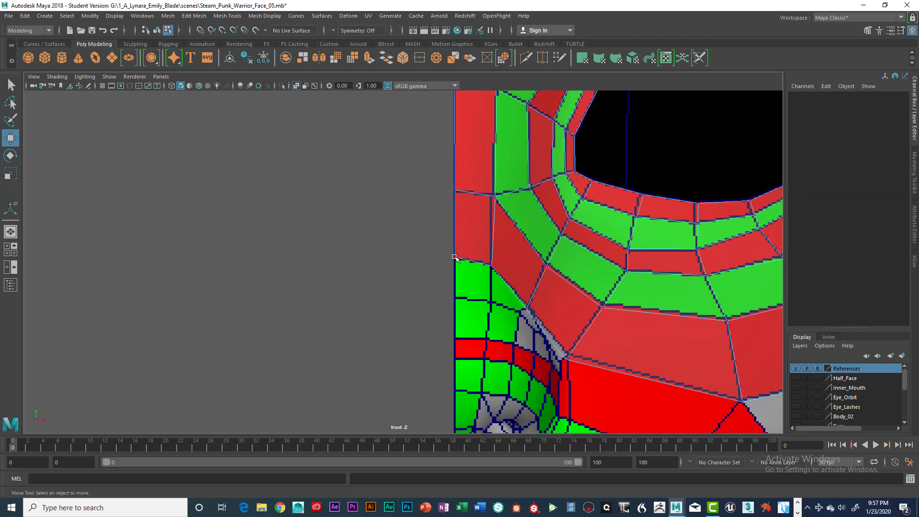
left_click(455, 258)
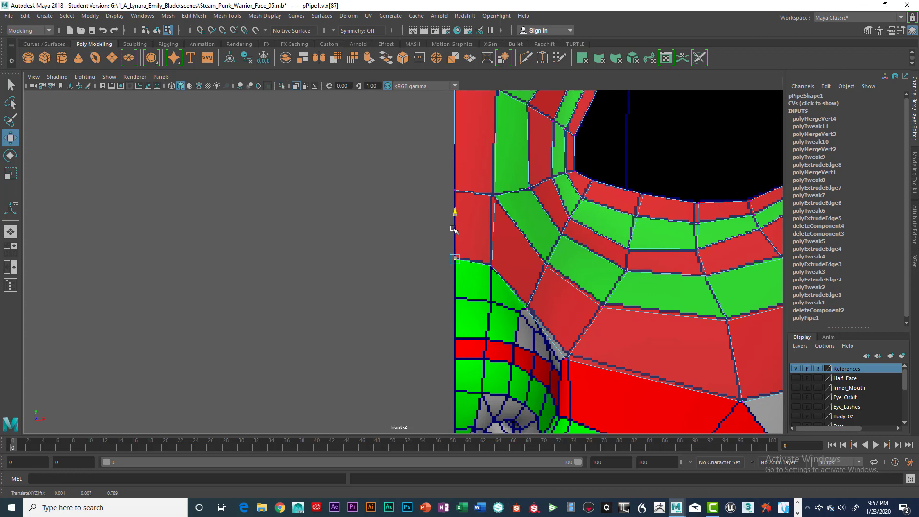
right_click_drag(496, 267, 523, 289, "alt")
middle_click_drag(525, 271, 499, 270, "alt")
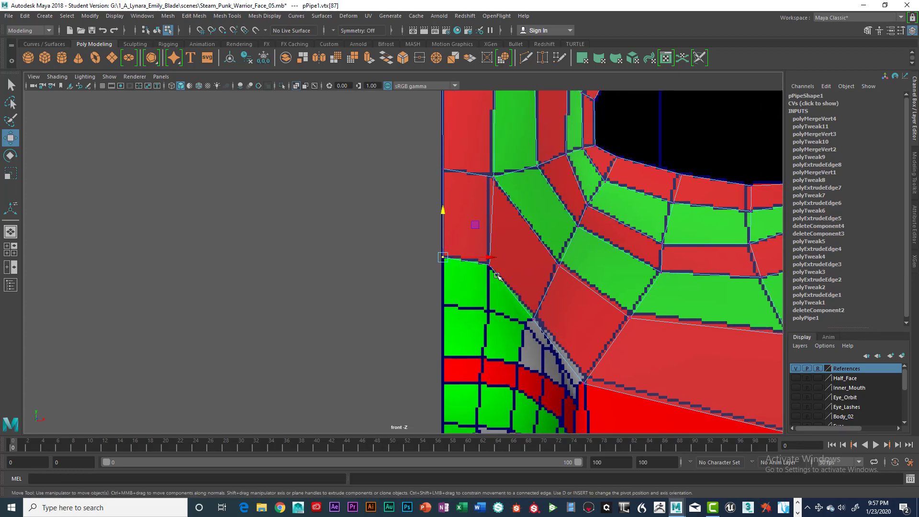
Step: Select the border edge at the ring's lower outer corner and extrude it downward to extend the flange
right_click(496, 272)
left_click(497, 205)
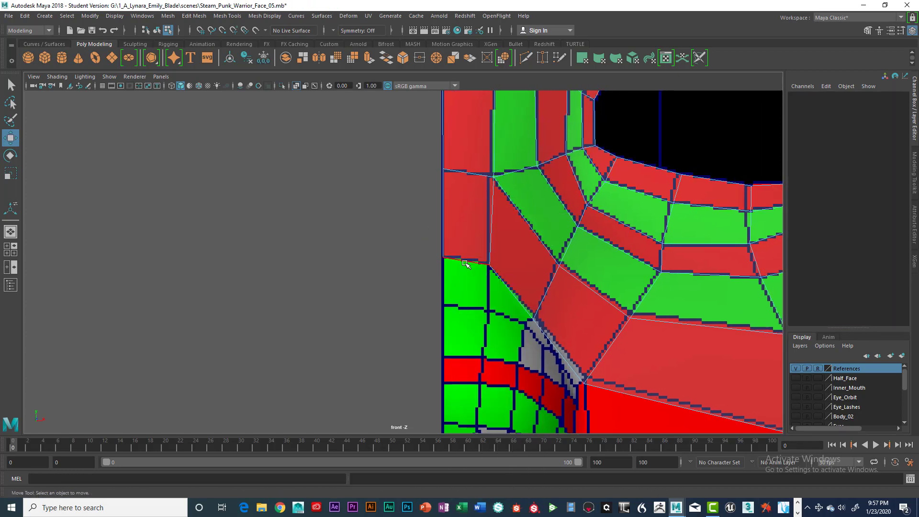
left_click(497, 287)
left_click(489, 275)
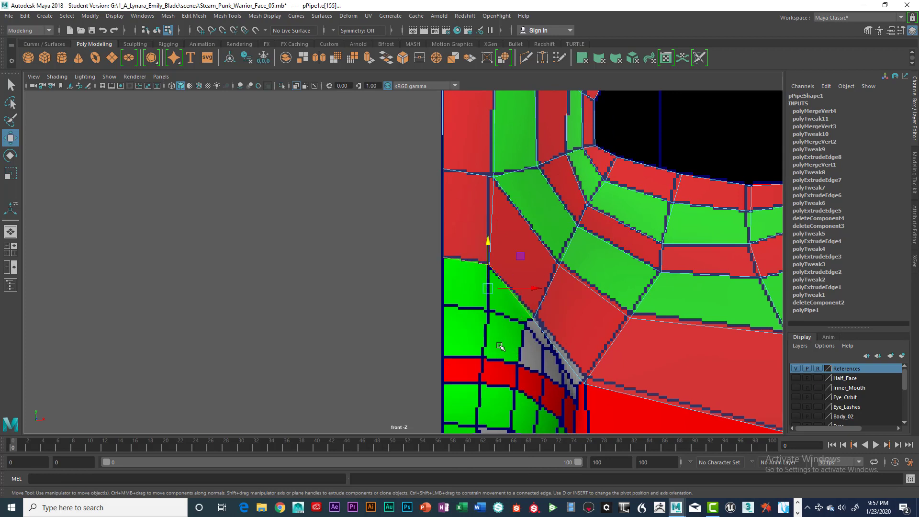
right_click_drag(512, 287, 522, 325, "shift")
key("w")
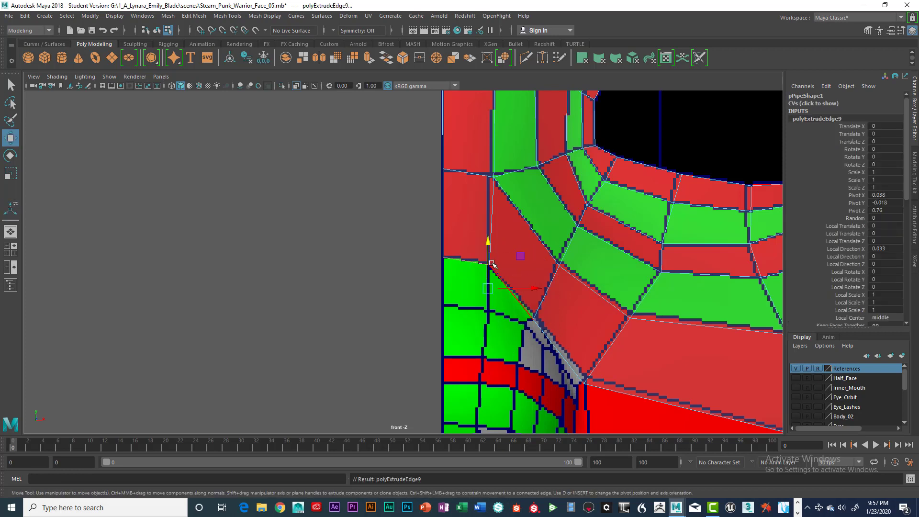
left_click_drag(487, 249, 488, 296)
right_click_drag(444, 286, 397, 232)
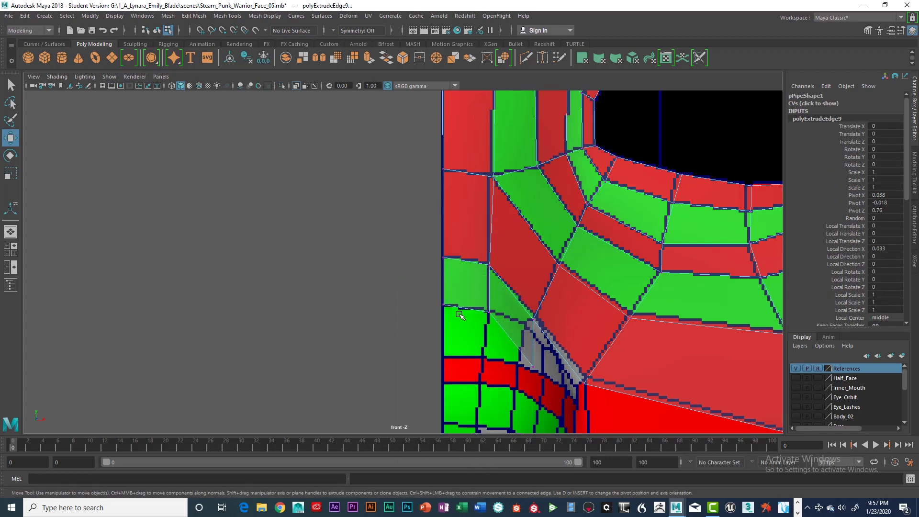
Step: Position the extruded edge's new vertices in the front view to line up with the neighbouring flange edges
left_click_drag(474, 302, 497, 325)
left_click_drag(490, 311, 490, 309)
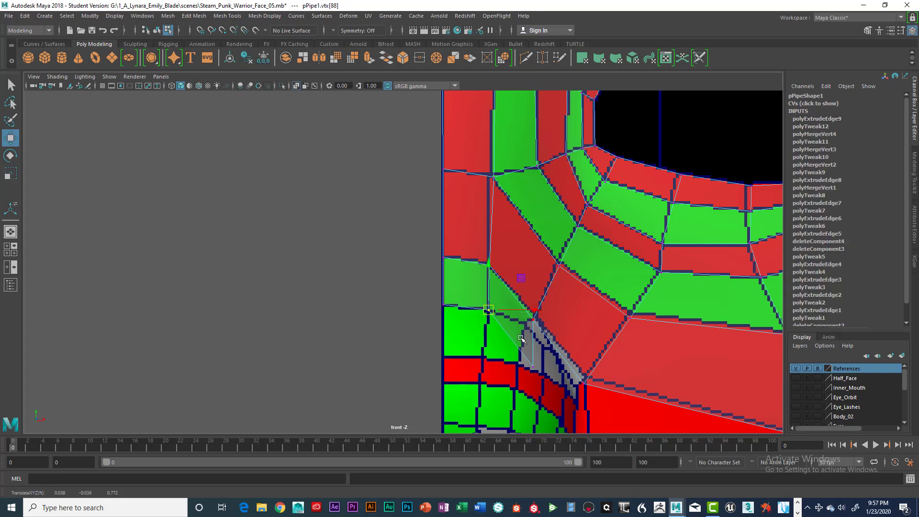
left_click_drag(520, 340, 543, 378)
left_click_drag(535, 365, 527, 325)
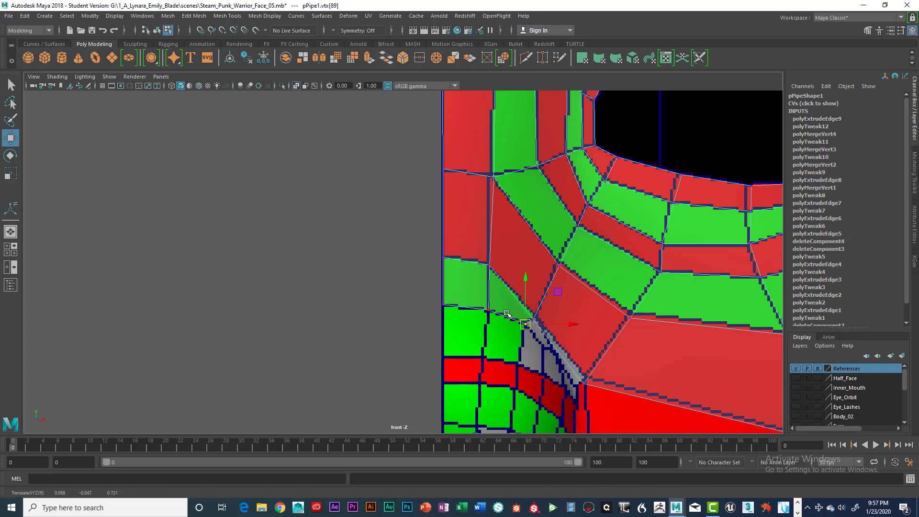
left_click_drag(433, 296, 548, 351)
Step: Move the new lower vertices in the side view so the extension sits against the cheek and nose
key("space")
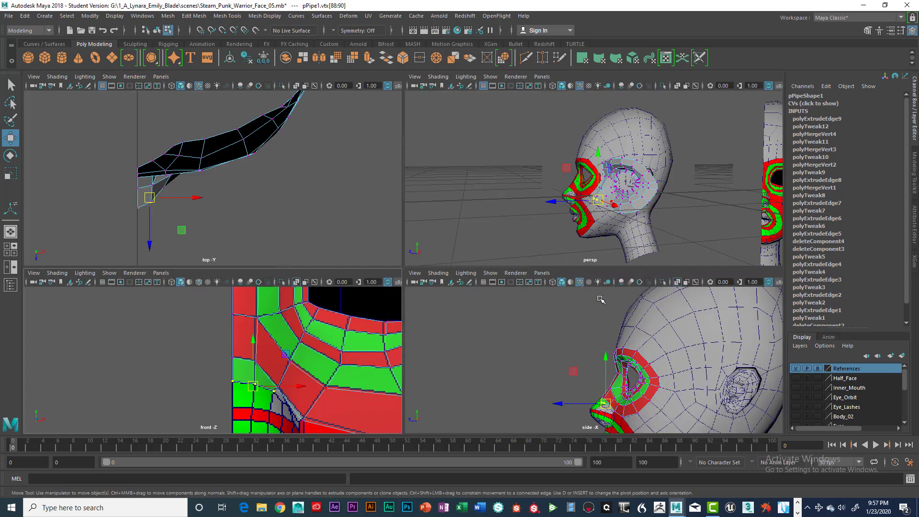
key("space")
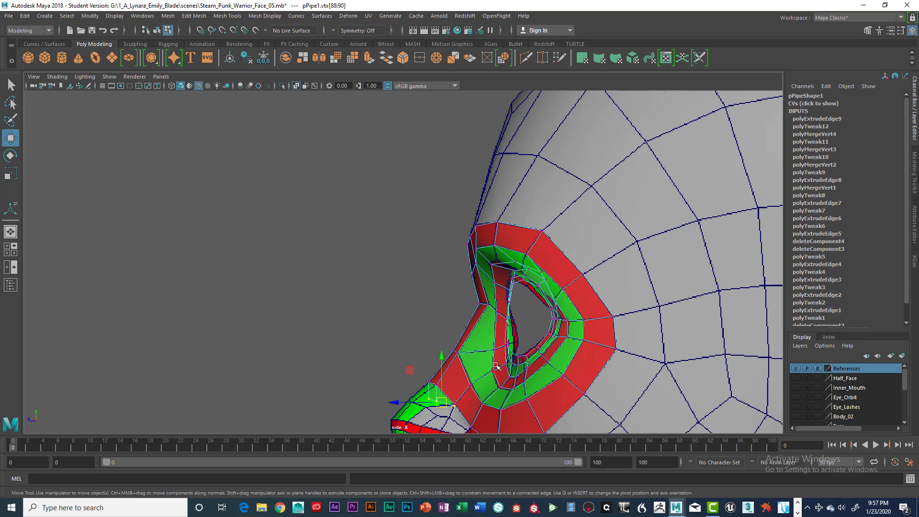
scroll(490, 283, "up", 5)
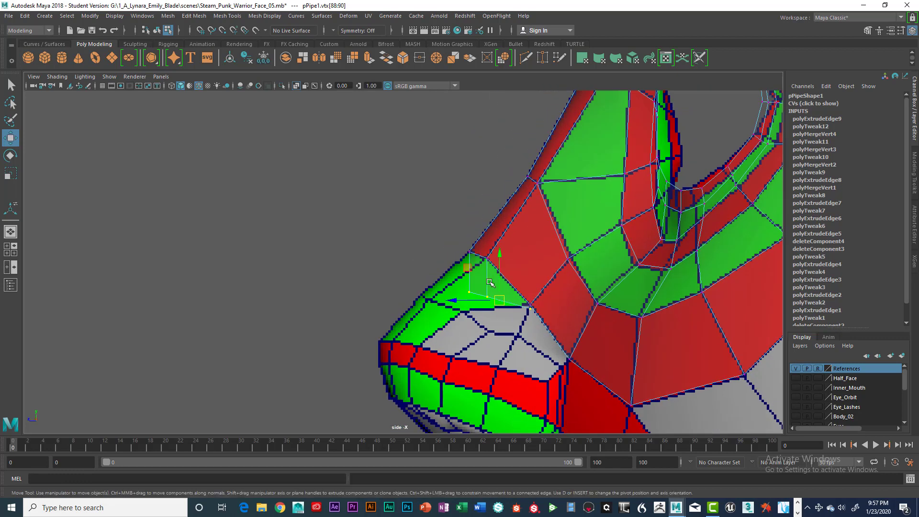
left_click(421, 256)
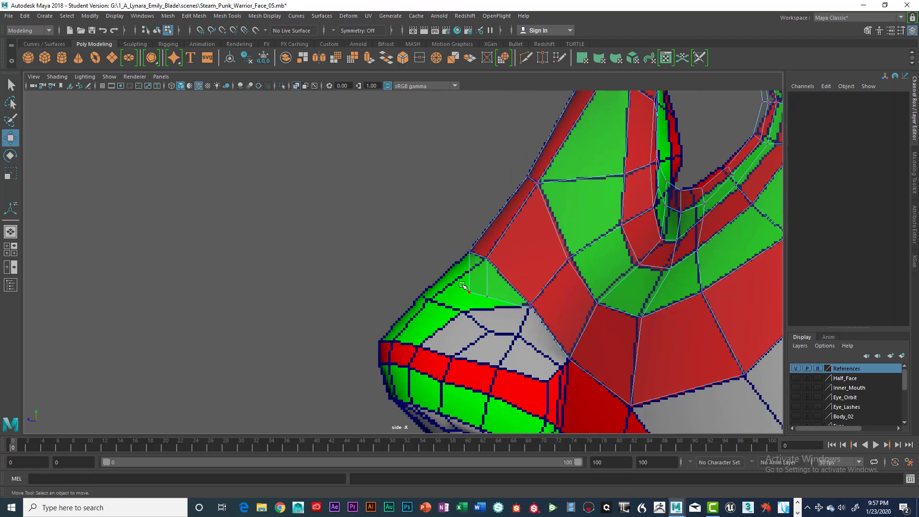
left_click(470, 292)
left_click_drag(469, 292, 423, 294)
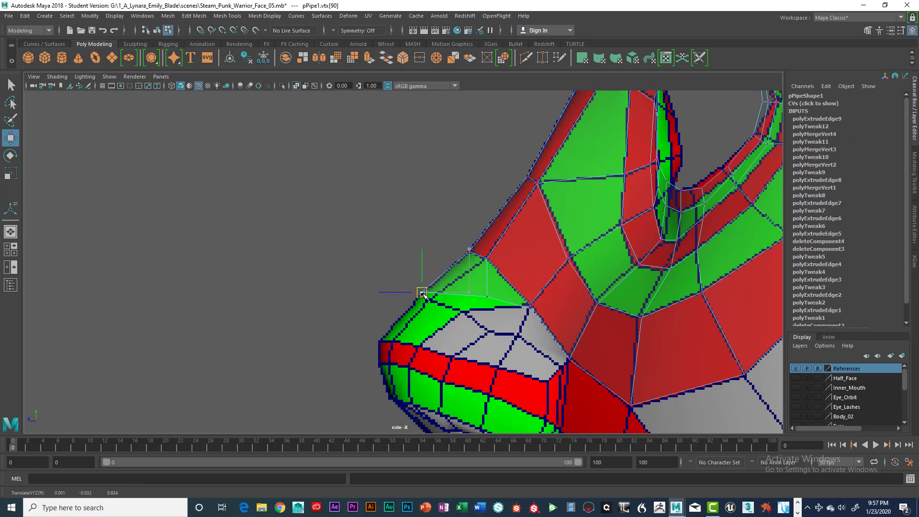
left_click(487, 297)
left_click_drag(487, 296, 433, 300)
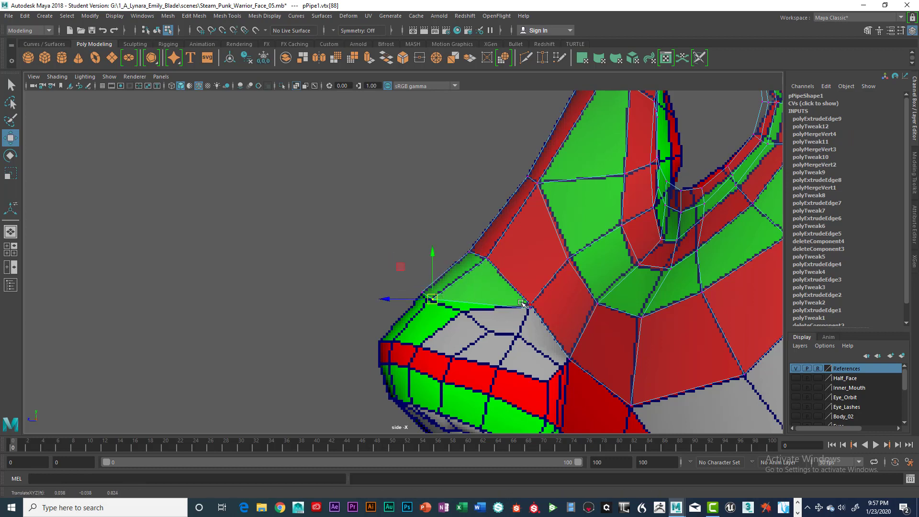
mouse_move(516, 305)
left_mouse_down()
mouse_move(536, 328)
mouse_move(527, 319)
mouse_move(534, 310)
left_mouse_up()
scroll(535, 309, "up", 3)
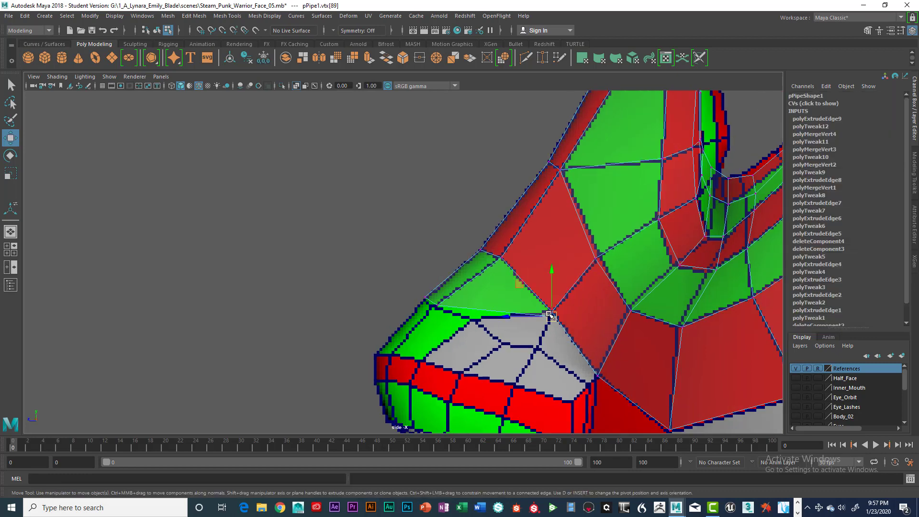
left_click_drag(625, 344, 505, 353)
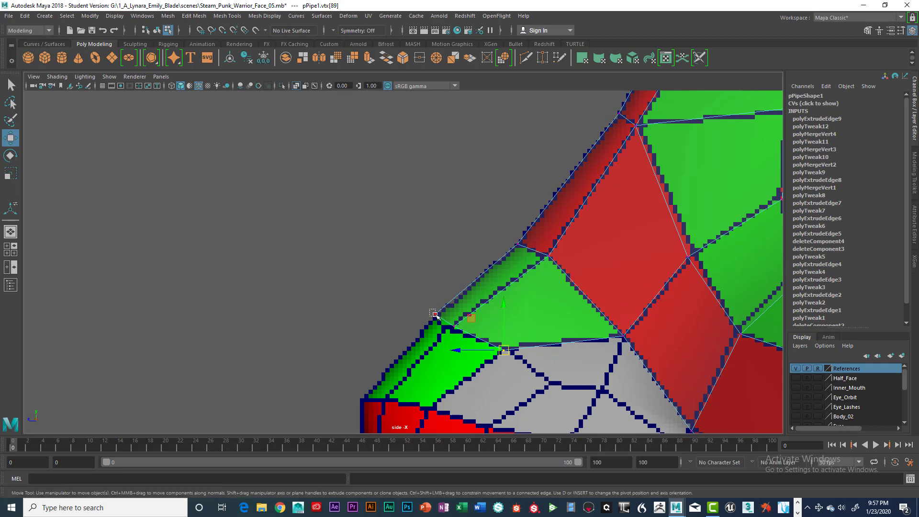
left_click_drag(427, 311, 451, 327)
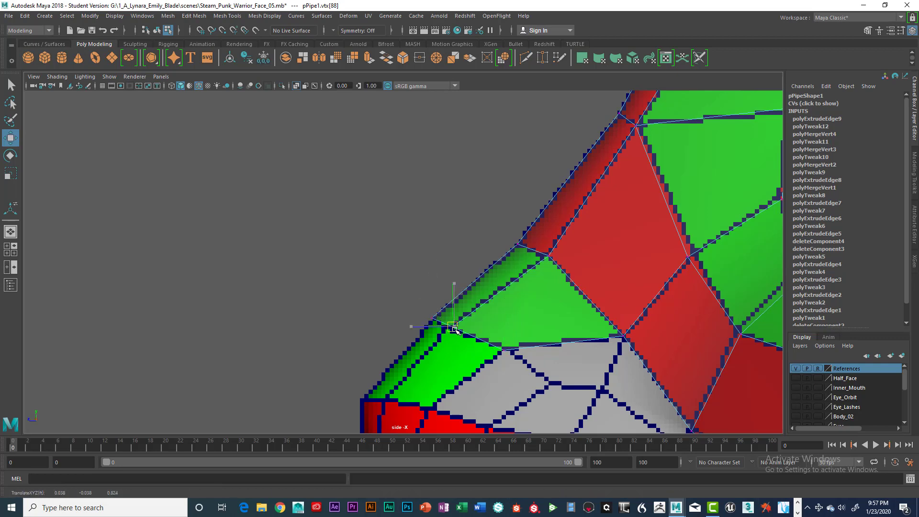
left_click(455, 331)
Step: Review the extended ring's fit around the cheek from the perspective and side views
scroll(508, 320, "down", 3)
scroll(505, 306, "down", 2)
key("space")
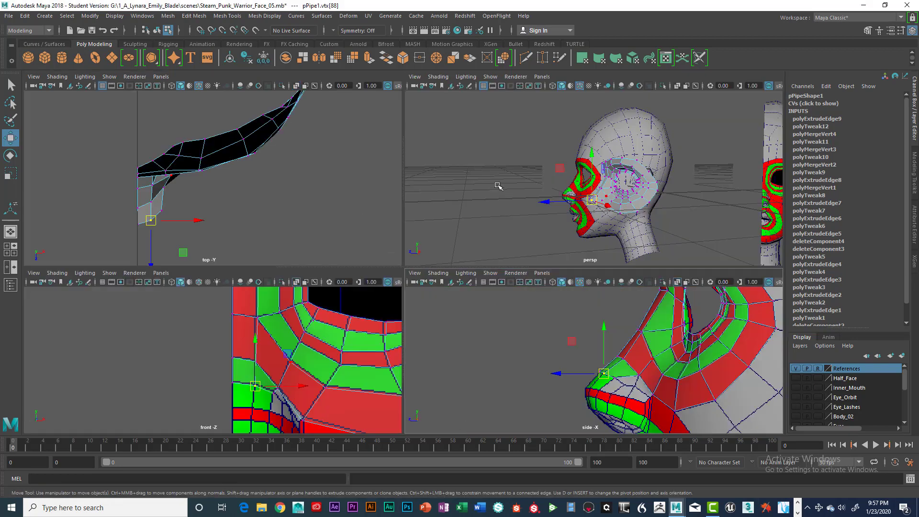
key("space")
key("space")
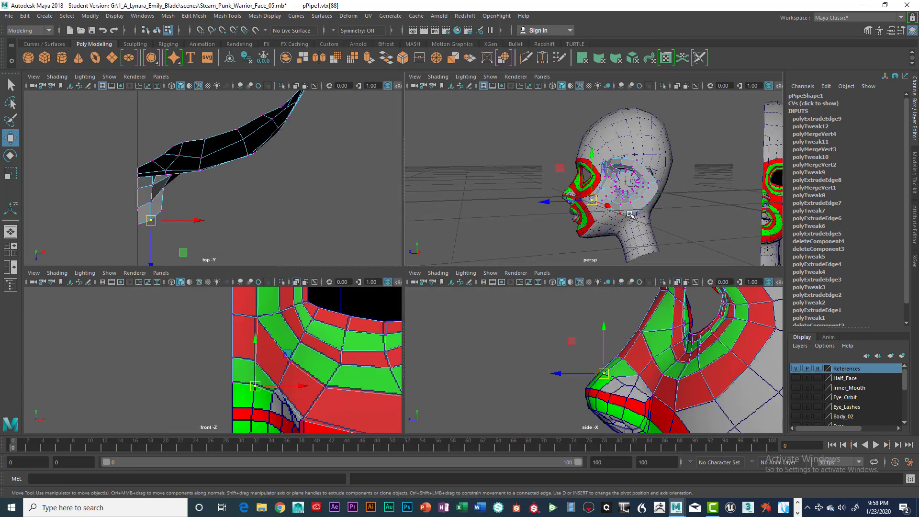
key("space")
left_click_drag(603, 233, 543, 277, "alt")
scroll(541, 280, "up", 4)
scroll(543, 278, "down", 2)
scroll(543, 277, "down", 2)
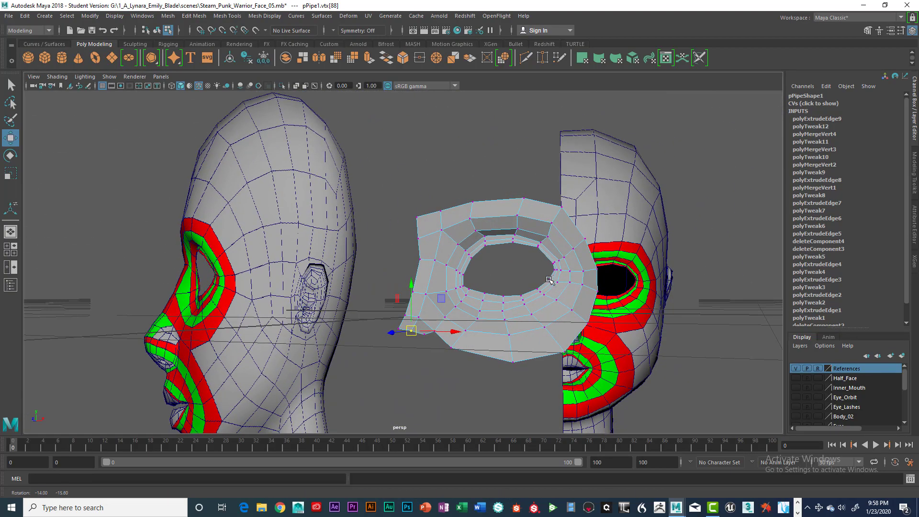
key("space")
key("space")
Step: Select the next border edge along the lower corner and extrude it downward in the front view
scroll(404, 314, "up", 5)
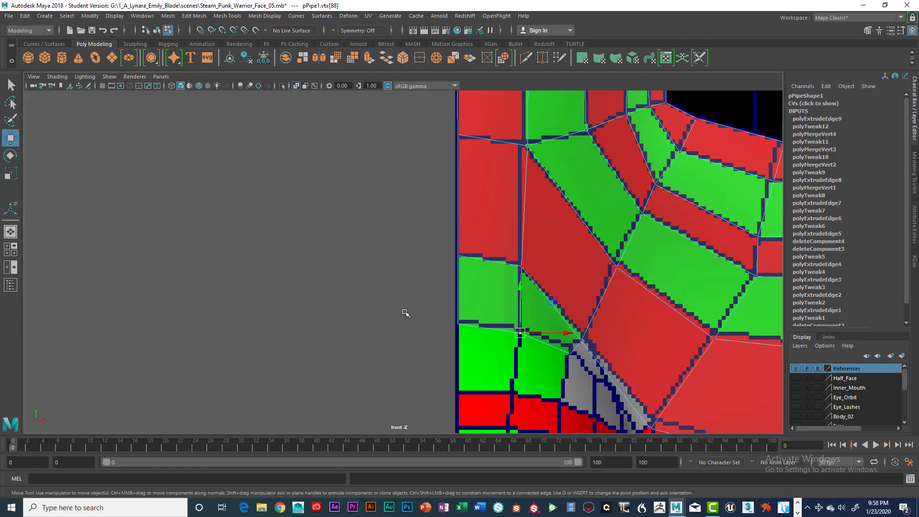
right_click(412, 279)
right_click_drag(412, 280, 410, 206)
left_click(399, 279)
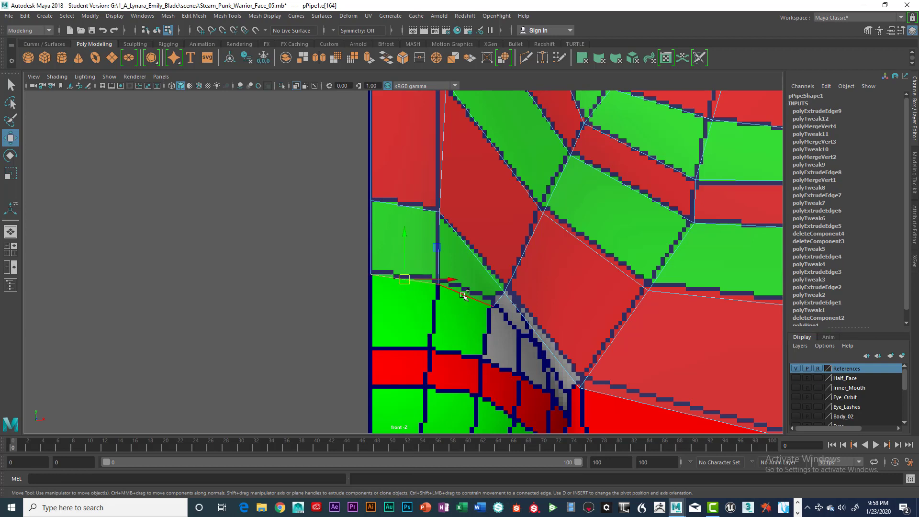
left_click(464, 293)
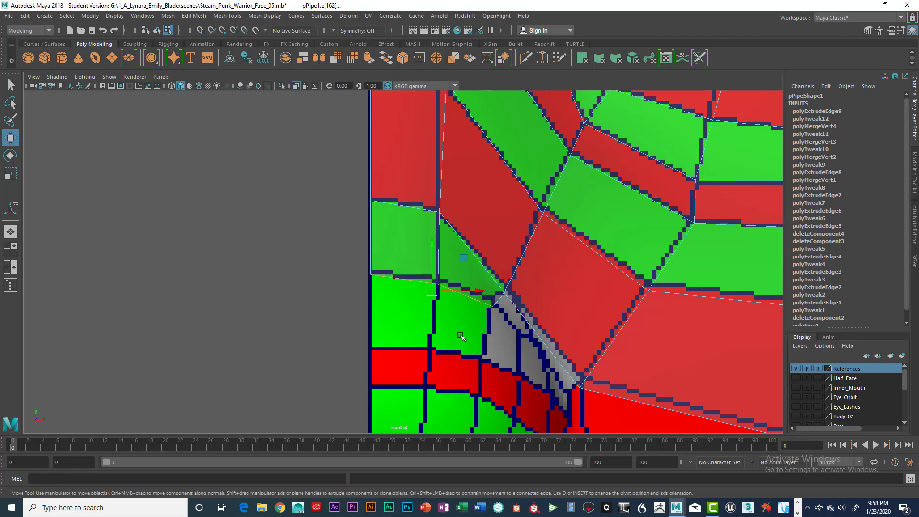
key("ctrl+e")
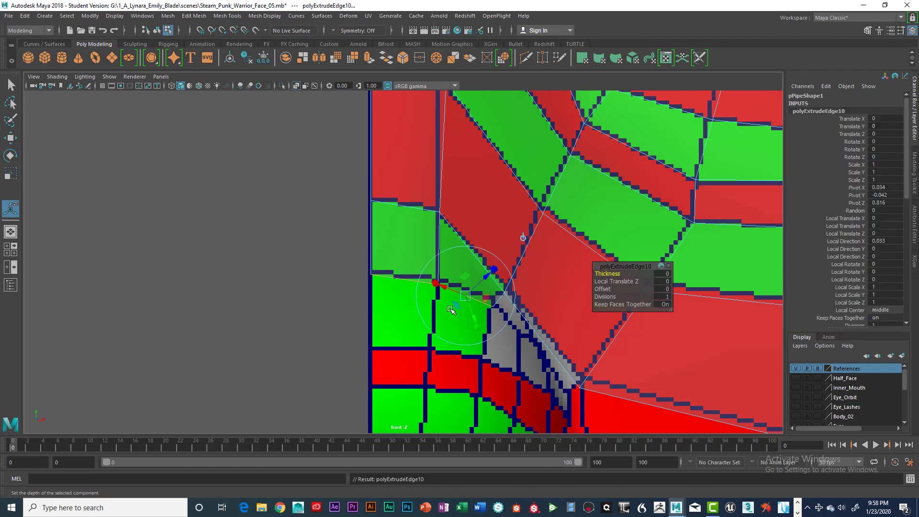
key("w")
left_click_drag(432, 254, 432, 333)
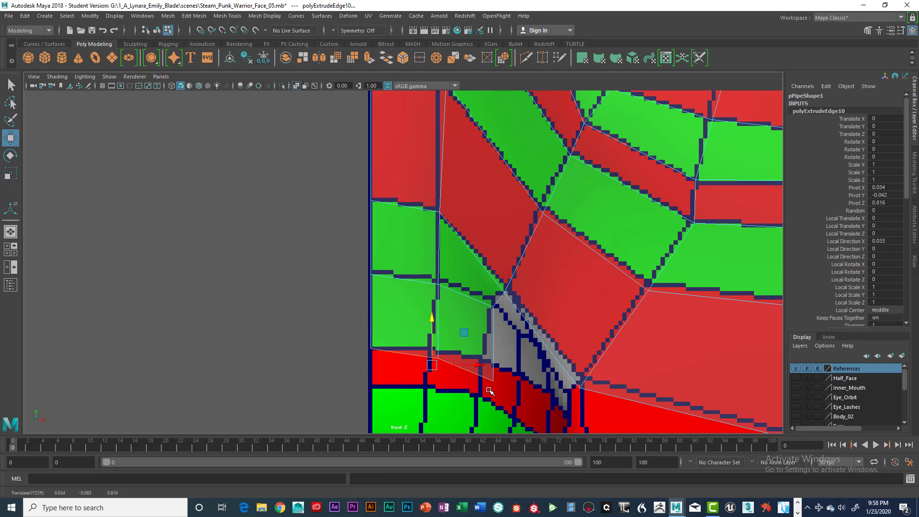
Step: Move the newly extruded corner vertex in the front view to align it with the adjacent edge
left_click(448, 353)
right_click_drag(434, 349, 391, 232)
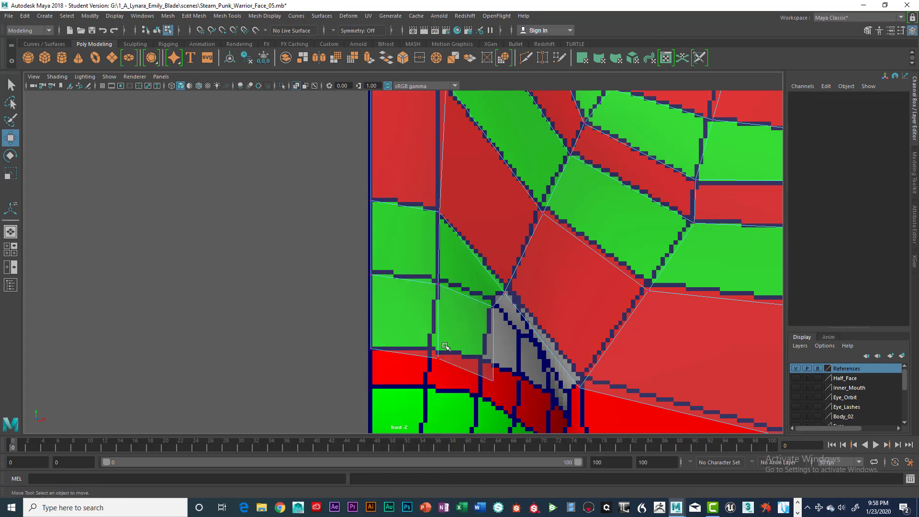
left_click(430, 348)
left_click(493, 380)
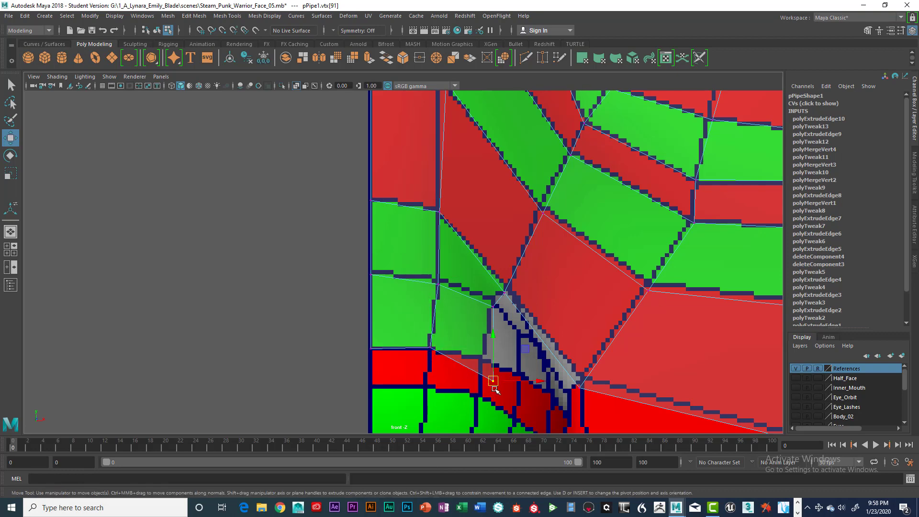
left_click_drag(493, 380, 482, 358)
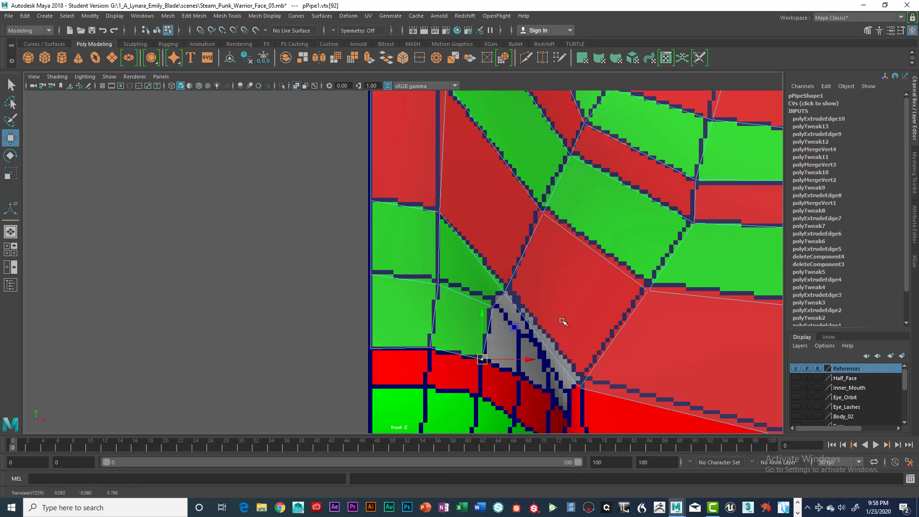
Step: Pull the new corner vertices forward in the side view so the flange follows the nose and cheek
key("space")
key("space")
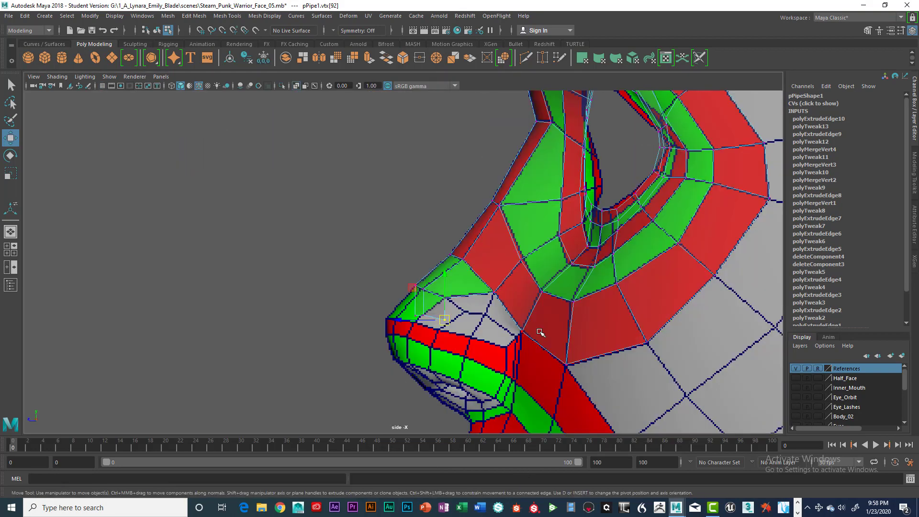
scroll(535, 332, "up", 3)
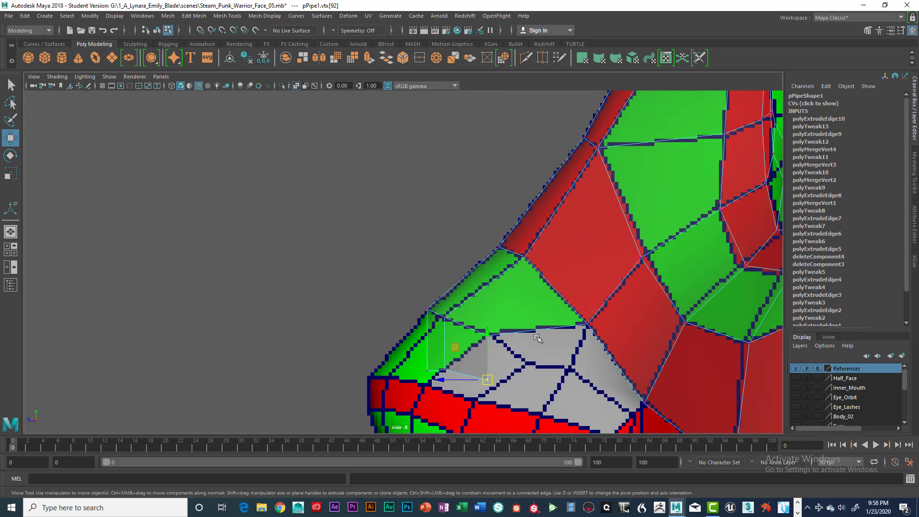
left_click(422, 364)
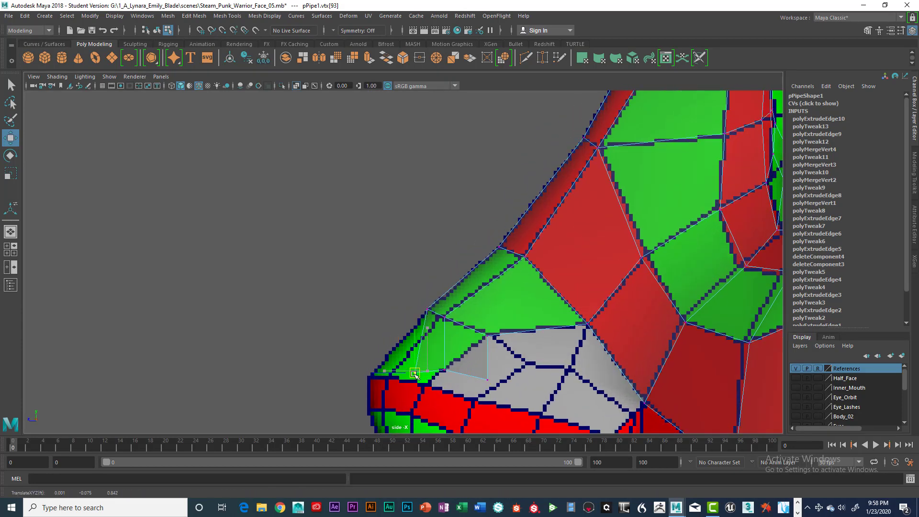
left_click_drag(422, 363, 373, 376)
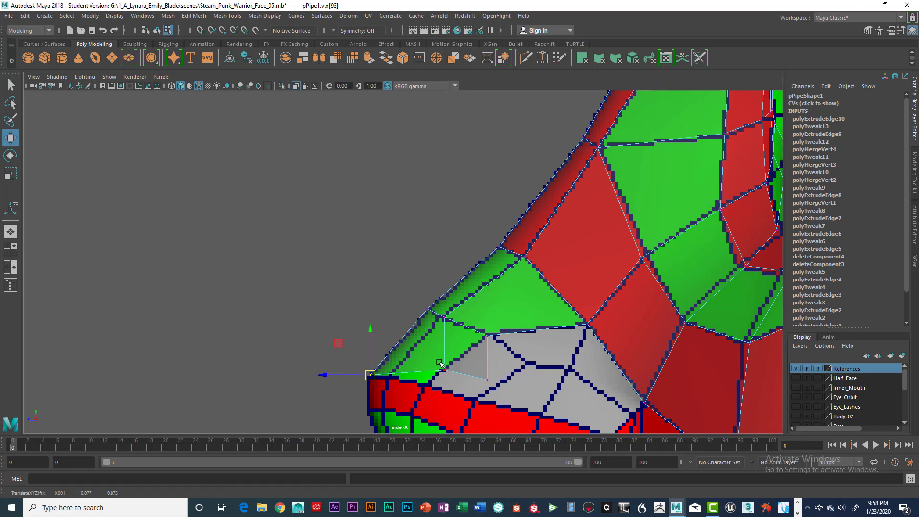
left_click_drag(436, 360, 395, 378)
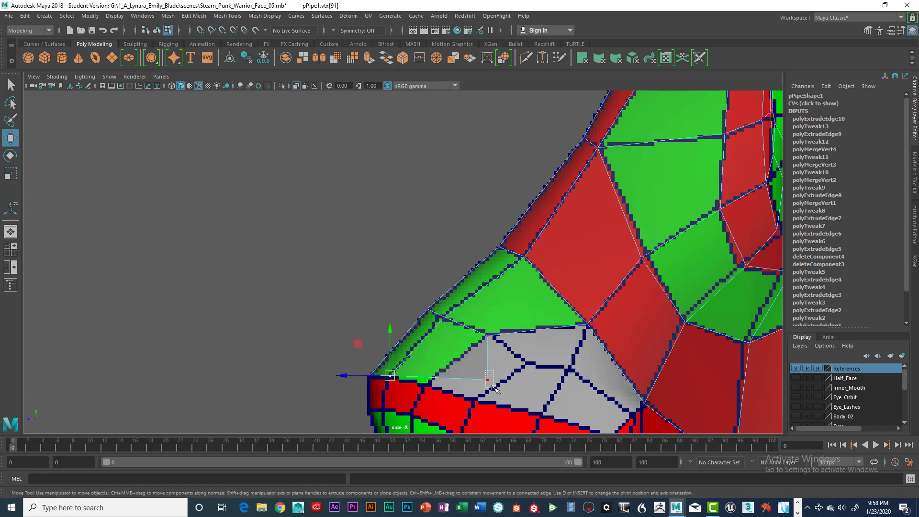
Step: Move the lower corner vertex forward in the side view so it follows the cheek
left_click_drag(480, 371, 495, 386)
left_click_drag(489, 381, 432, 385)
Step: Review the ring's fit around the face in the perspective view and clear the selection
key("space")
key("space")
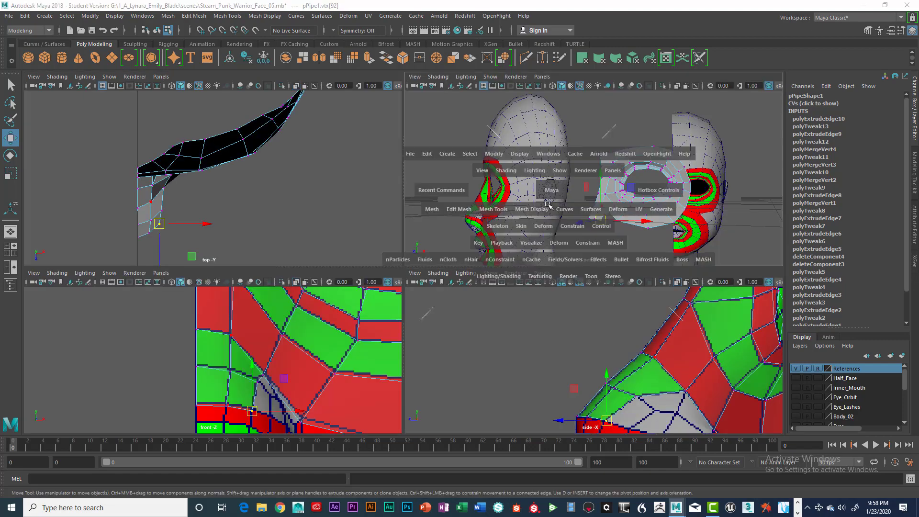
left_click_drag(502, 317, 580, 323, "alt")
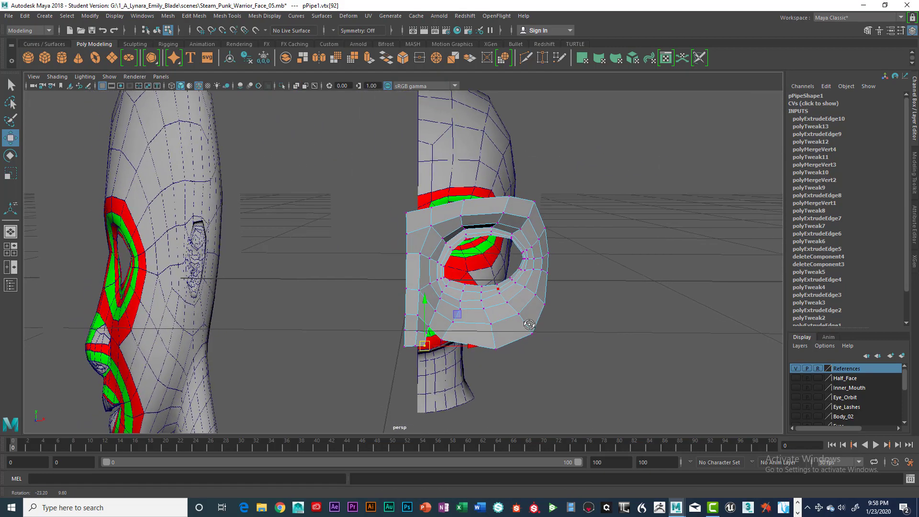
key("super")
key("super")
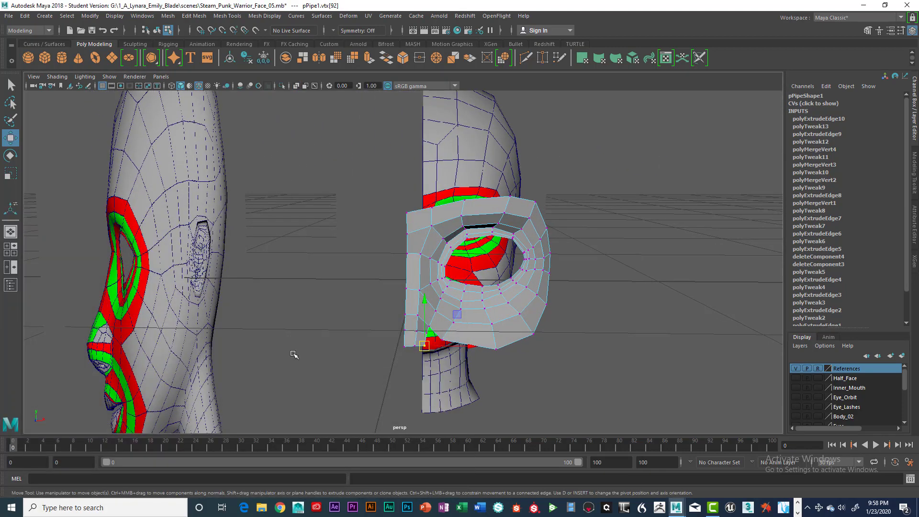
key("alt")
left_click(378, 336)
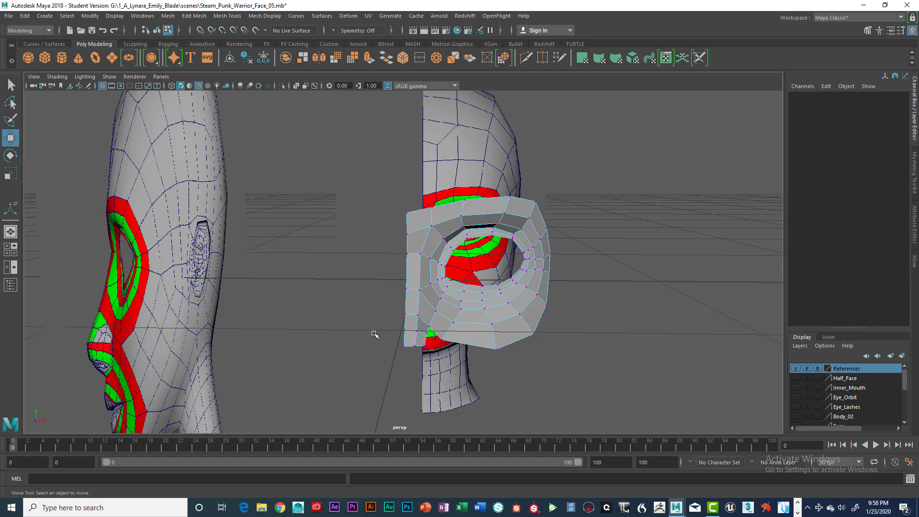
Step: Try to nudge a lower border edge in the front view and undo the move
key("space")
key("space")
scroll(401, 320, "down", 2)
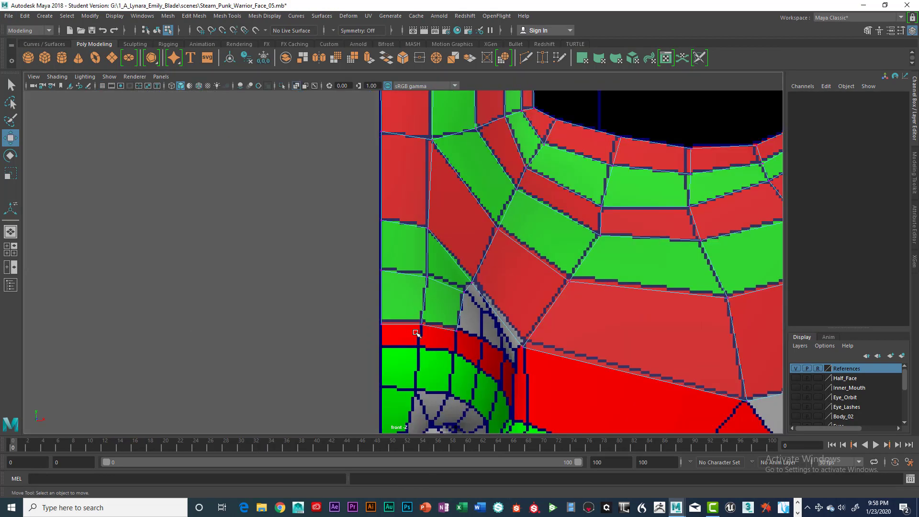
middle_click_drag(421, 336, 423, 282, "alt")
scroll(432, 260, "up", 2)
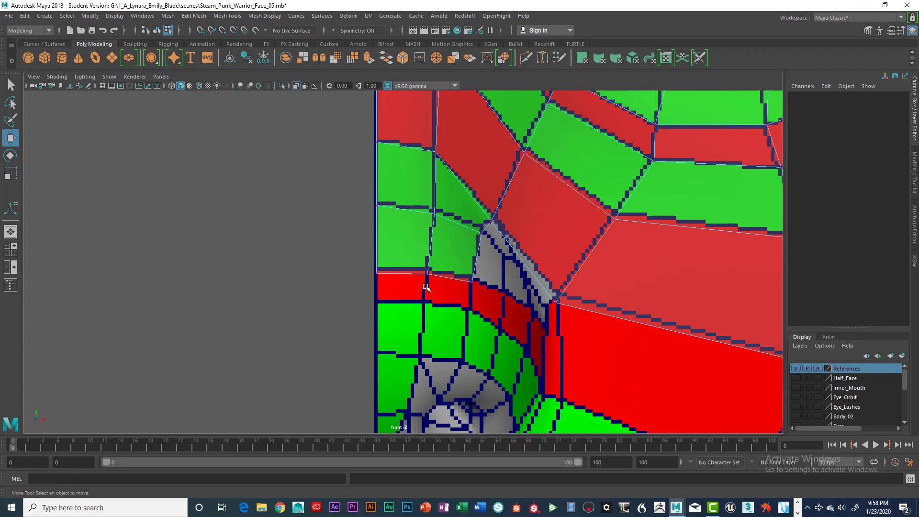
right_click_drag(417, 232, 415, 207)
left_click(399, 272)
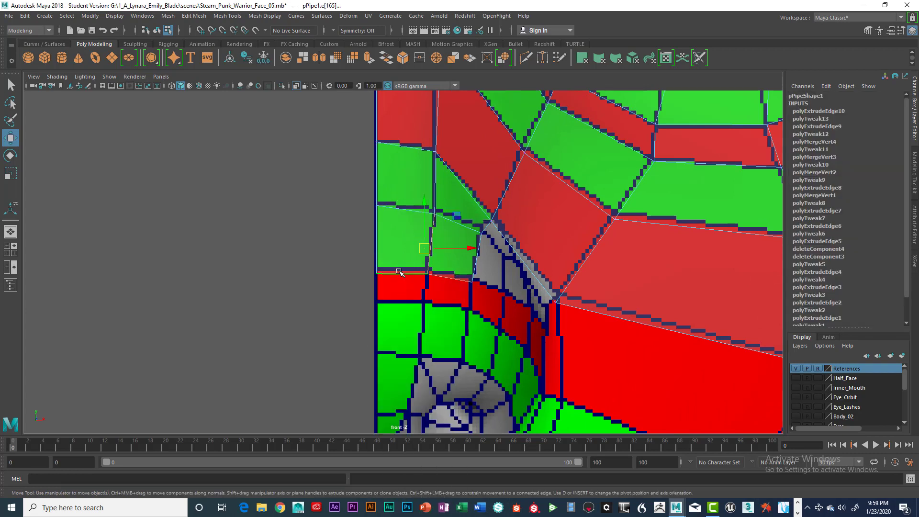
left_click_drag(423, 206, 424, 208)
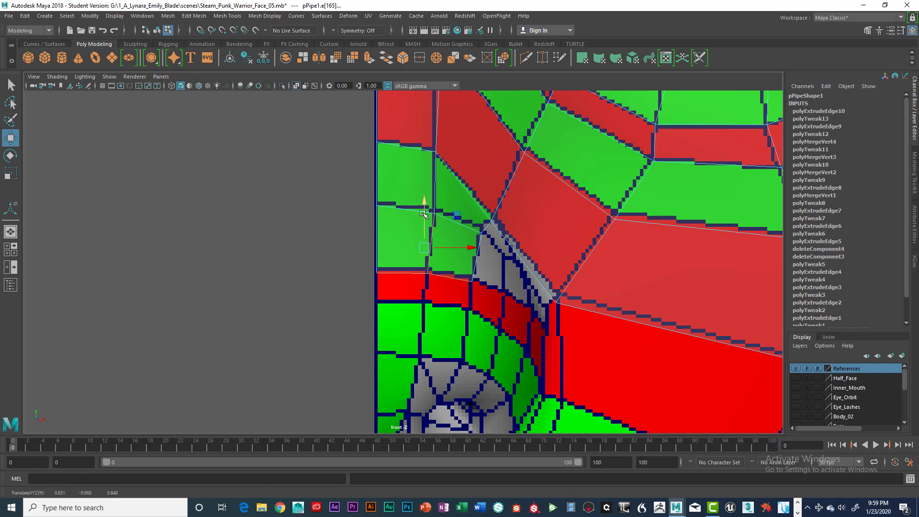
key("ctrl+z")
Step: Select the next lower border edge of the flange and extrude it downward in the front view
left_click(454, 281)
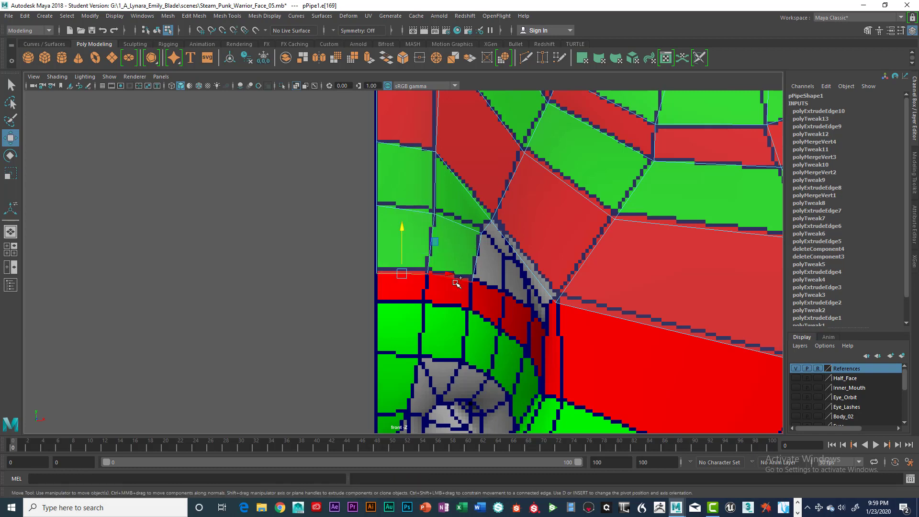
left_click(433, 267)
left_click_drag(423, 238, 422, 234)
left_click(432, 294)
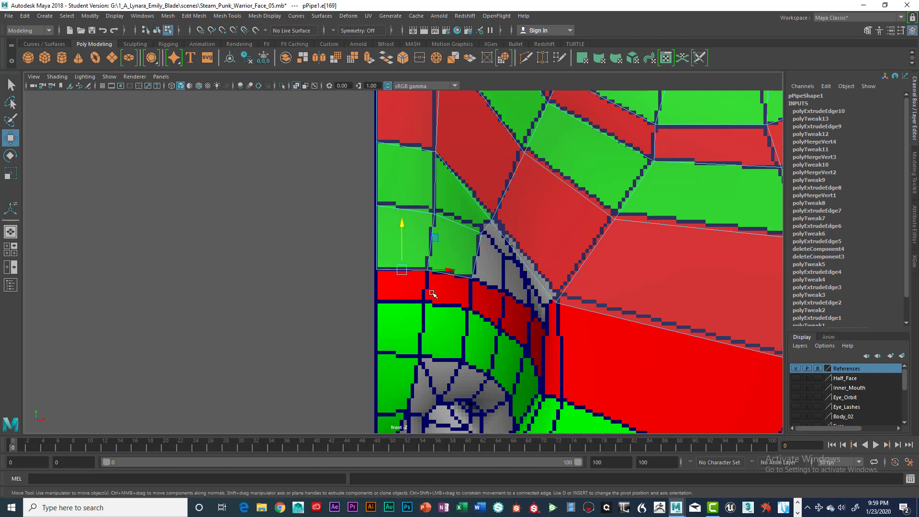
key("q")
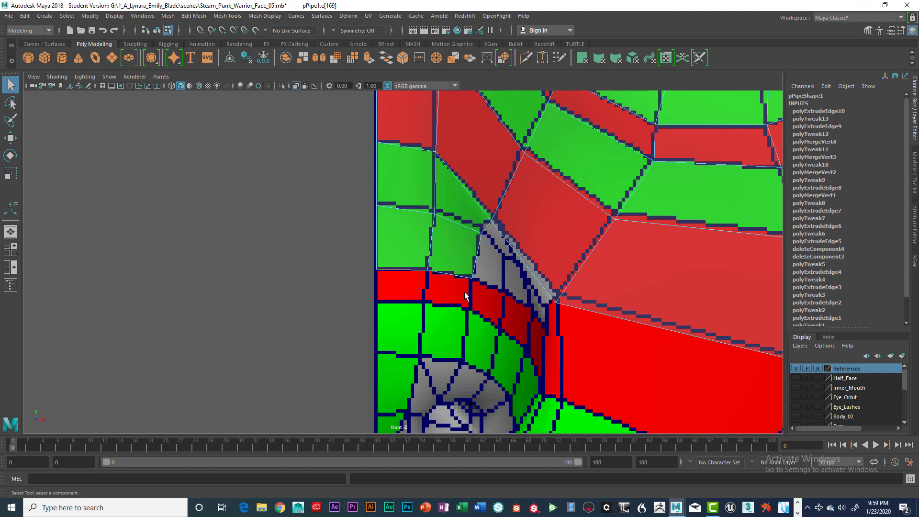
left_click(456, 275)
key("w")
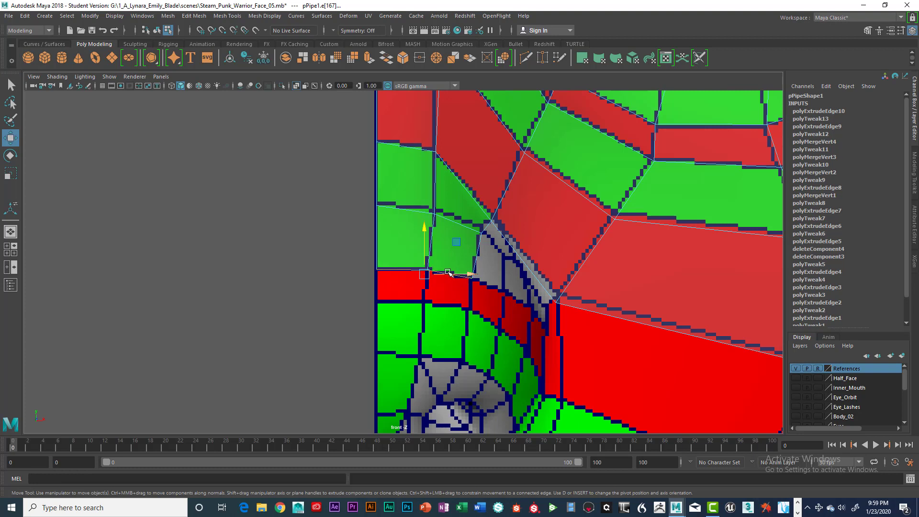
key("q")
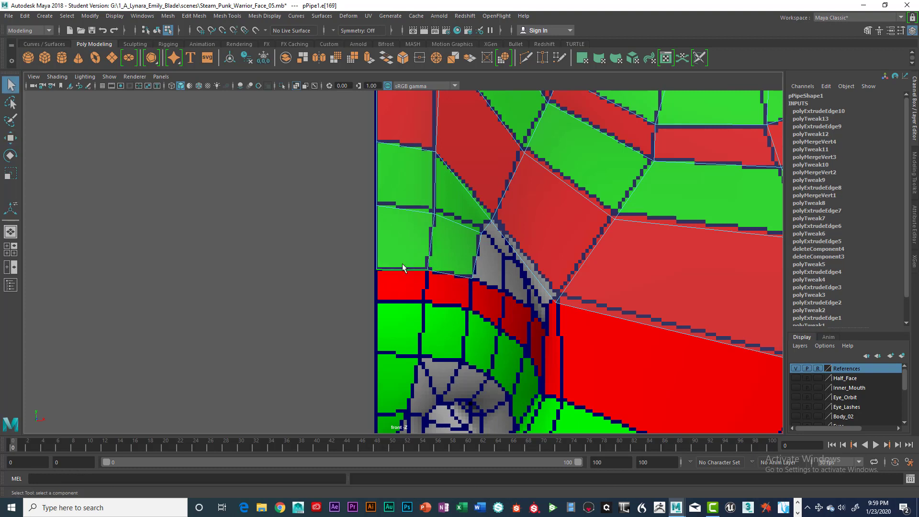
left_click(400, 271)
key("ctrl+e")
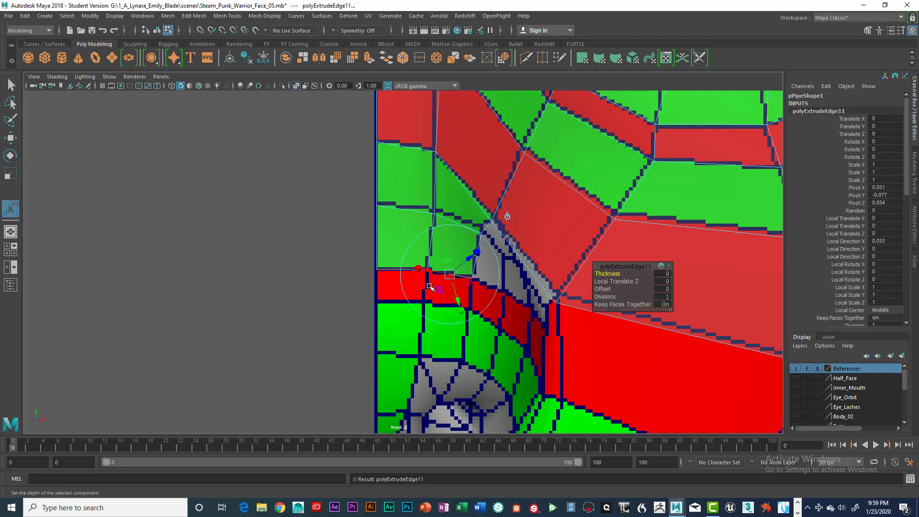
key("w")
left_click_drag(425, 240, 421, 267)
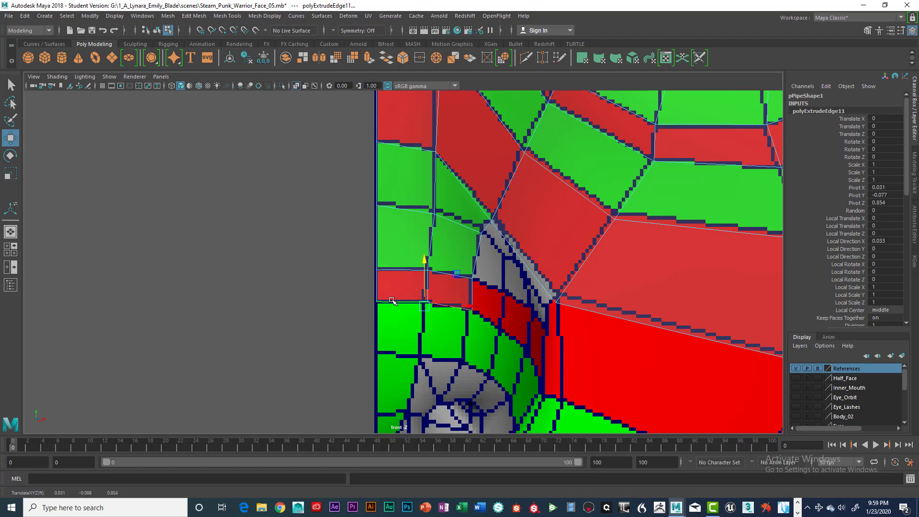
Step: Pull the newly extruded vertices forward in the side view so the flange hugs the cheek
right_click_drag(392, 232, 348, 247)
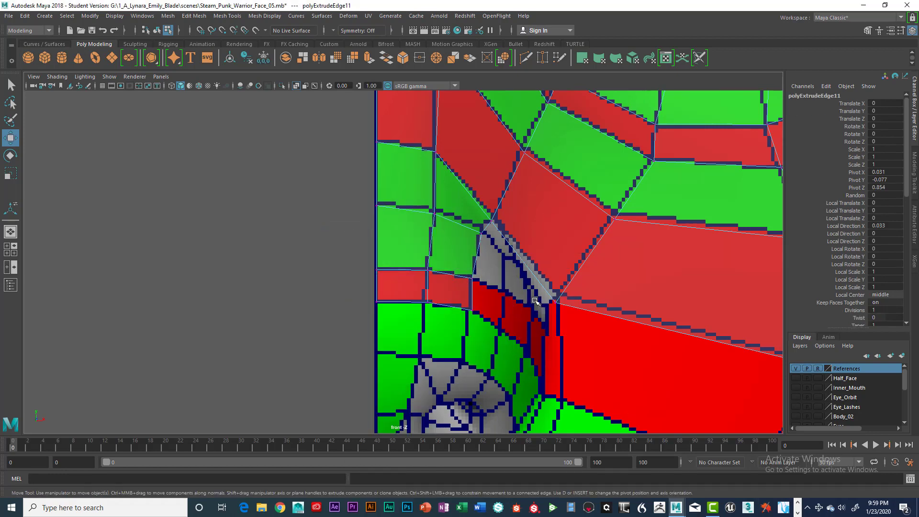
key("space")
key("alt+space")
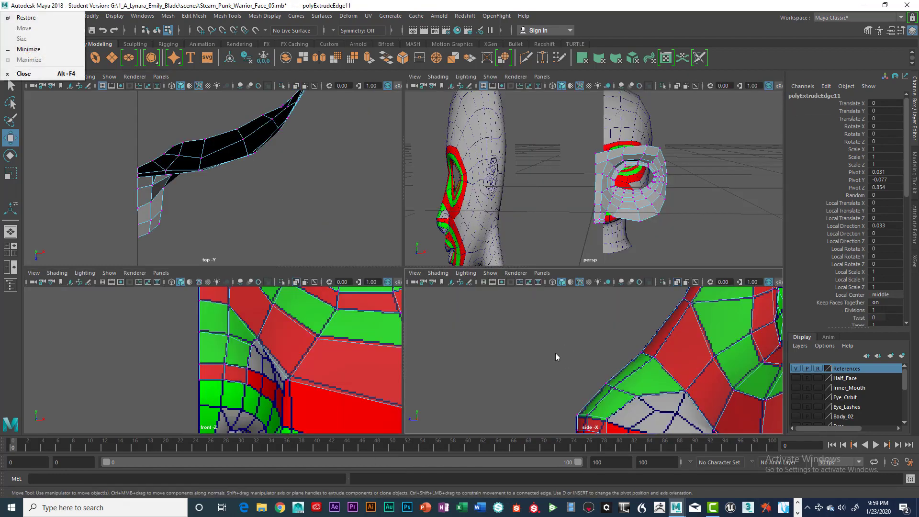
key("Escape")
key("space")
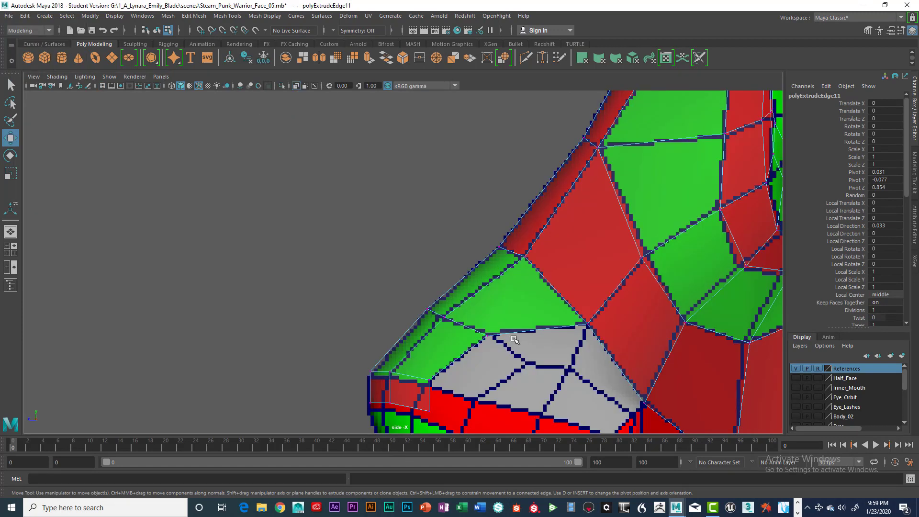
scroll(514, 339, "up", 1)
middle_click_drag(515, 338, 515, 245, "alt")
scroll(513, 287, "up", 1)
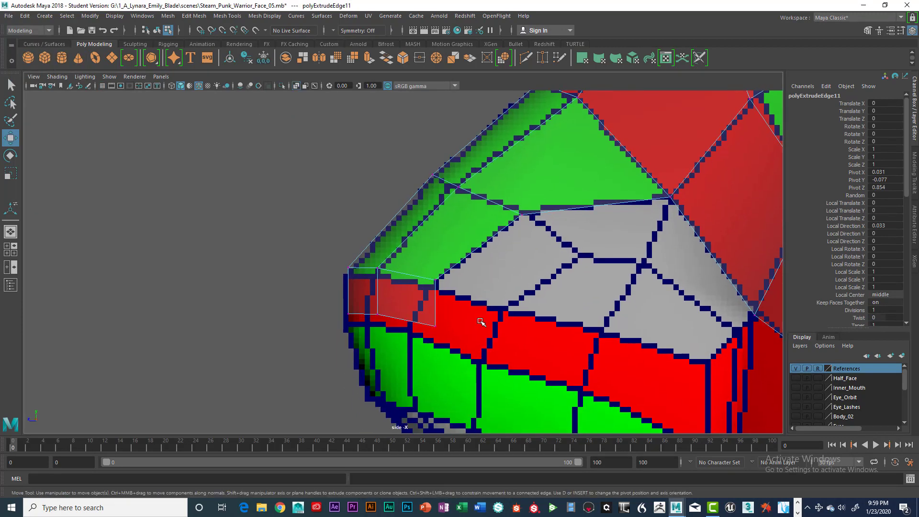
mouse_move(344, 260)
left_mouse_down()
mouse_move(357, 274)
mouse_move(347, 276)
left_mouse_up()
left_click_drag(376, 263, 378, 276)
left_click_drag(378, 268, 432, 287)
left_click(434, 278)
left_click_drag(425, 321, 437, 330)
left_click_drag(435, 327, 414, 336)
left_click_drag(377, 304, 380, 320)
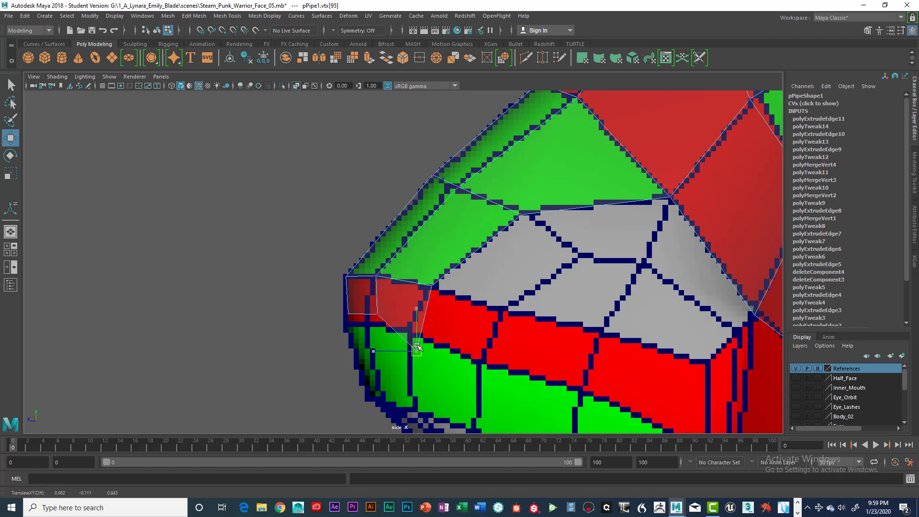
Step: Move the two lower corner vertices forward to line up with the flange's front edge
left_click_drag(416, 351, 369, 328)
left_click(378, 318)
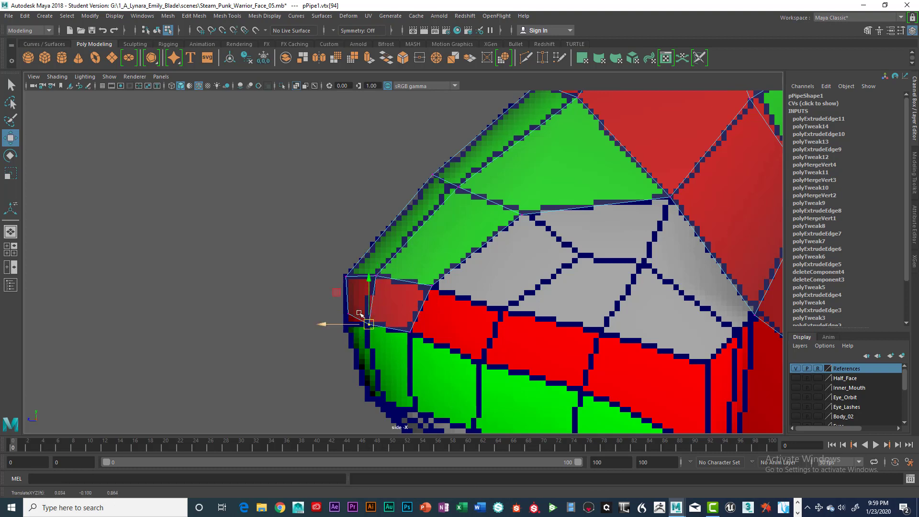
key("q")
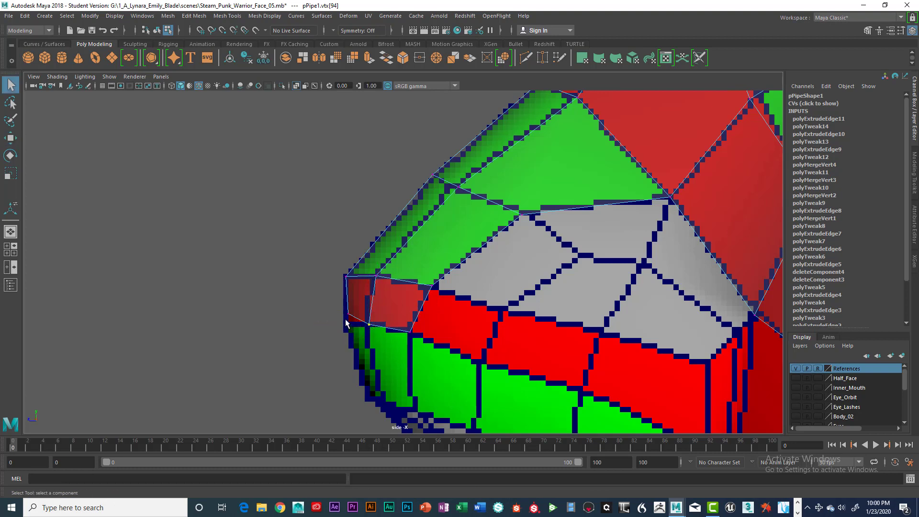
key("w")
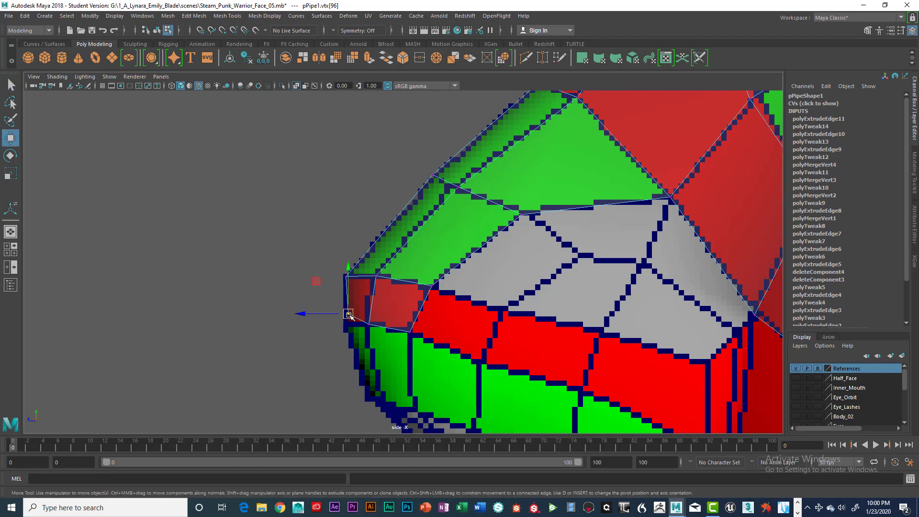
left_click_drag(350, 317, 357, 327)
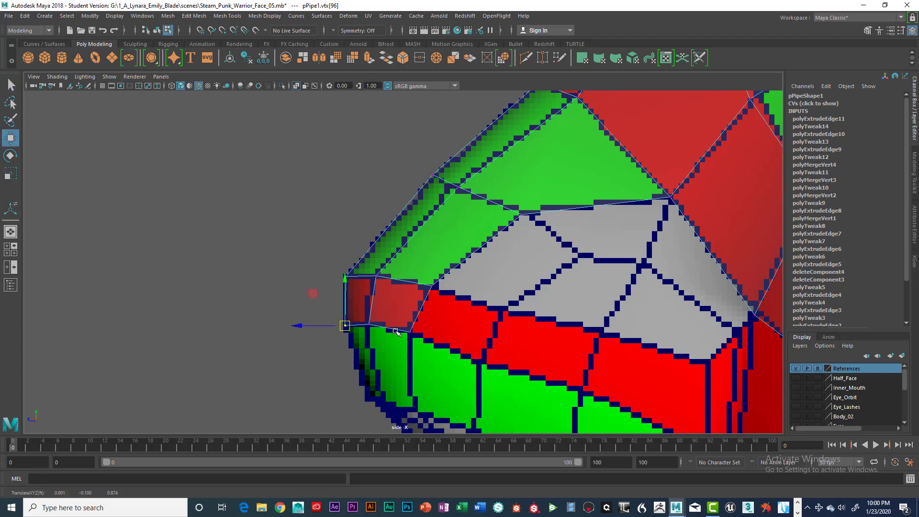
Step: Extrude the following lower border edge further down in the front view
key("space")
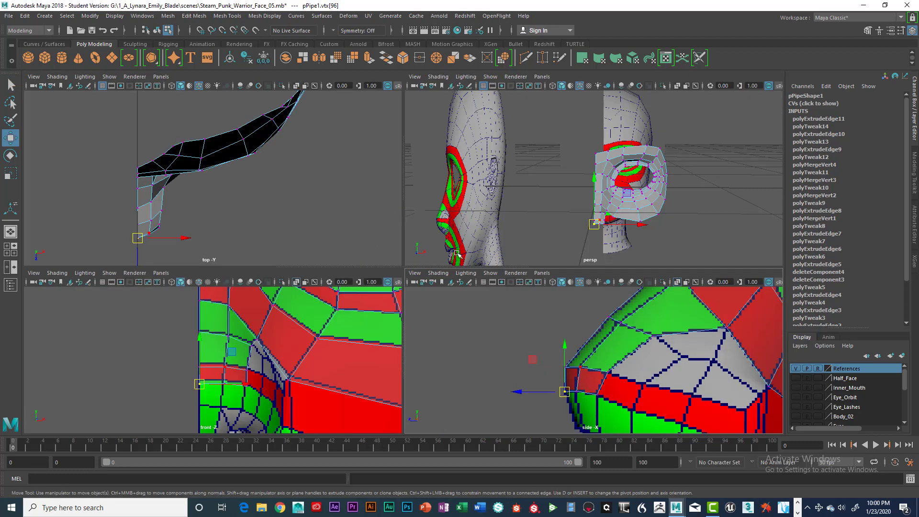
key("space")
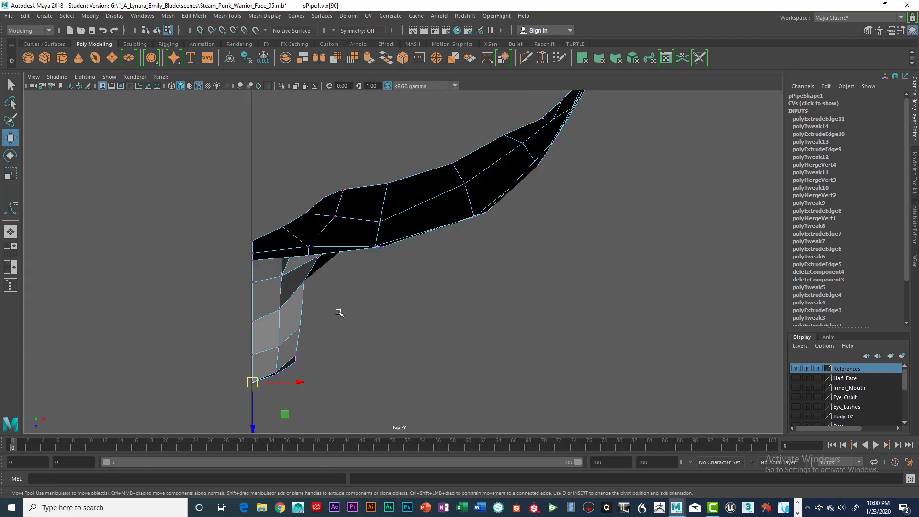
key("space")
key("space")
right_click_drag(409, 274, 408, 206)
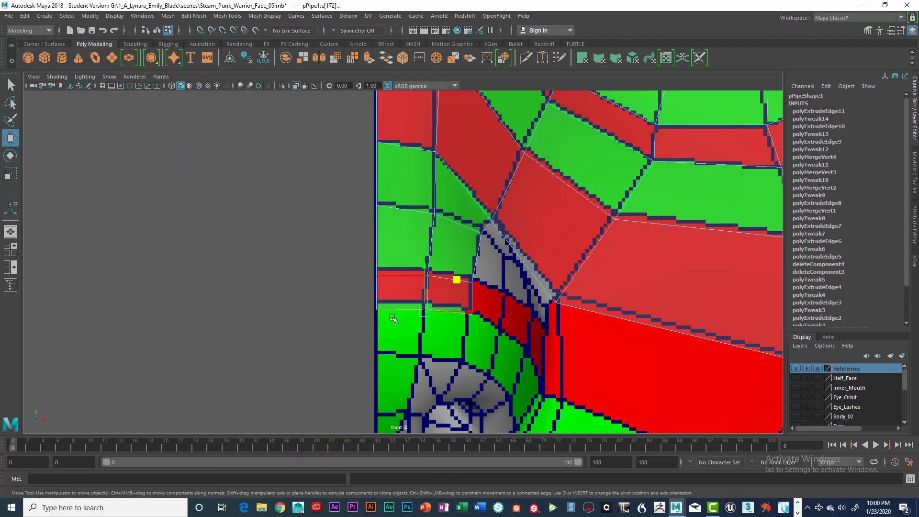
left_click(340, 327)
left_click(402, 310)
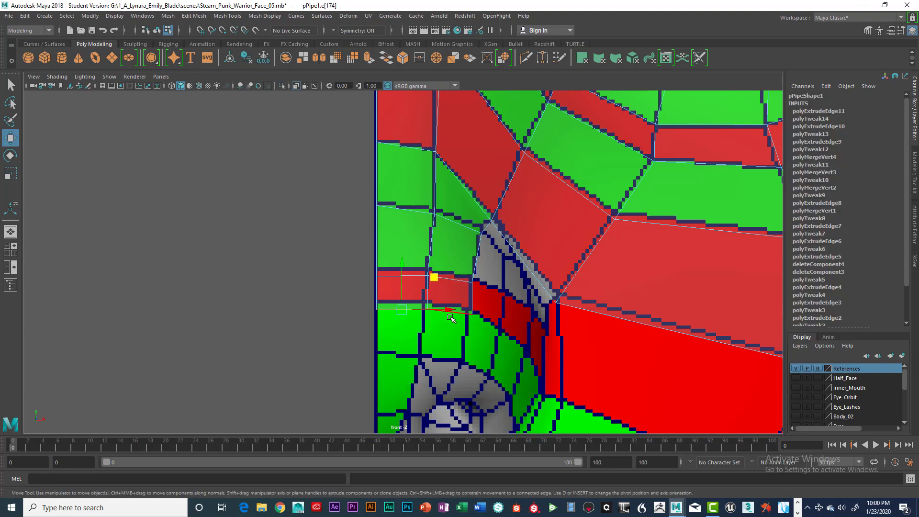
key("q")
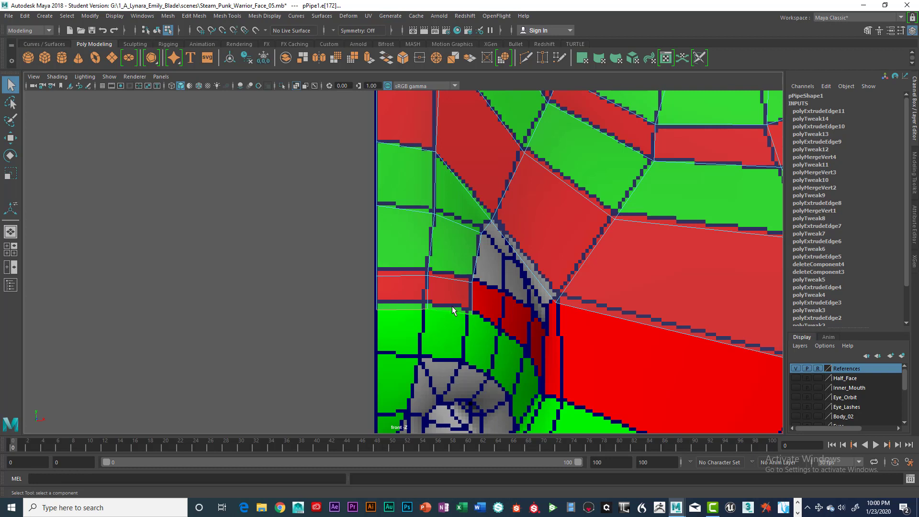
key("ctrl+e")
key("w")
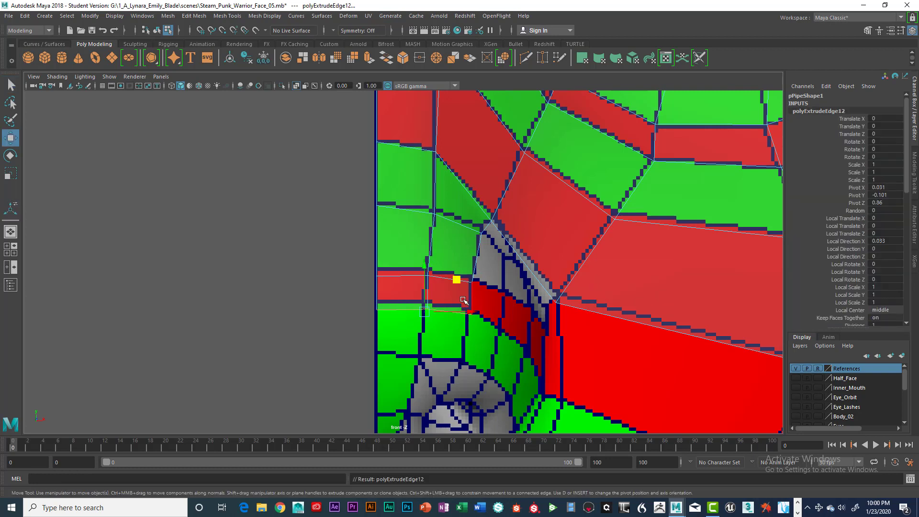
left_click_drag(425, 281, 420, 316)
Step: Pull the newest corner vertices forward in the side view to follow the cheek surface
key("space")
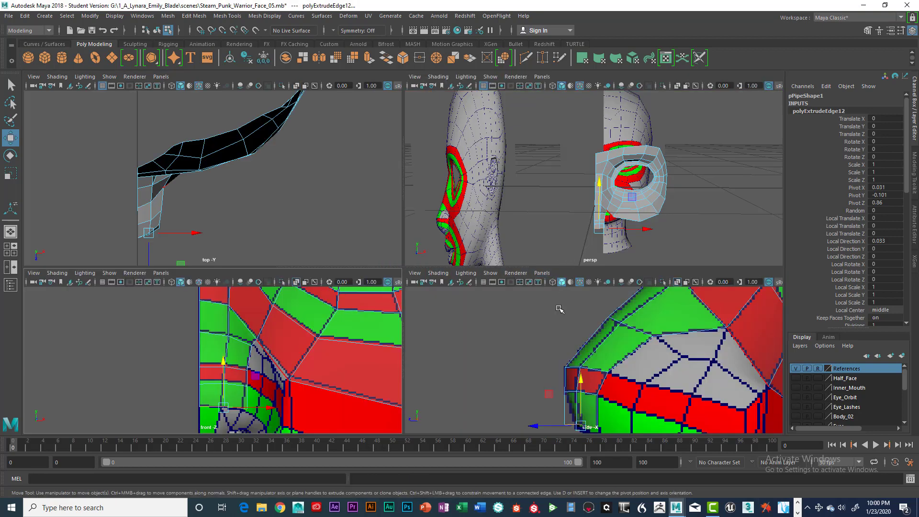
key("space")
middle_click_drag(446, 339, 458, 253, "alt")
right_click_drag(382, 232, 377, 268)
left_click_drag(425, 308, 437, 318)
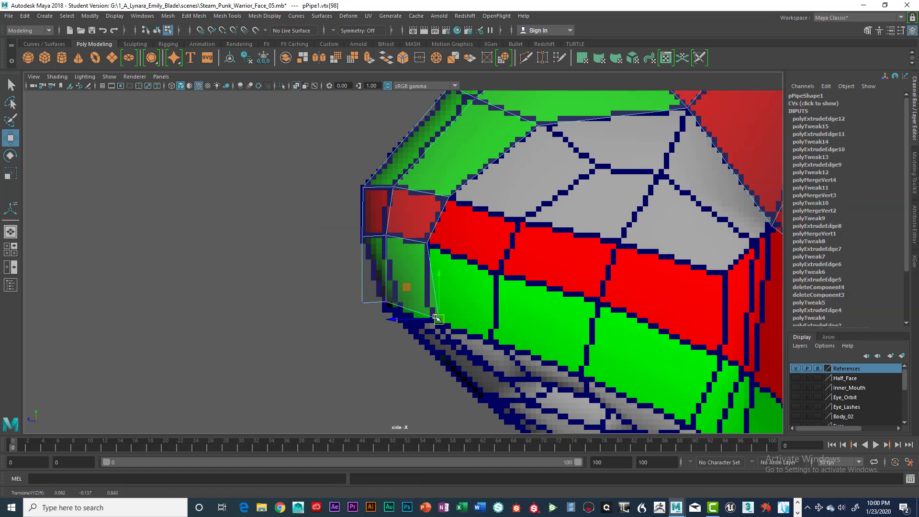
left_click(362, 303)
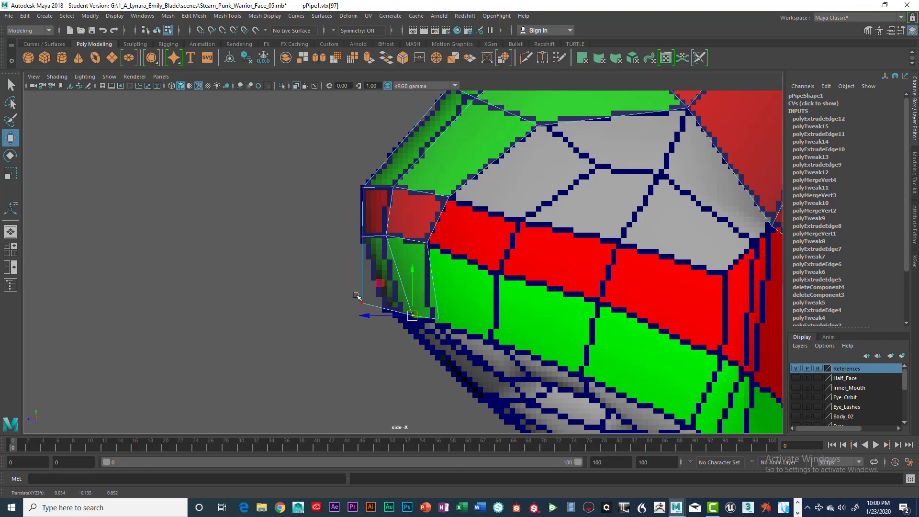
left_click_drag(373, 306, 405, 313)
key("space")
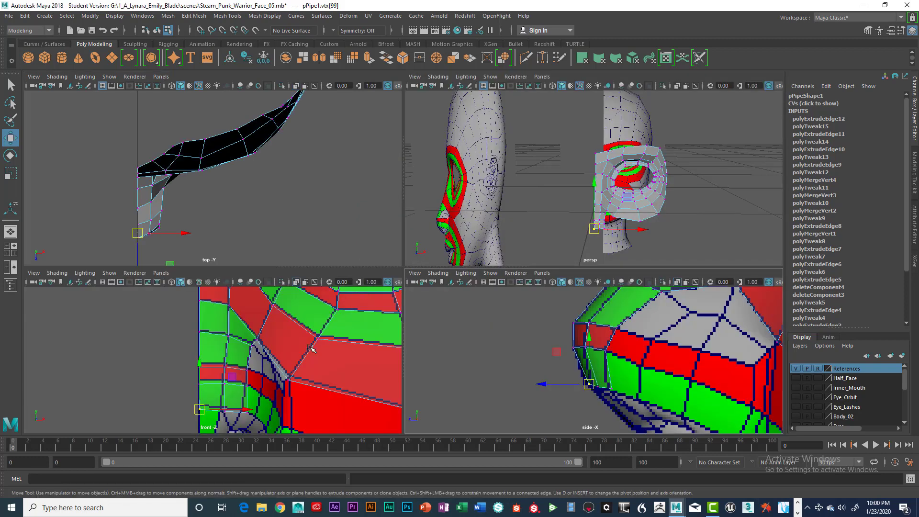
key("space")
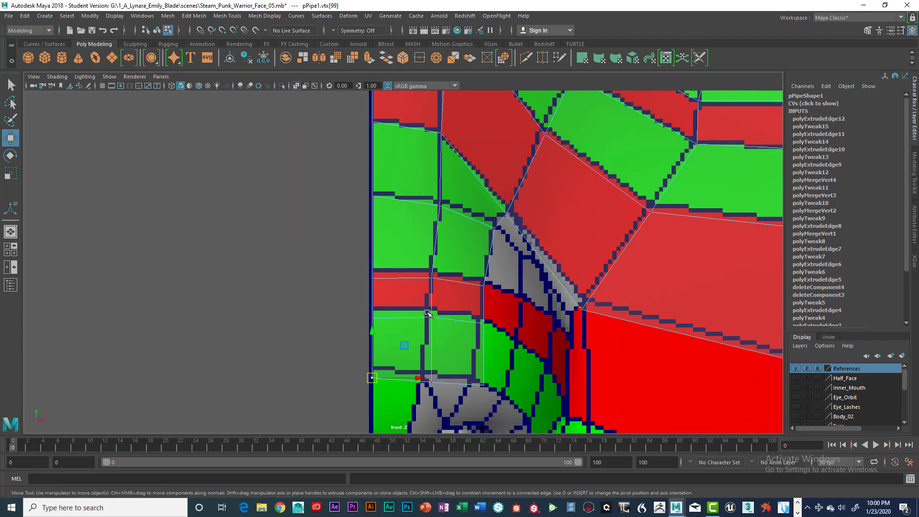
Step: Reposition the lower flange corner vertices in the front view so the bottom rows tighten along the cheek
middle_click_drag(427, 313, 425, 252, "alt")
key("super")
key("super")
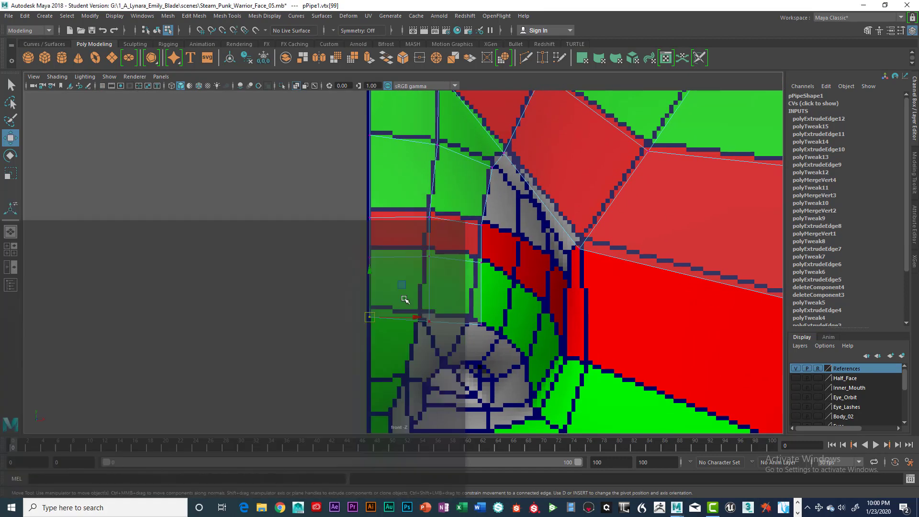
left_click_drag(376, 314, 376, 305)
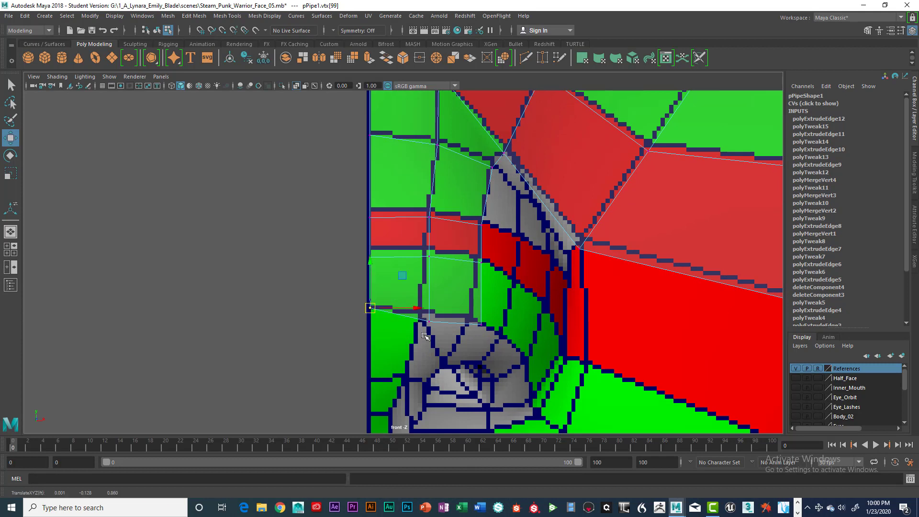
left_click_drag(422, 334, 425, 311)
left_click(486, 328)
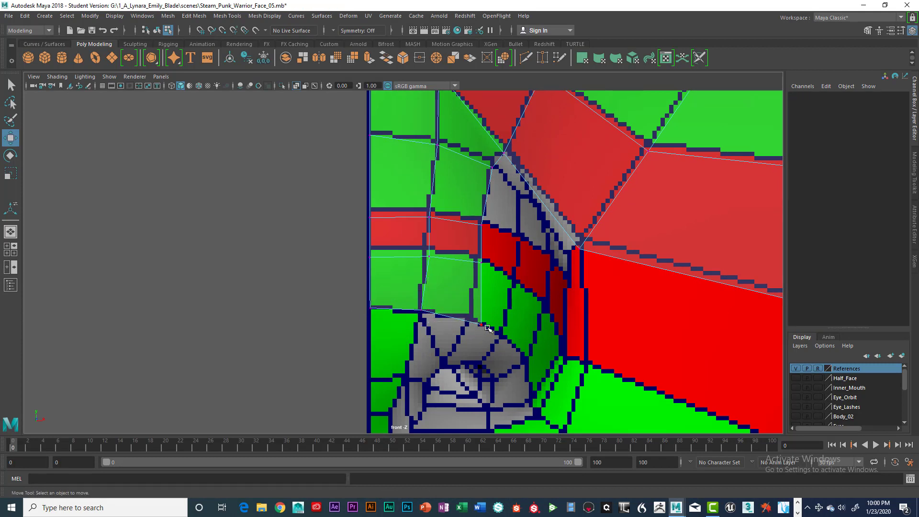
Step: Realign the flange's middle row vertices in the front view to even out the side strip
left_click(472, 332)
left_click_drag(481, 325, 479, 259)
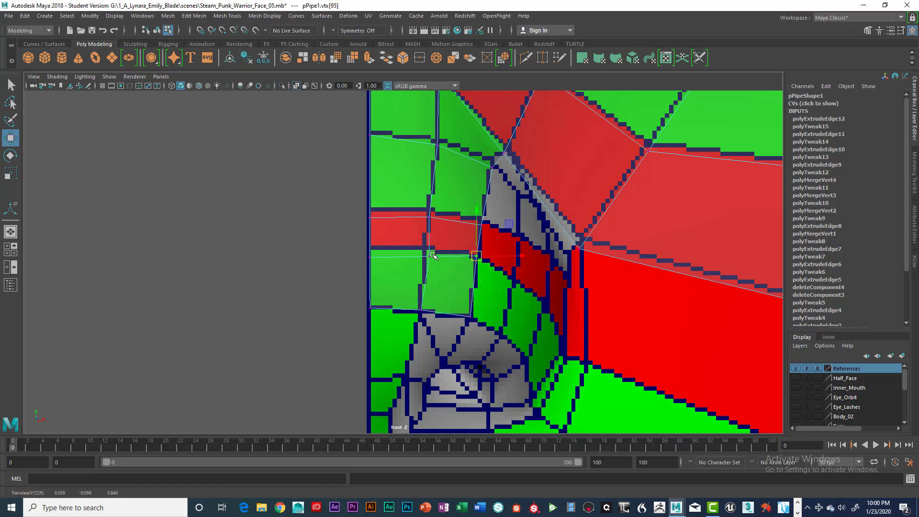
mouse_move(416, 245)
left_mouse_down()
mouse_move(437, 261)
mouse_move(430, 254)
left_mouse_up()
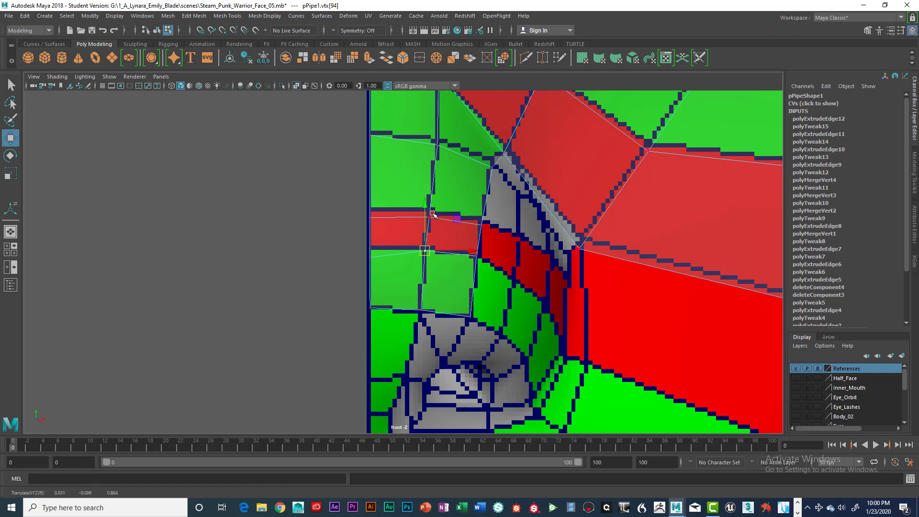
left_click(370, 213)
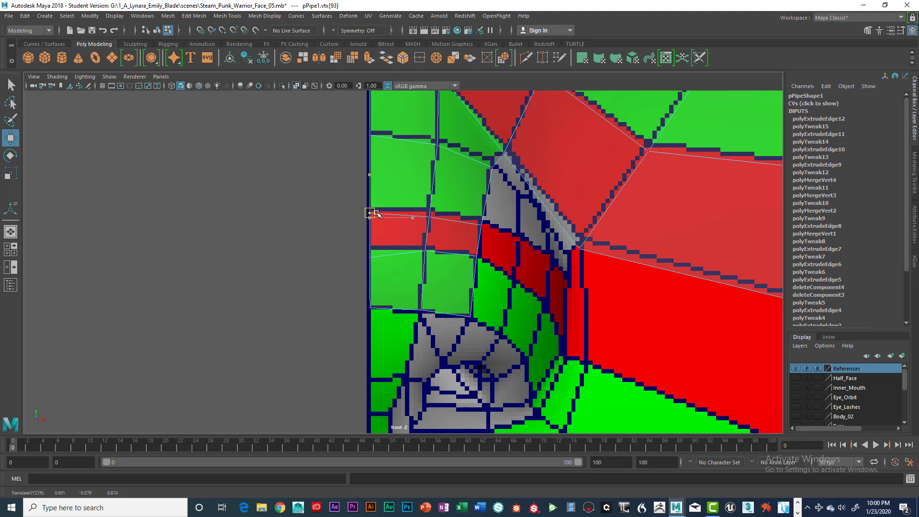
left_click(429, 213)
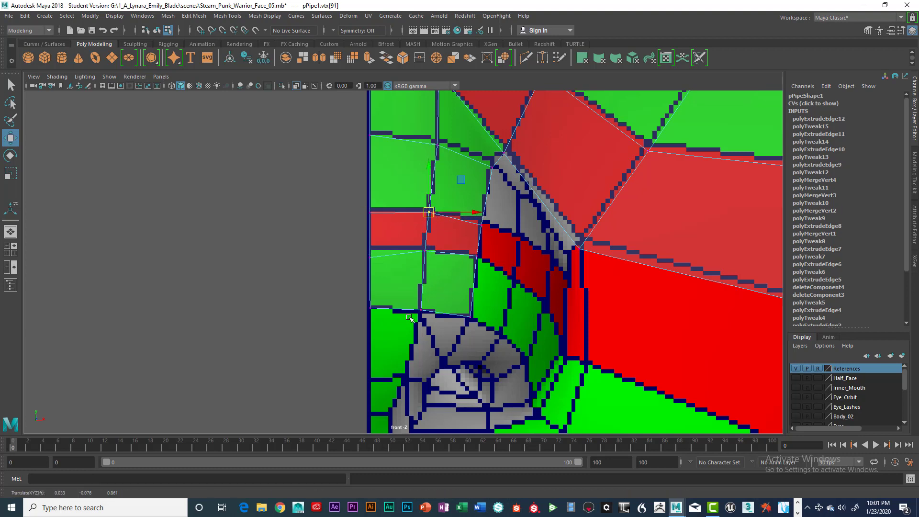
Step: Extrude the flange's bottom border edge further down in the front view
middle_click_drag(410, 318, 428, 234, "alt")
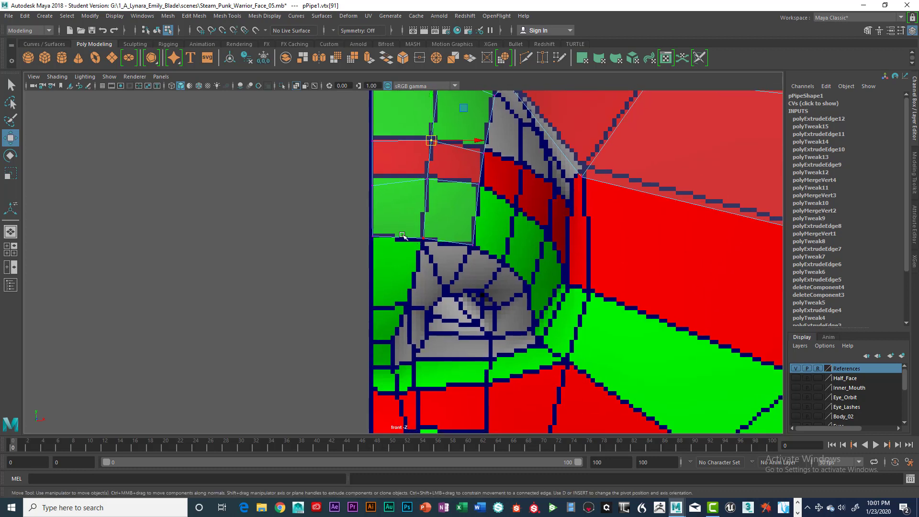
right_click_drag(403, 235, 403, 205)
left_click(399, 238)
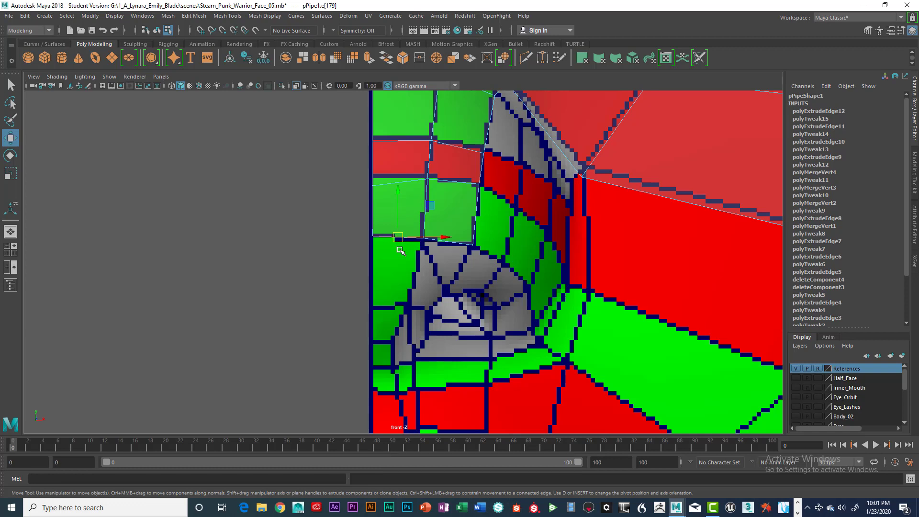
key("ctrl+e")
key("w")
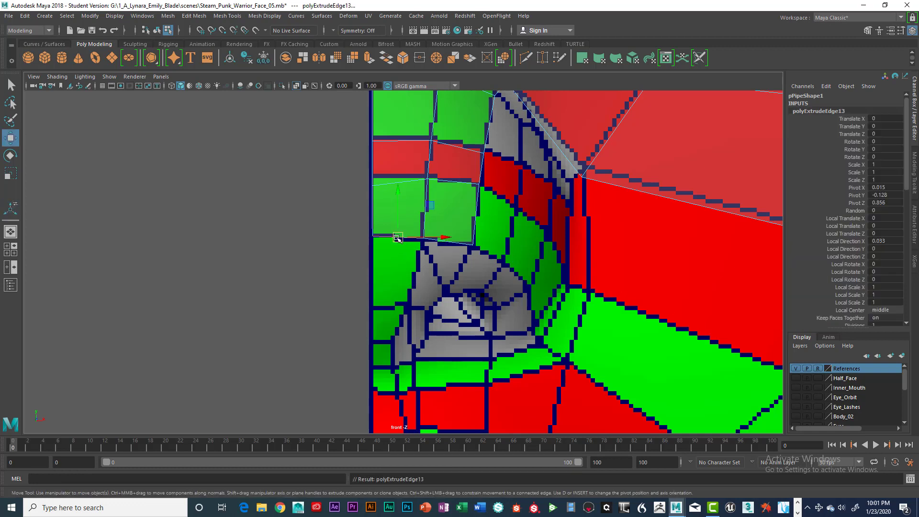
left_click_drag(397, 237, 396, 290)
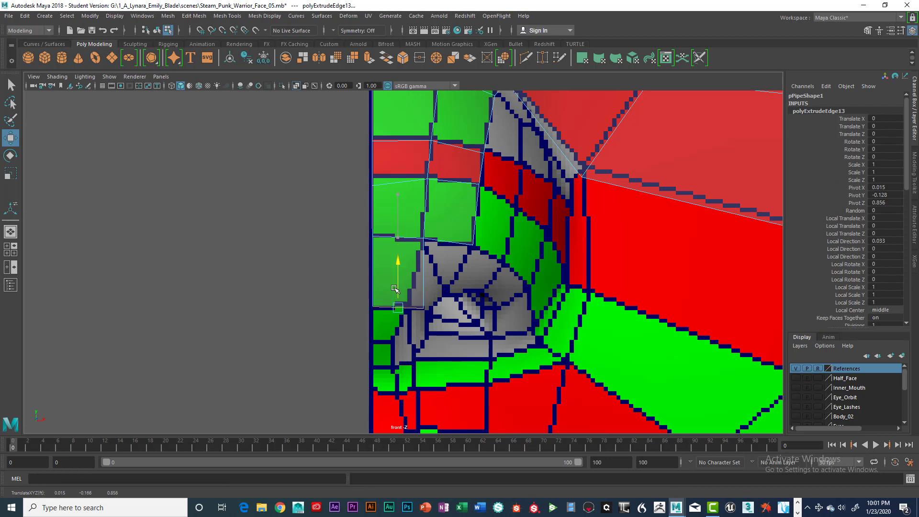
Step: Adjust the newly extruded vertices in the front view to follow the cheek outline
right_click_drag(417, 240, 417, 220)
left_click(417, 308)
left_click_drag(418, 309, 406, 303)
Step: Pull the new lower vertices forward in the side view so the flange sits on the cheek surface
key("space")
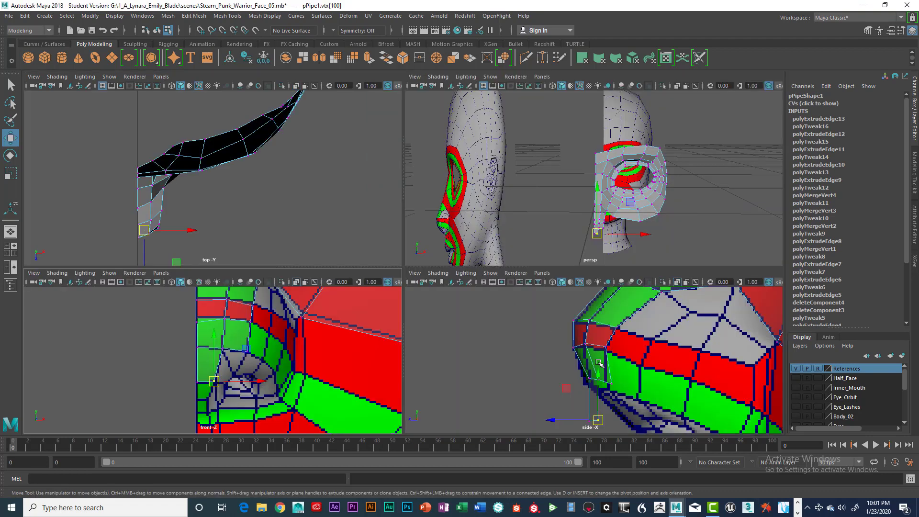
key("space")
middle_click_drag(503, 350, 496, 294, "alt")
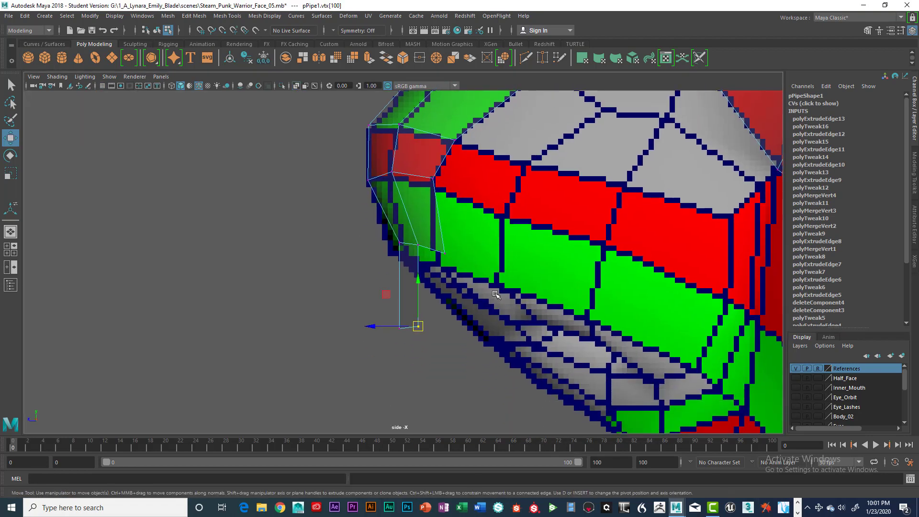
left_click_drag(418, 309, 460, 309)
left_click(400, 328)
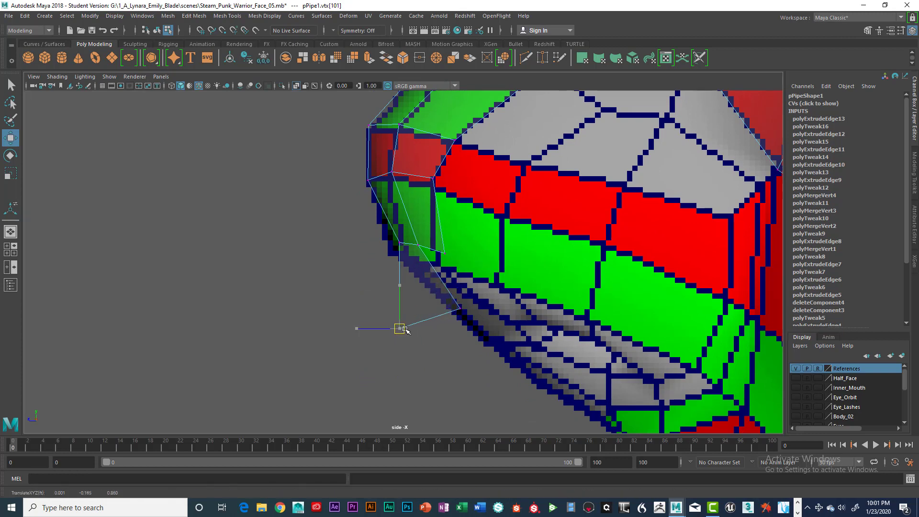
left_click_drag(400, 328, 458, 312)
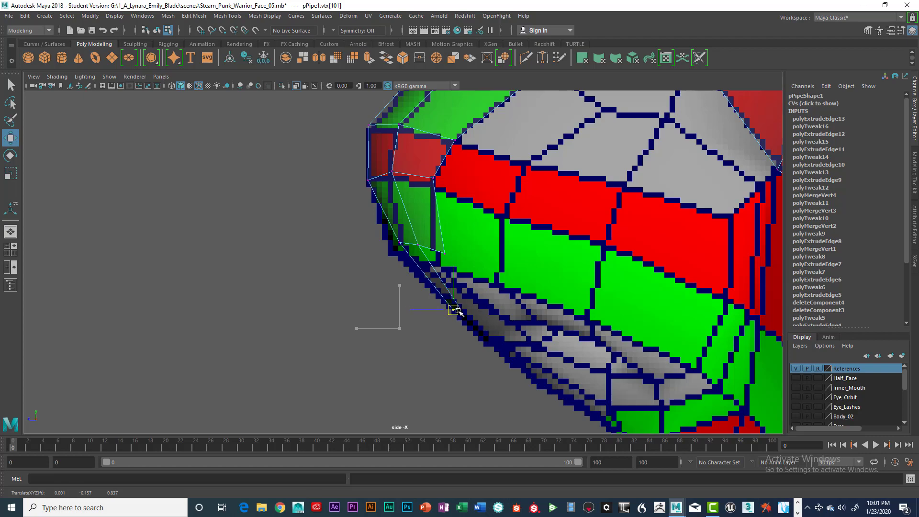
Step: Return to object mode in the perspective view and select the whole pipe mesh
scroll(459, 311, "down", 3)
key("space")
key("space")
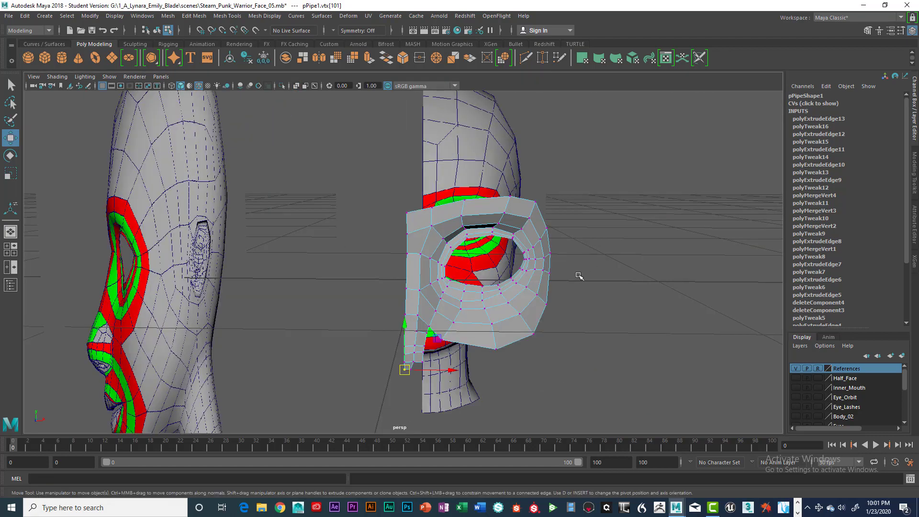
left_click_drag(578, 276, 515, 316, "alt")
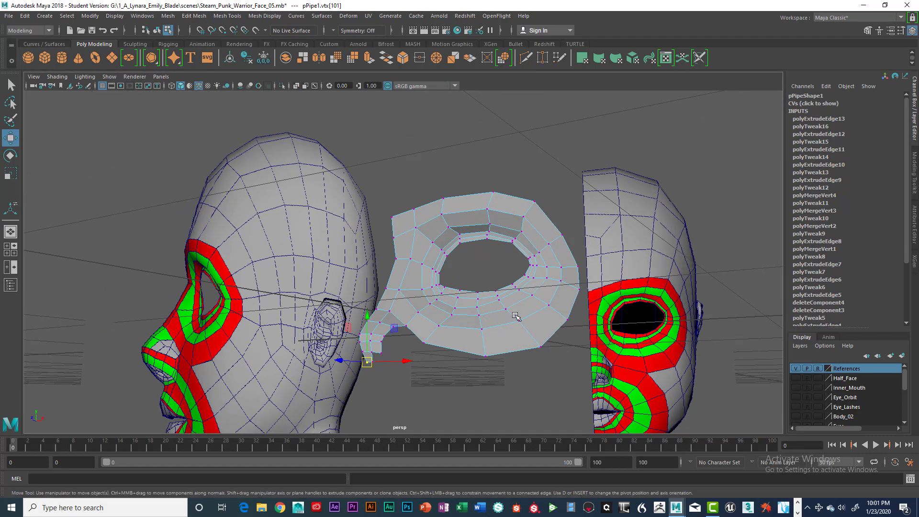
right_click(509, 331)
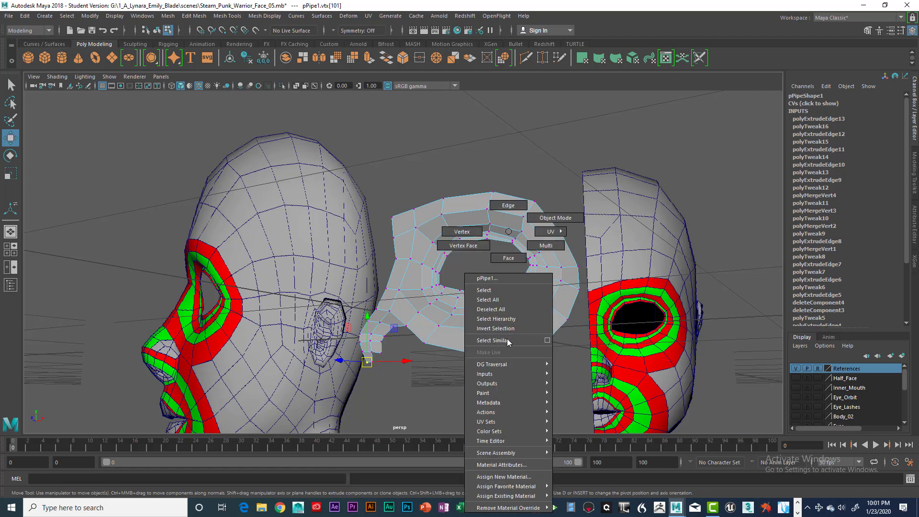
left_click(500, 291)
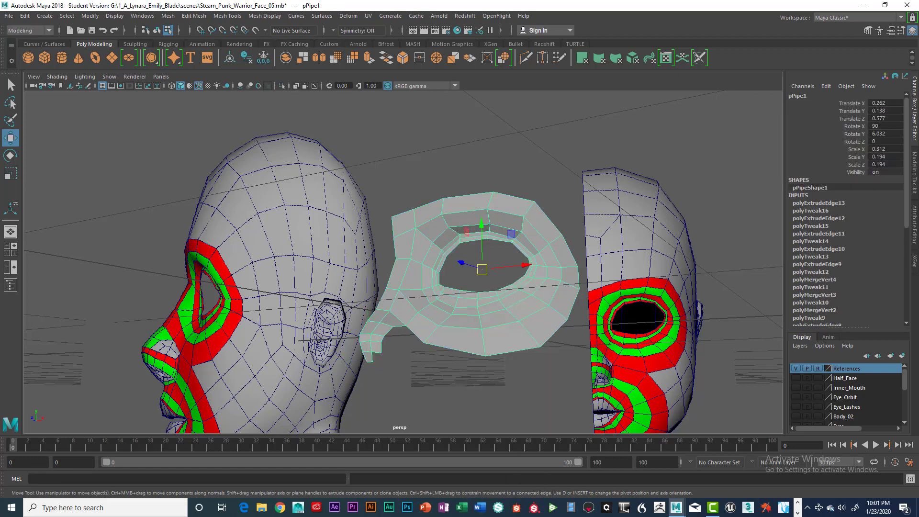